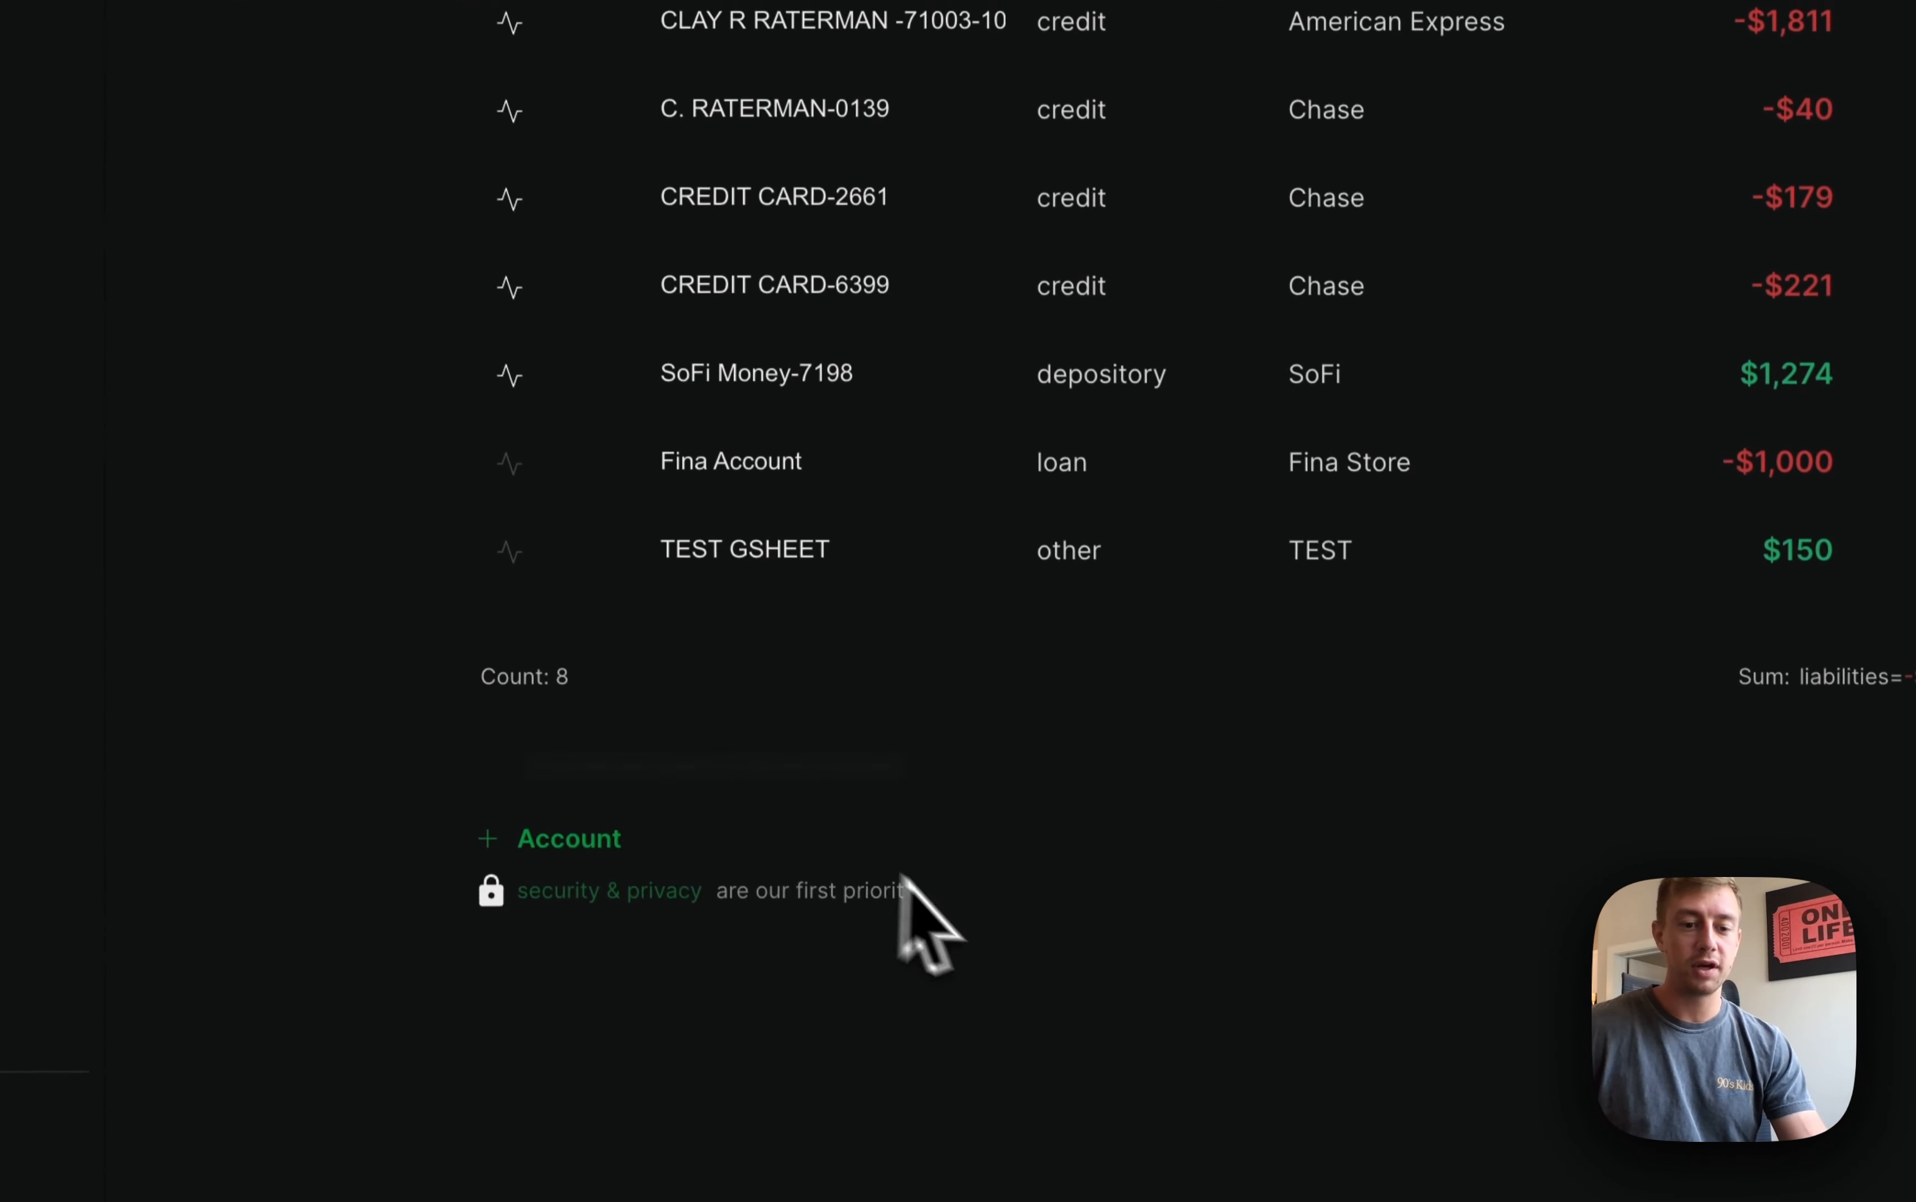
Open the form for adding a manual account, look over its fields, and close it without saving
left_click(578, 823)
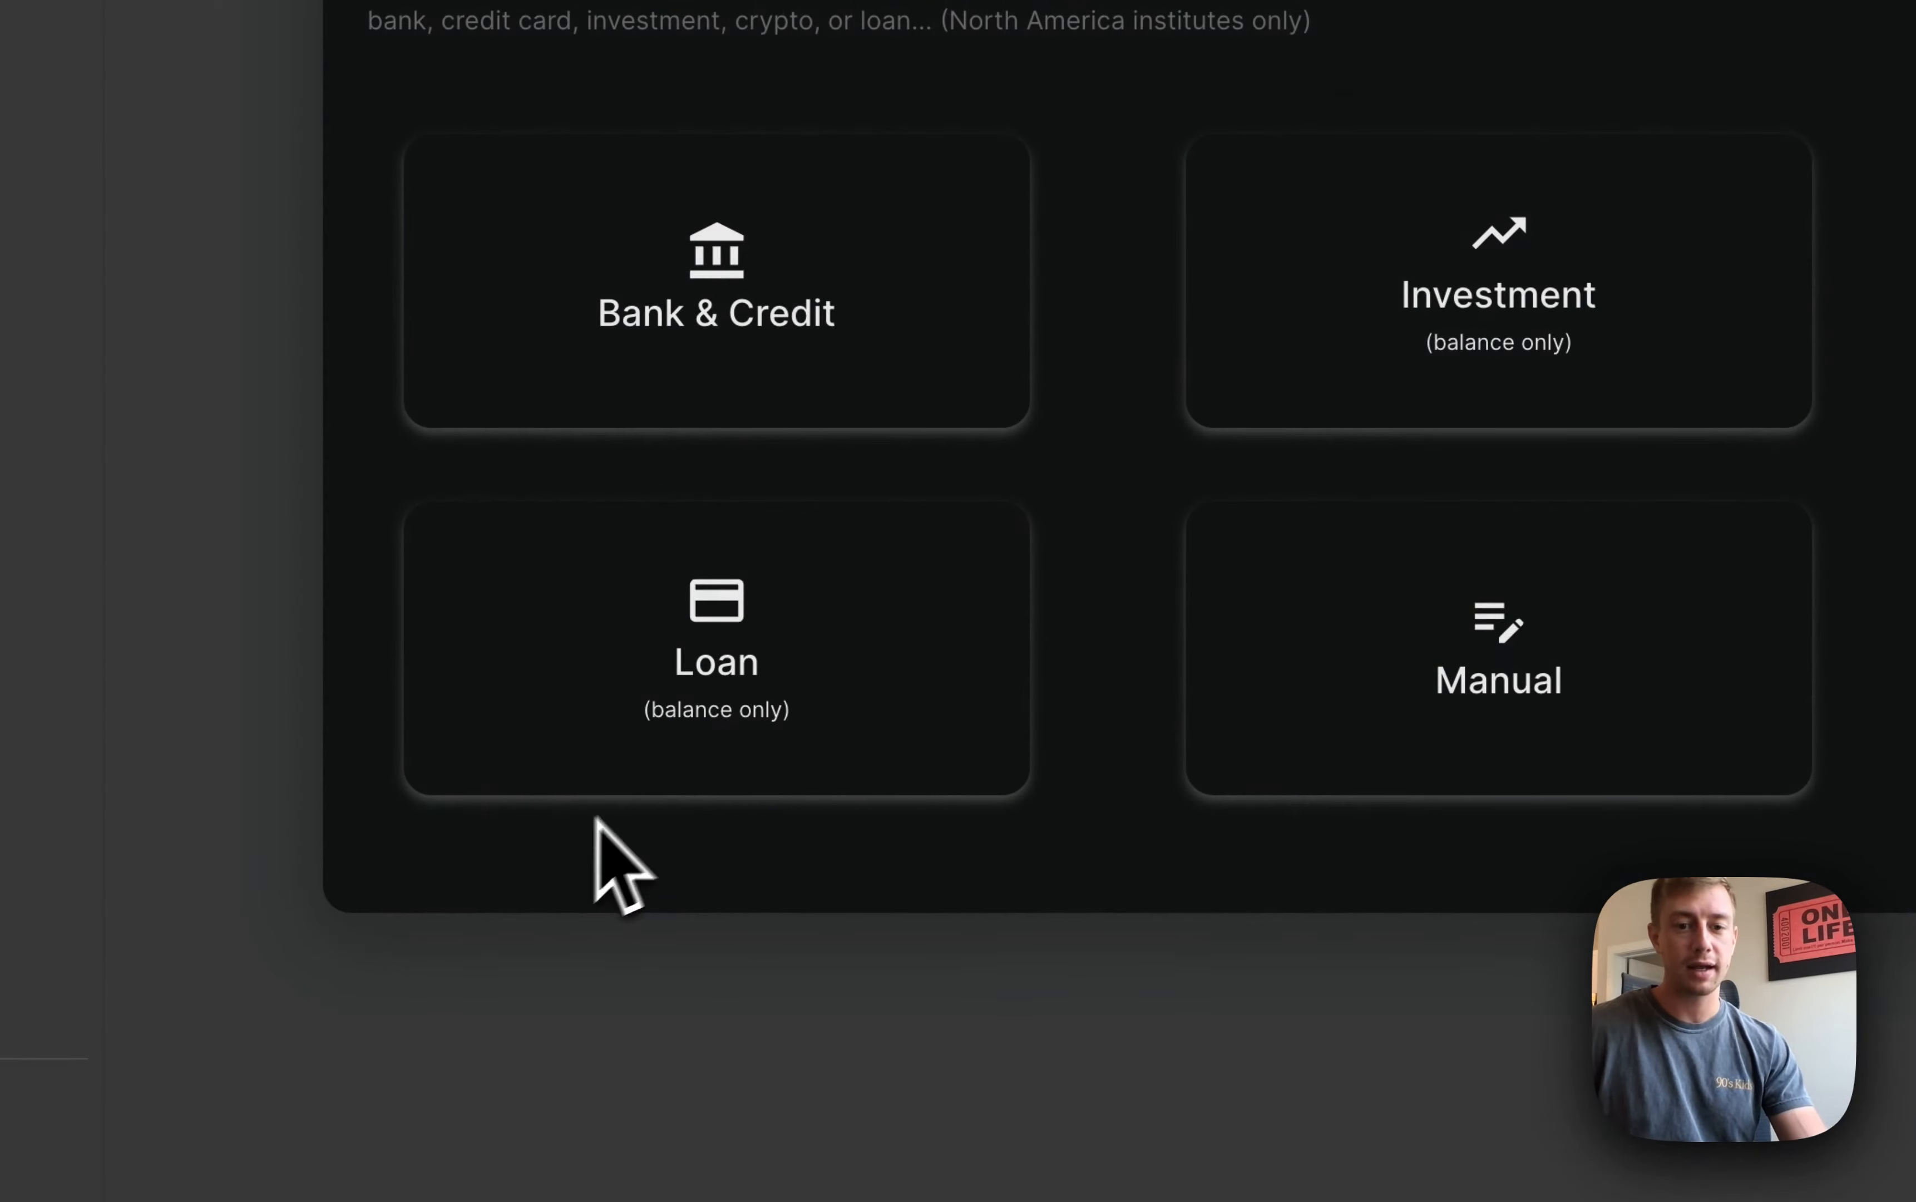
left_click(1364, 644)
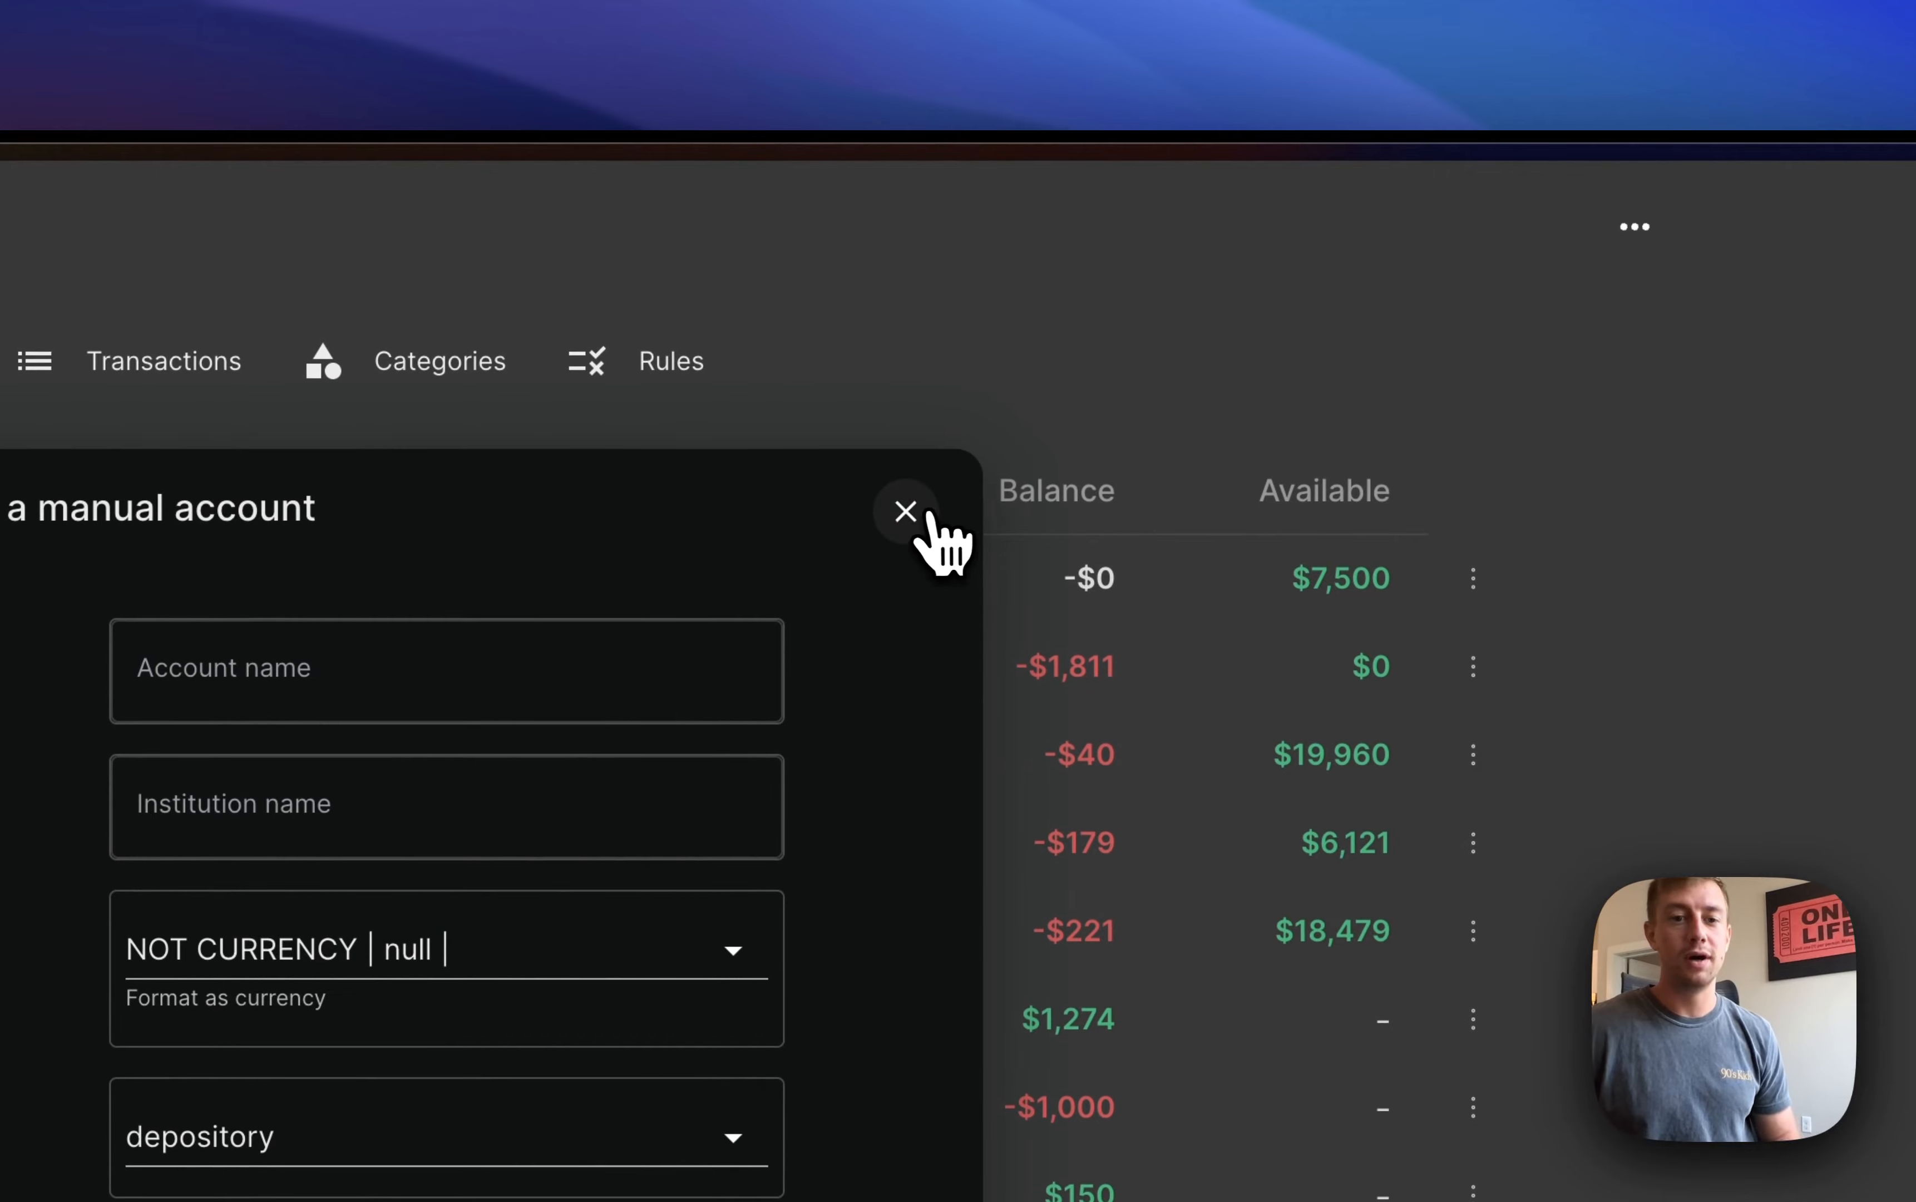
left_click(931, 517)
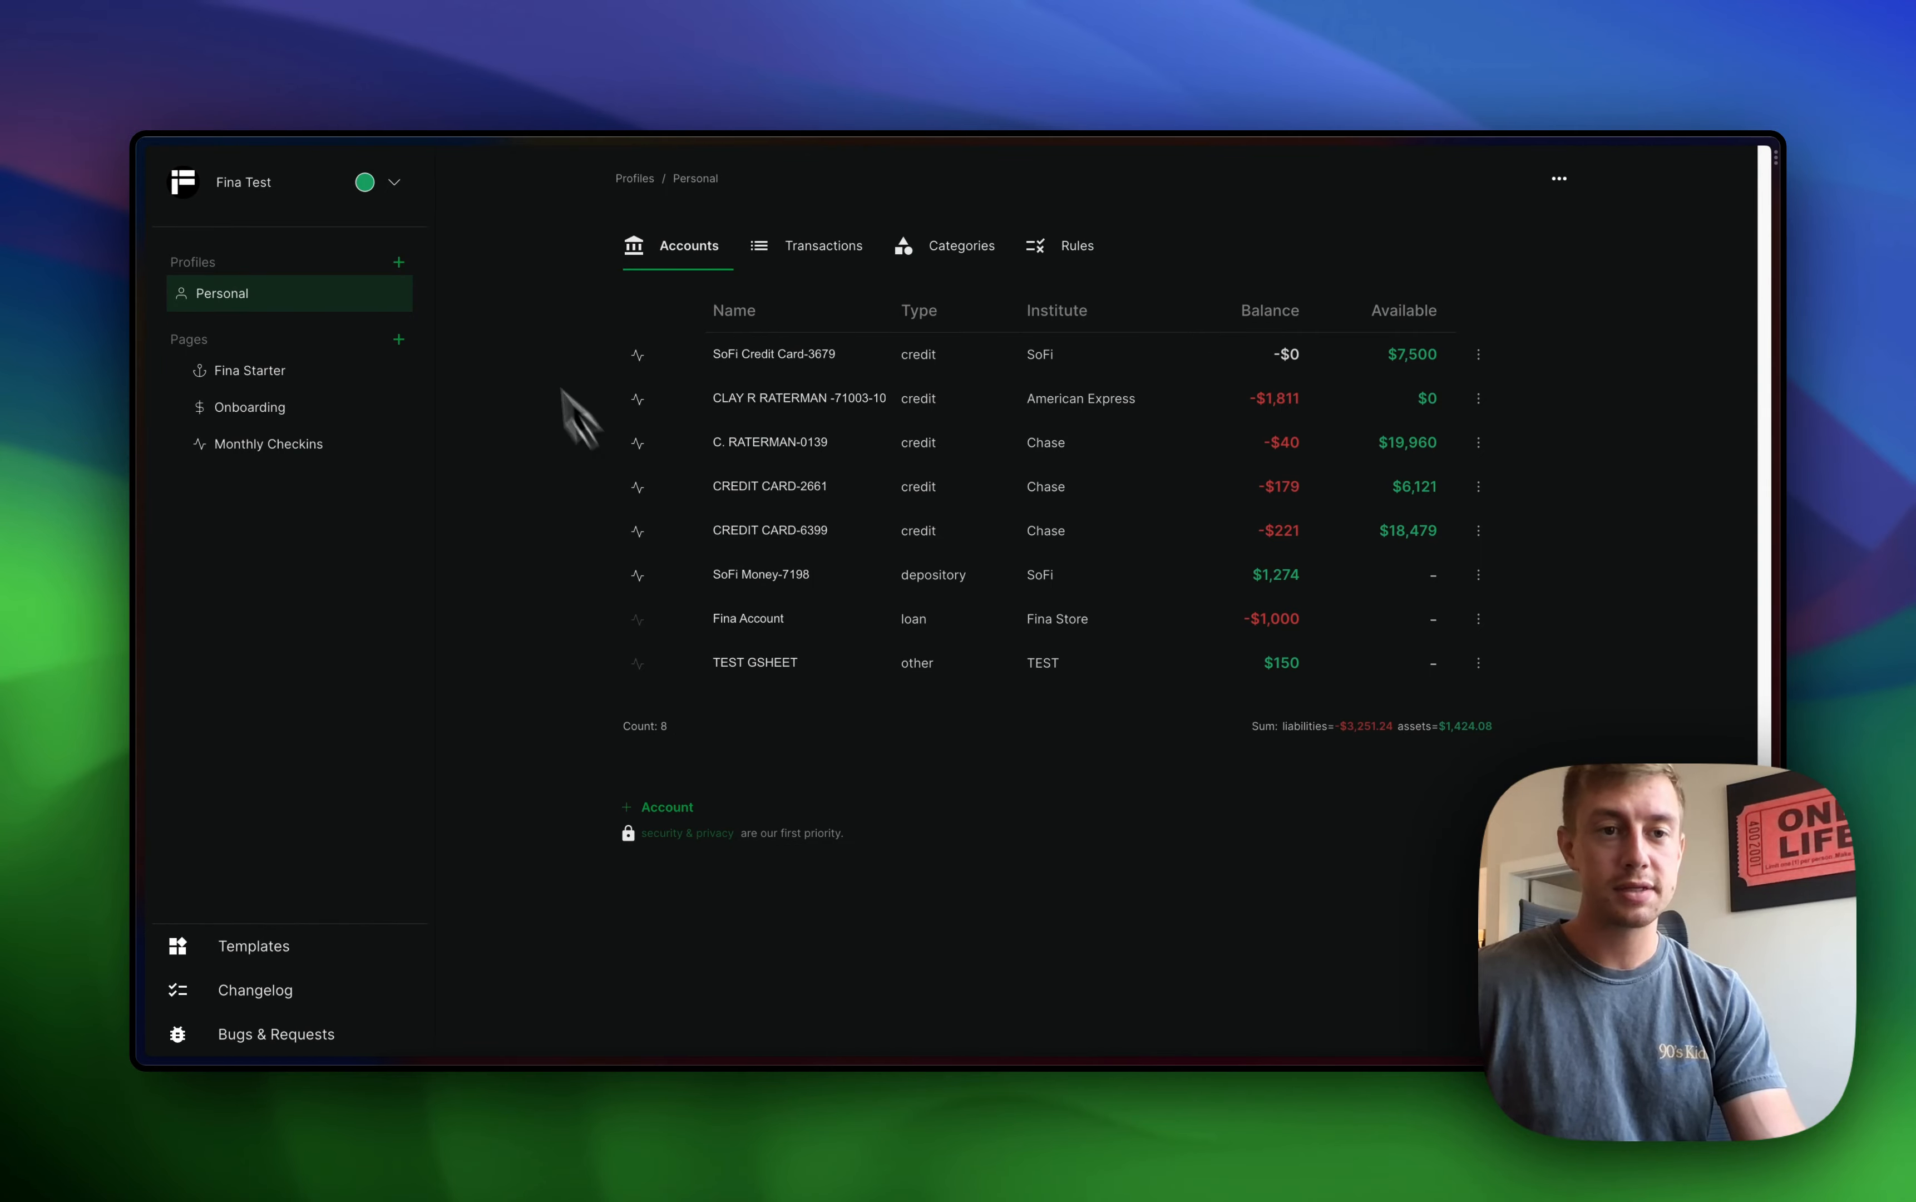
Open the profile settings, check the Google Spreadsheet connection option, and close the settings
left_click(394, 182)
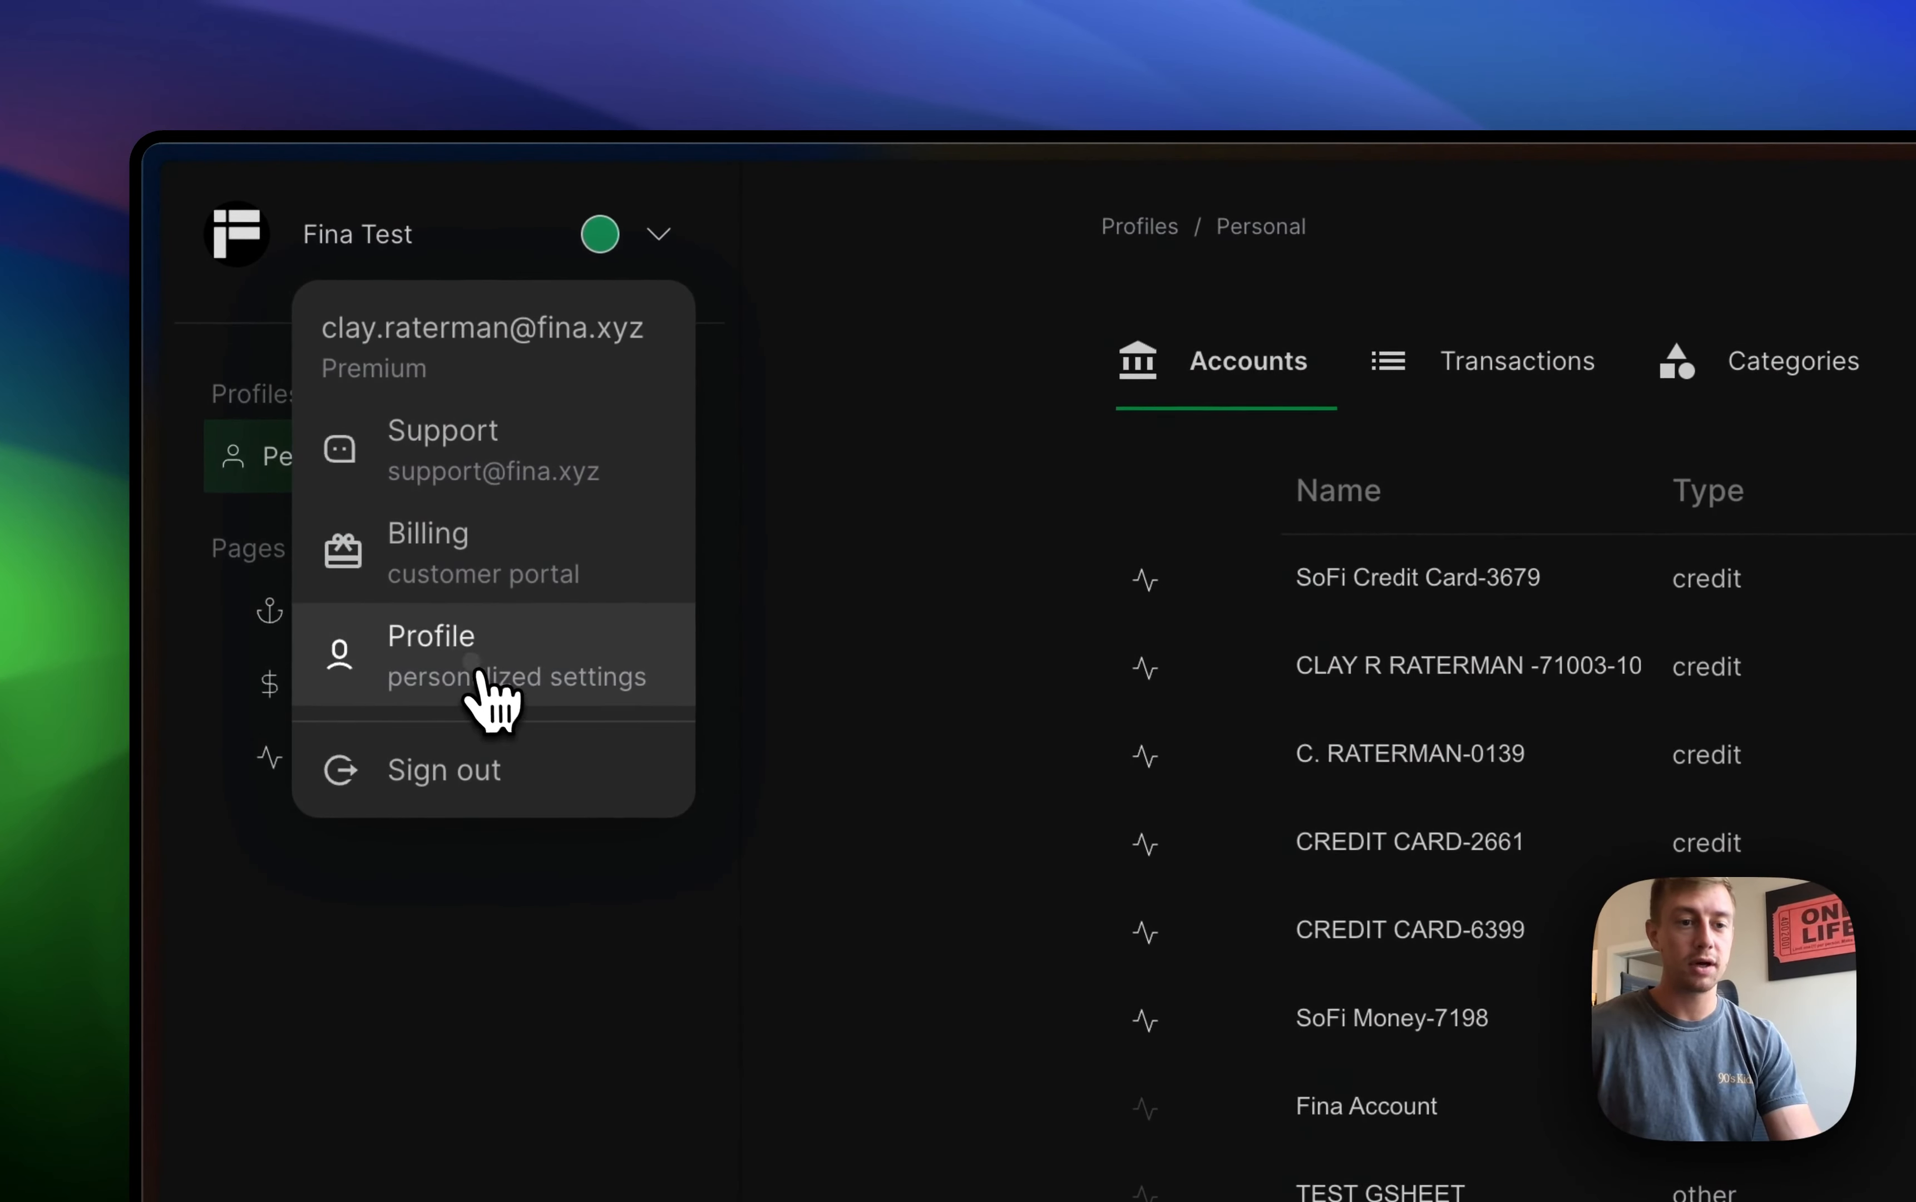
left_click(477, 672)
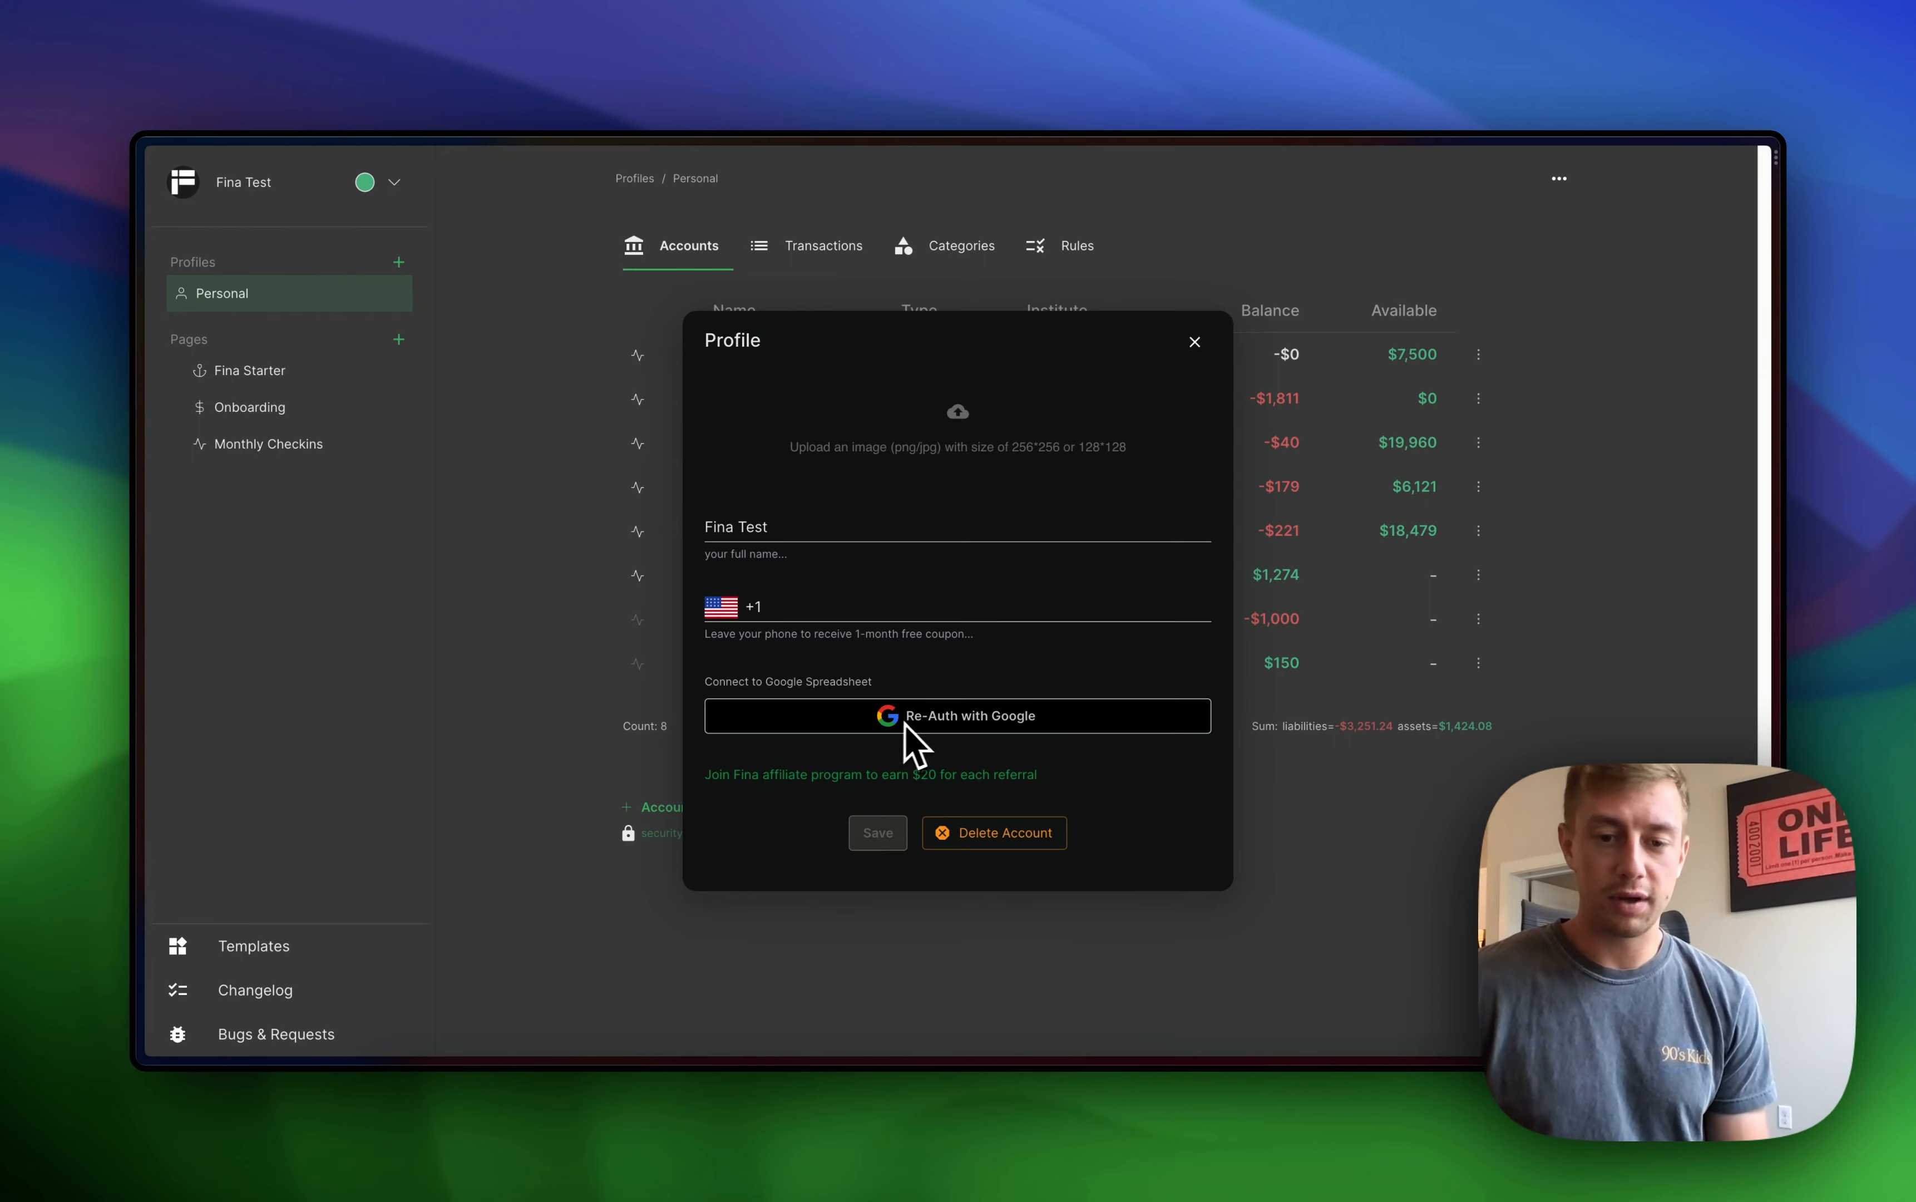
left_click(1196, 341)
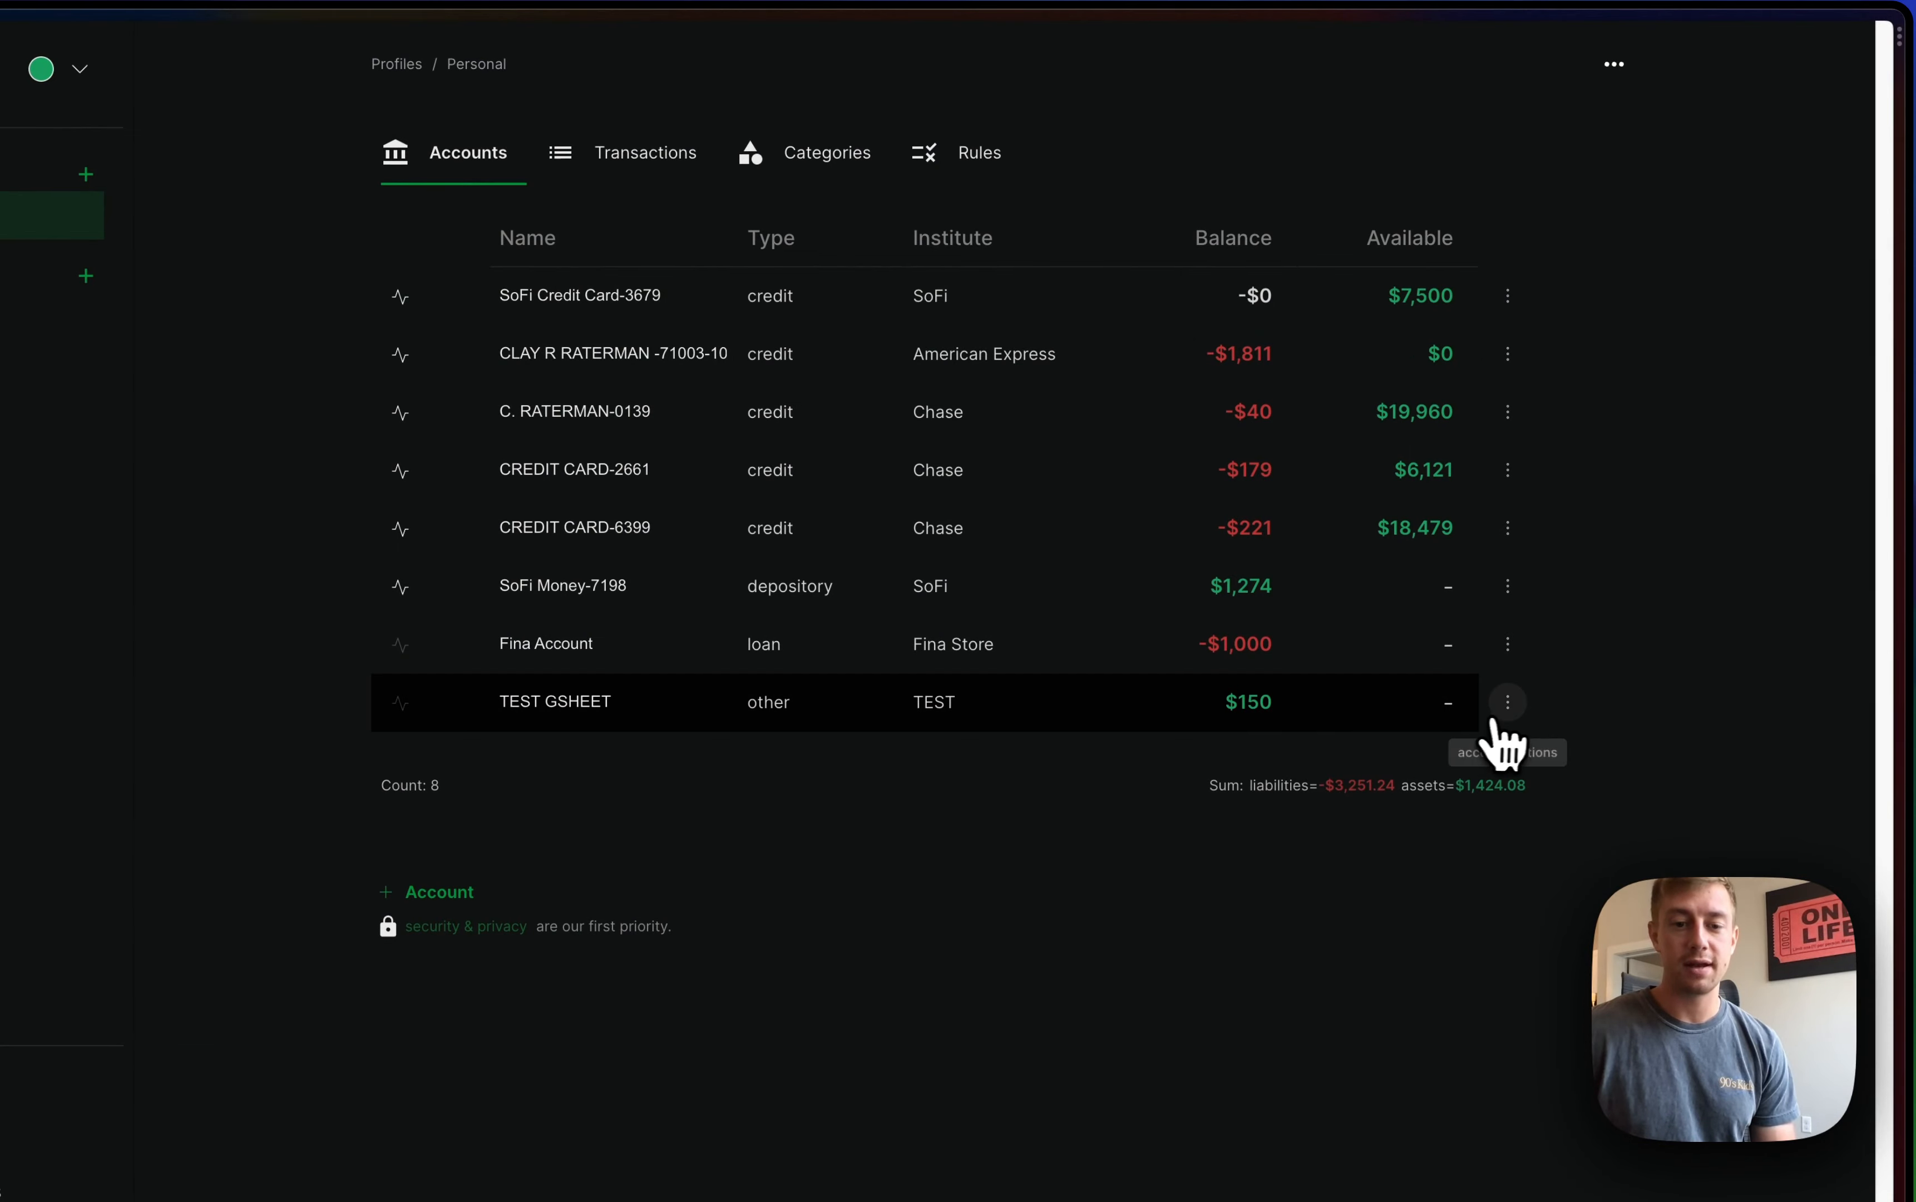
Check the options of the TEST GSHEET account and switch to the Fina Transactions Template spreadsheet
left_click(1509, 704)
left_click(1060, 800)
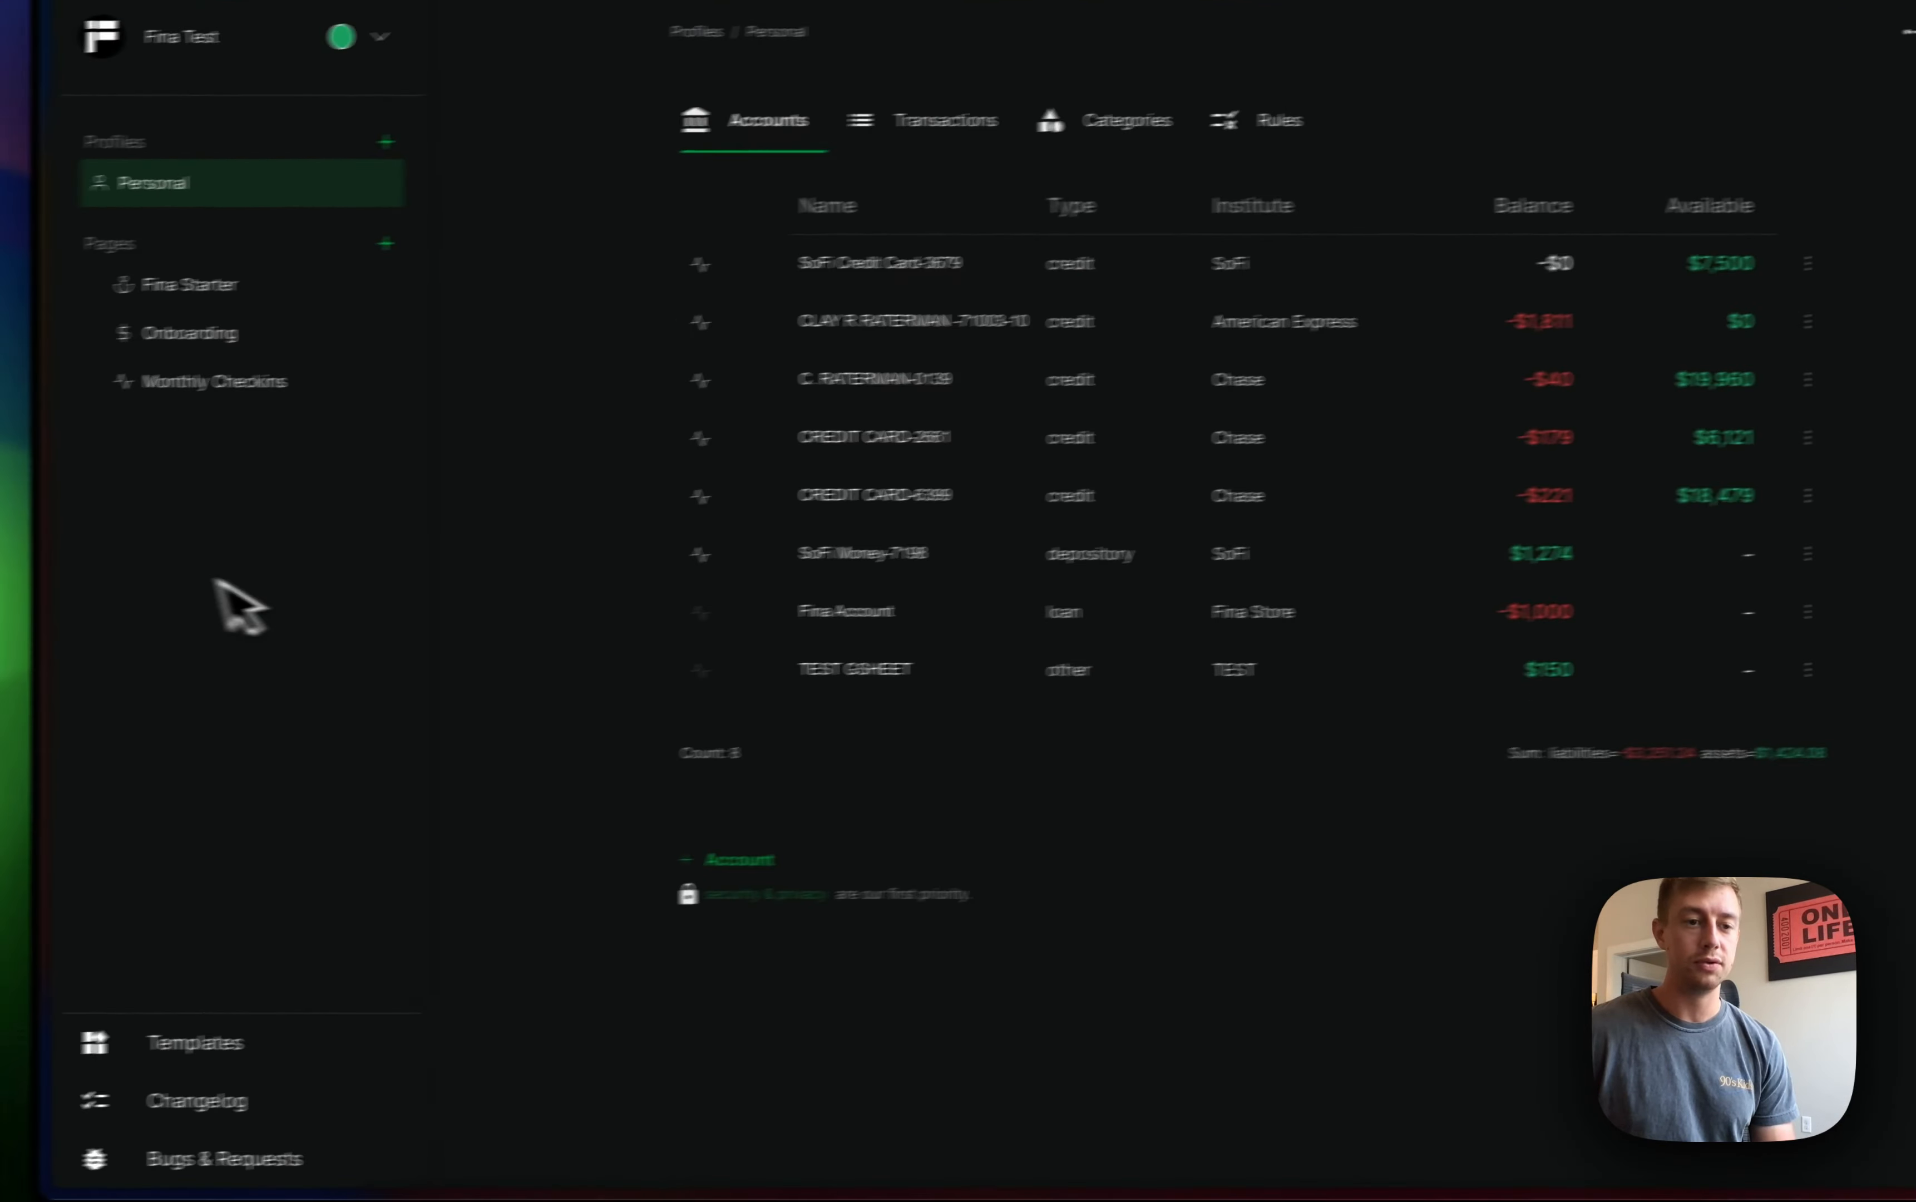
mouse_move(154, 556)
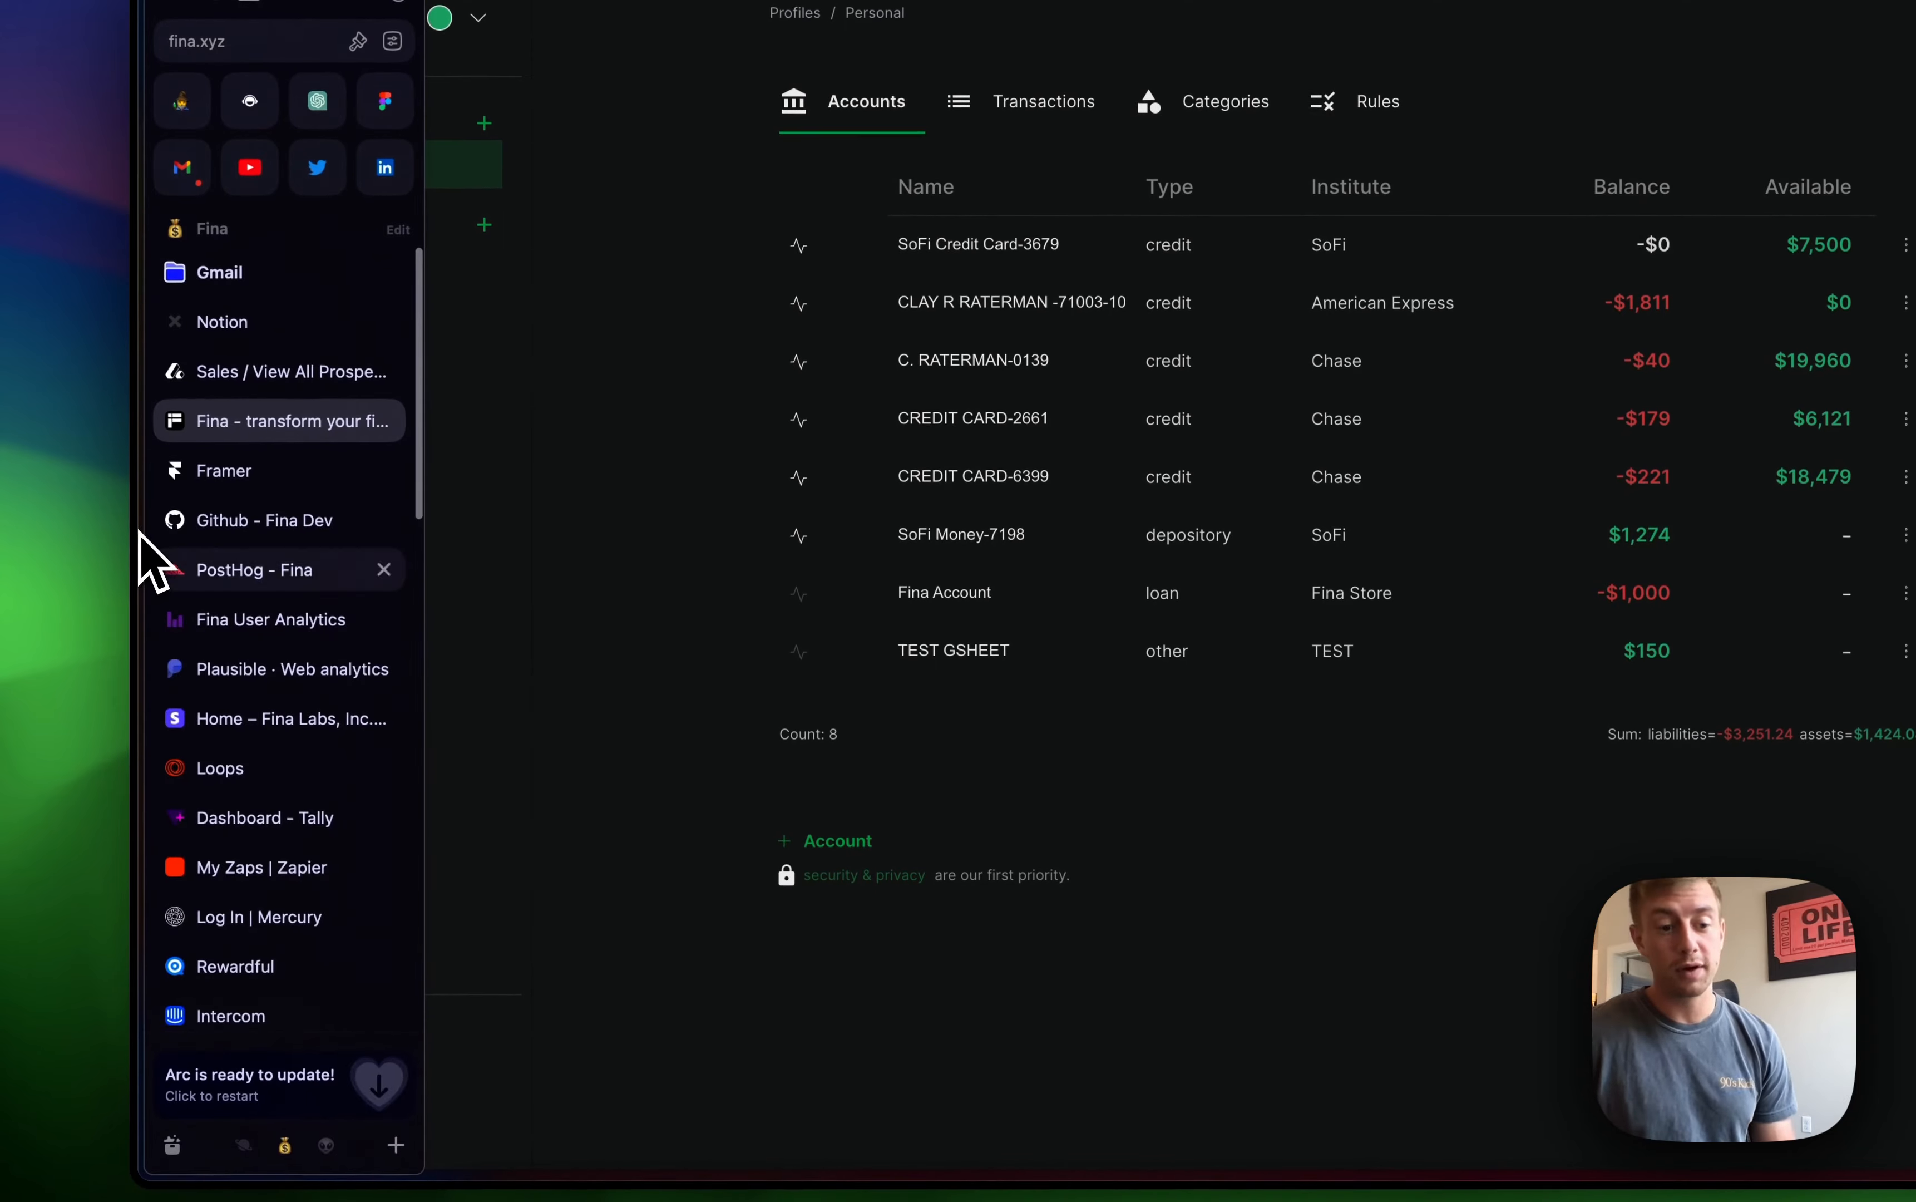
scroll(171, 727, "down", 5)
left_click(211, 821)
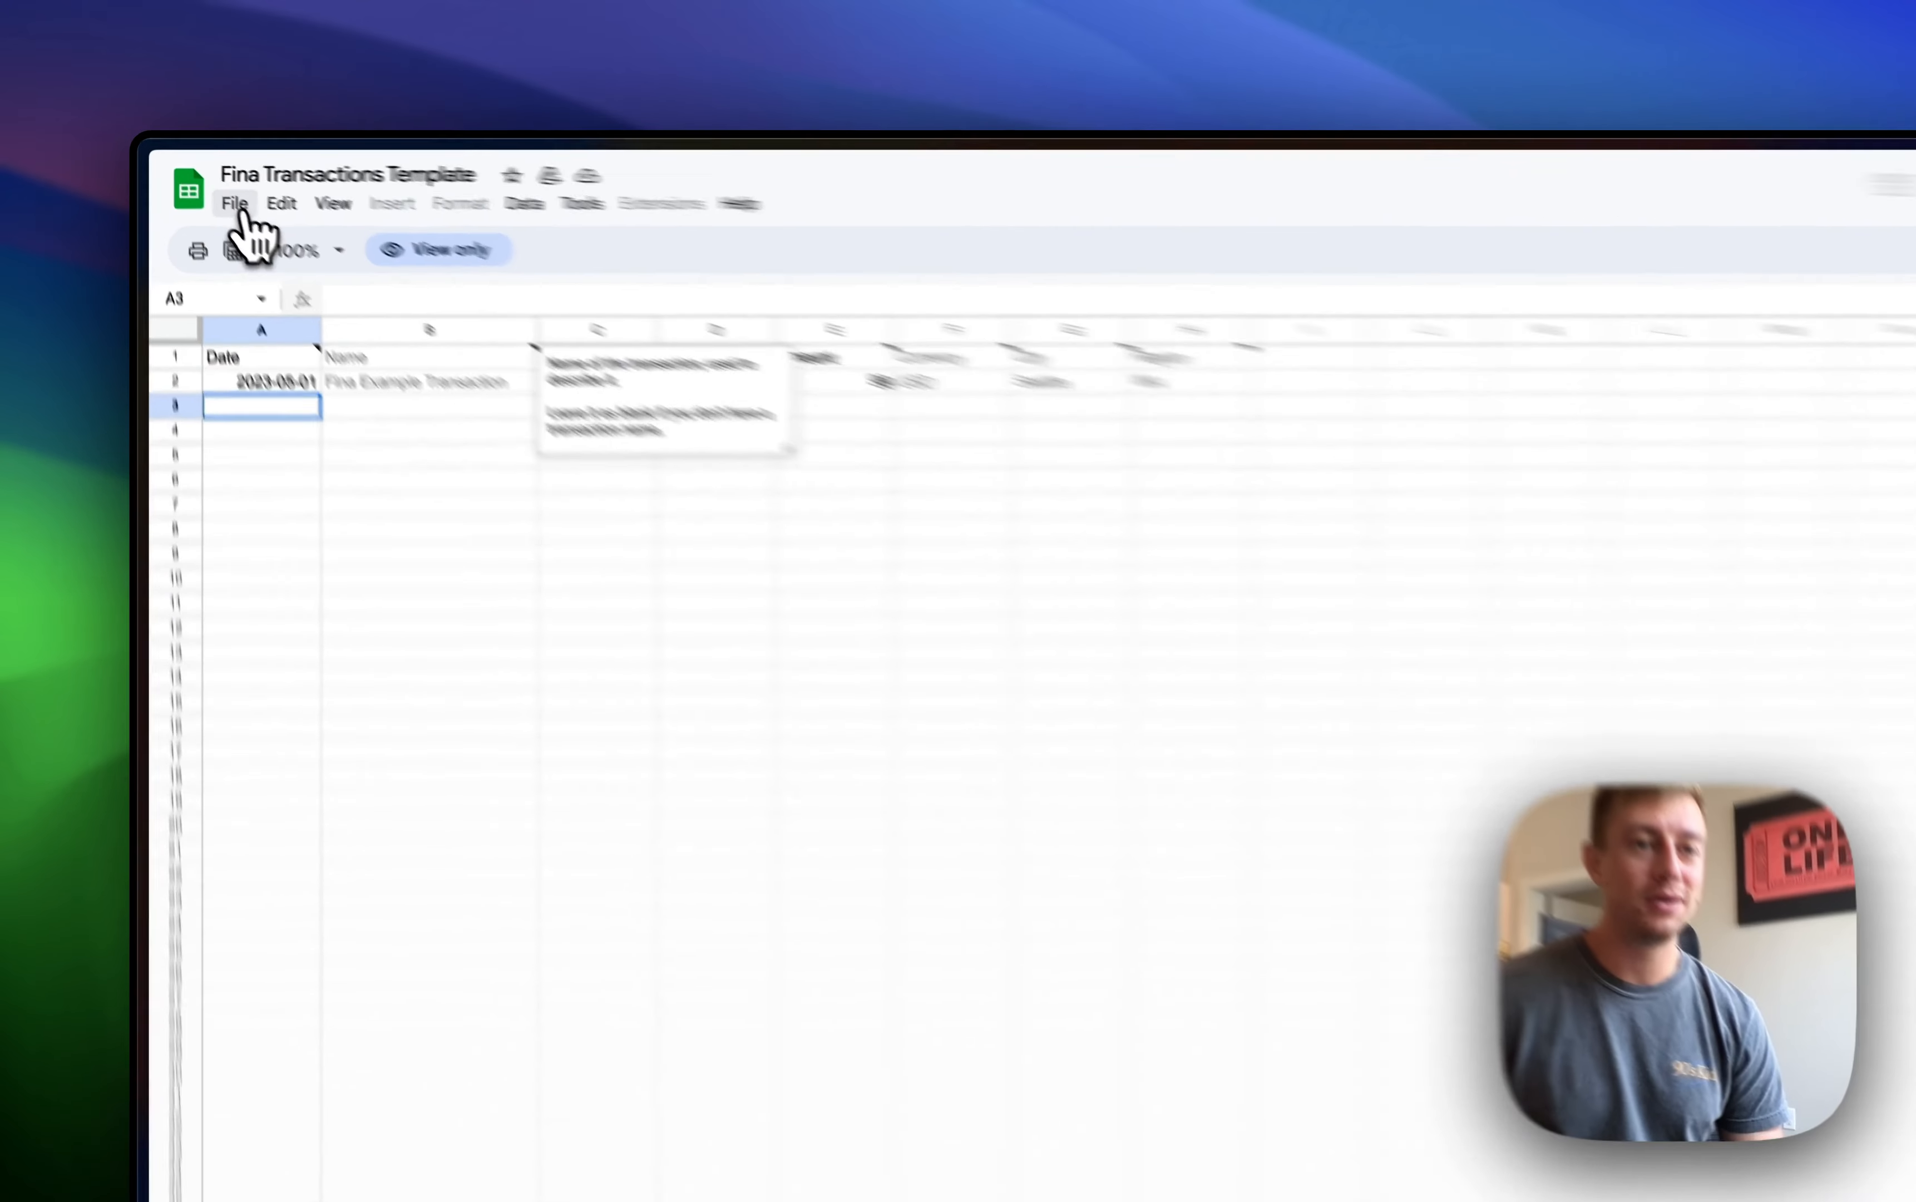
Look up the template's Make a copy command and dismiss the list without making a copy
left_click(212, 189)
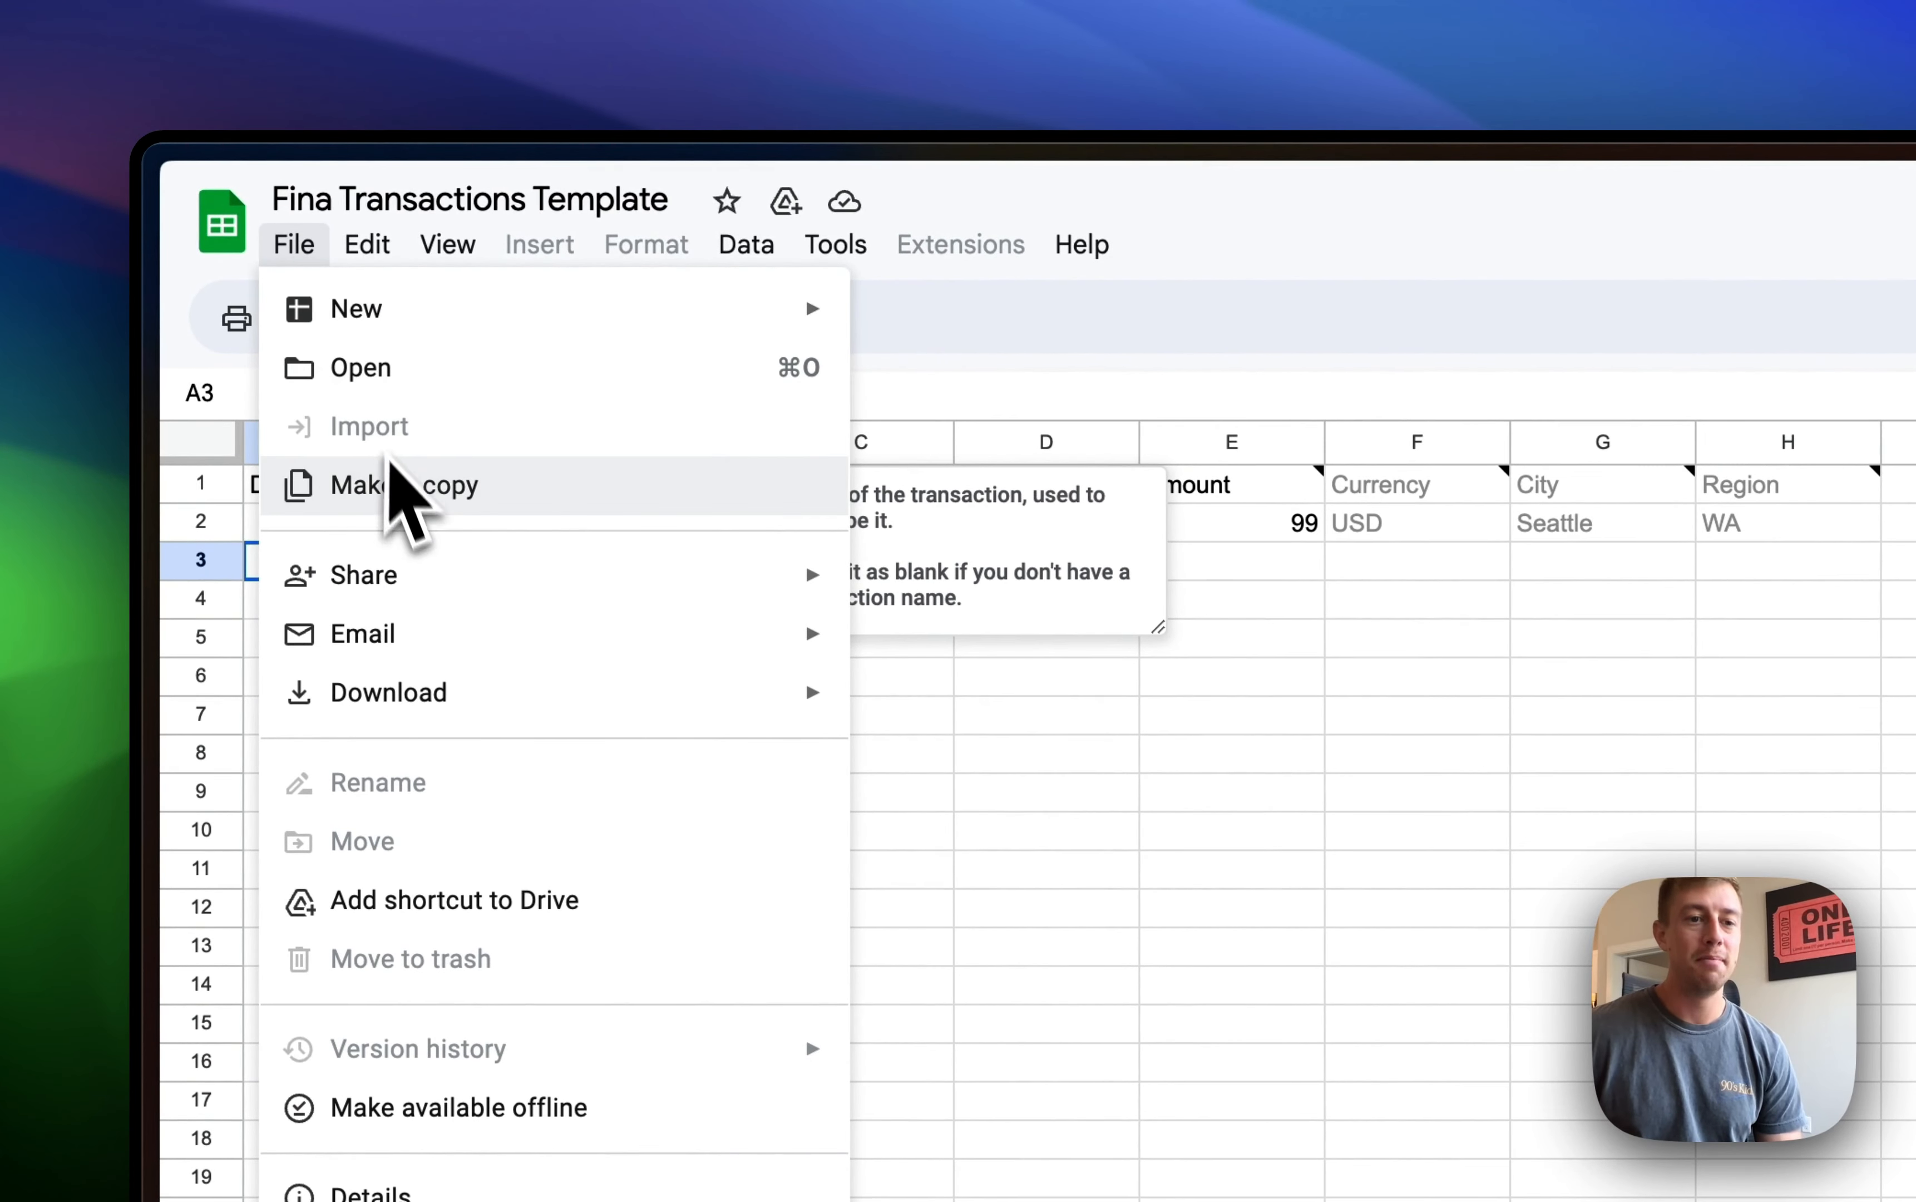
left_click(1408, 225)
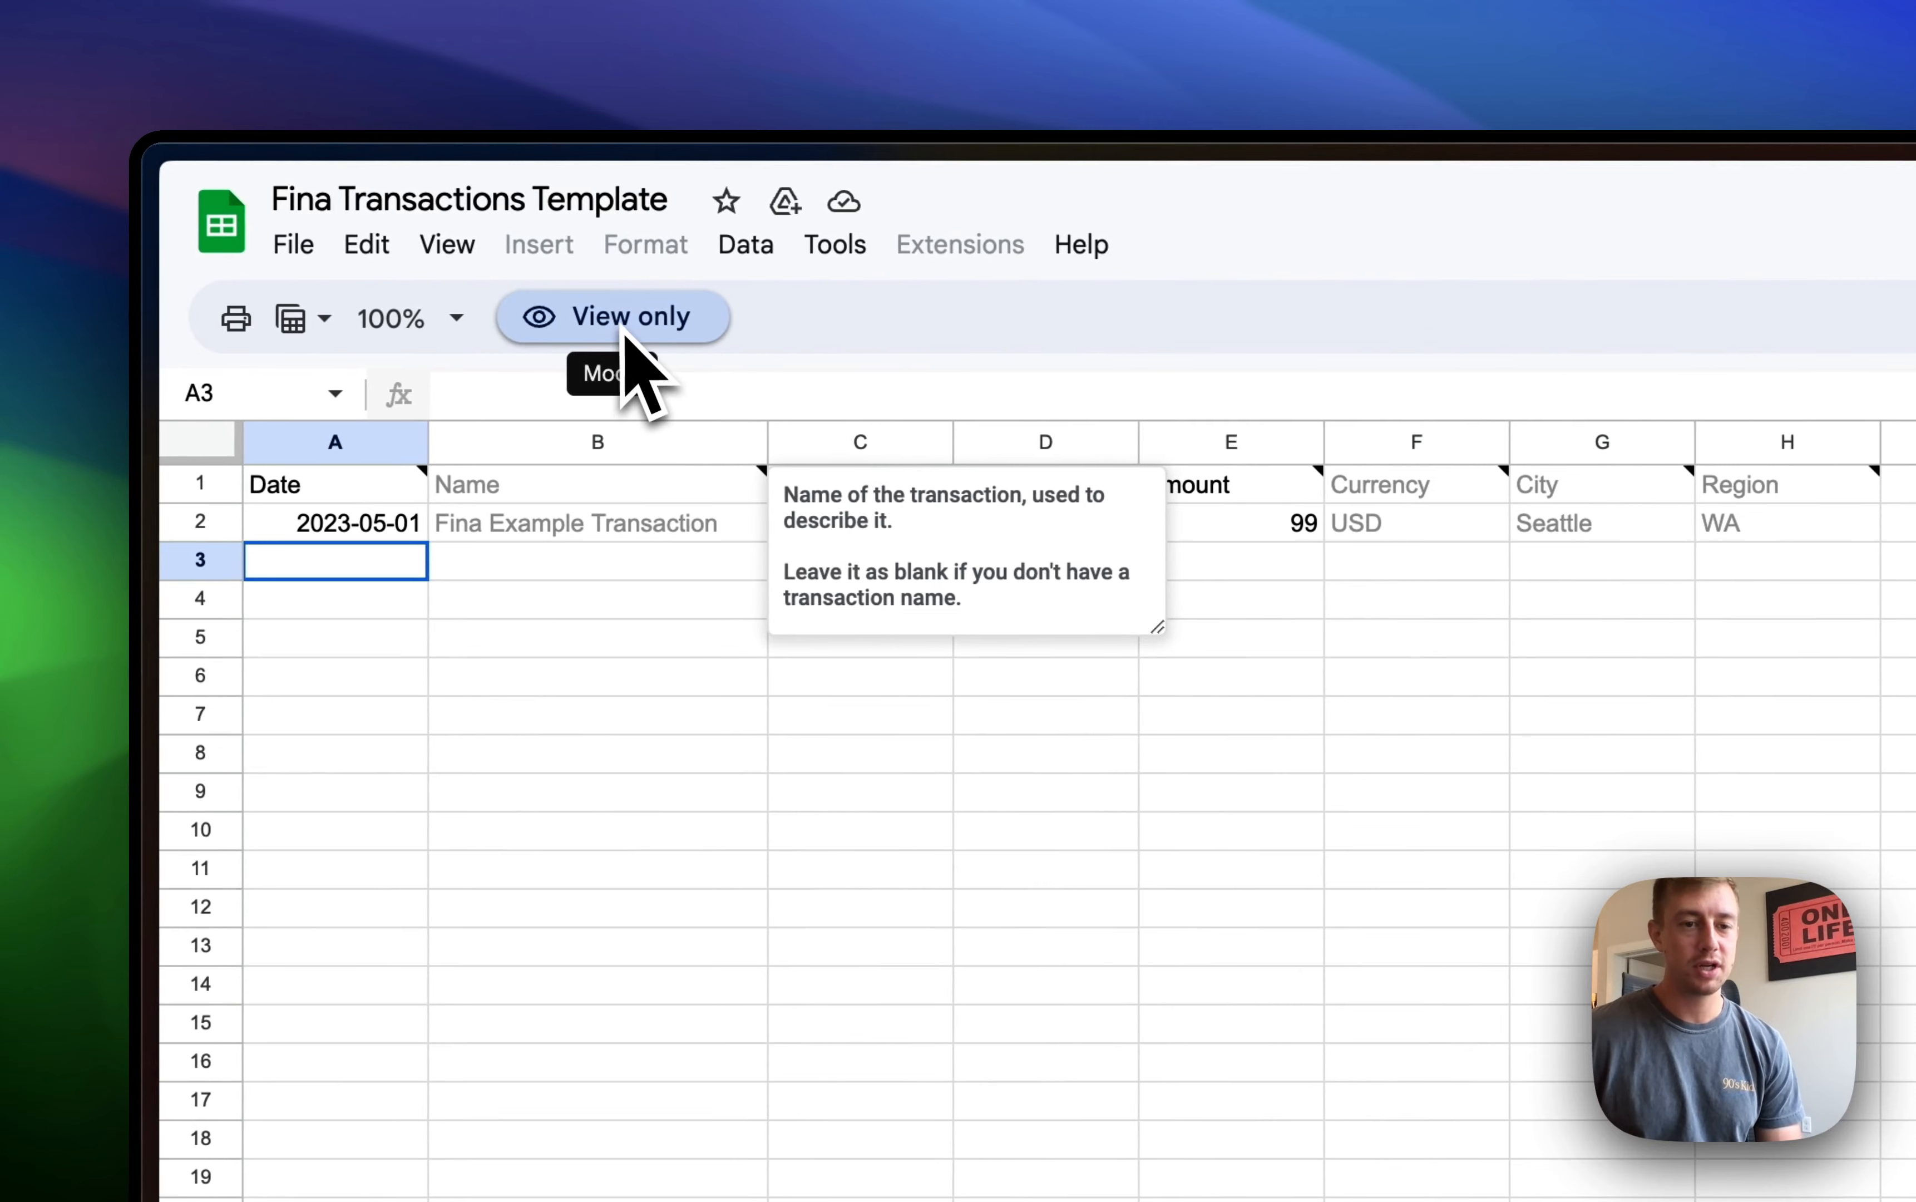
left_click(670, 676)
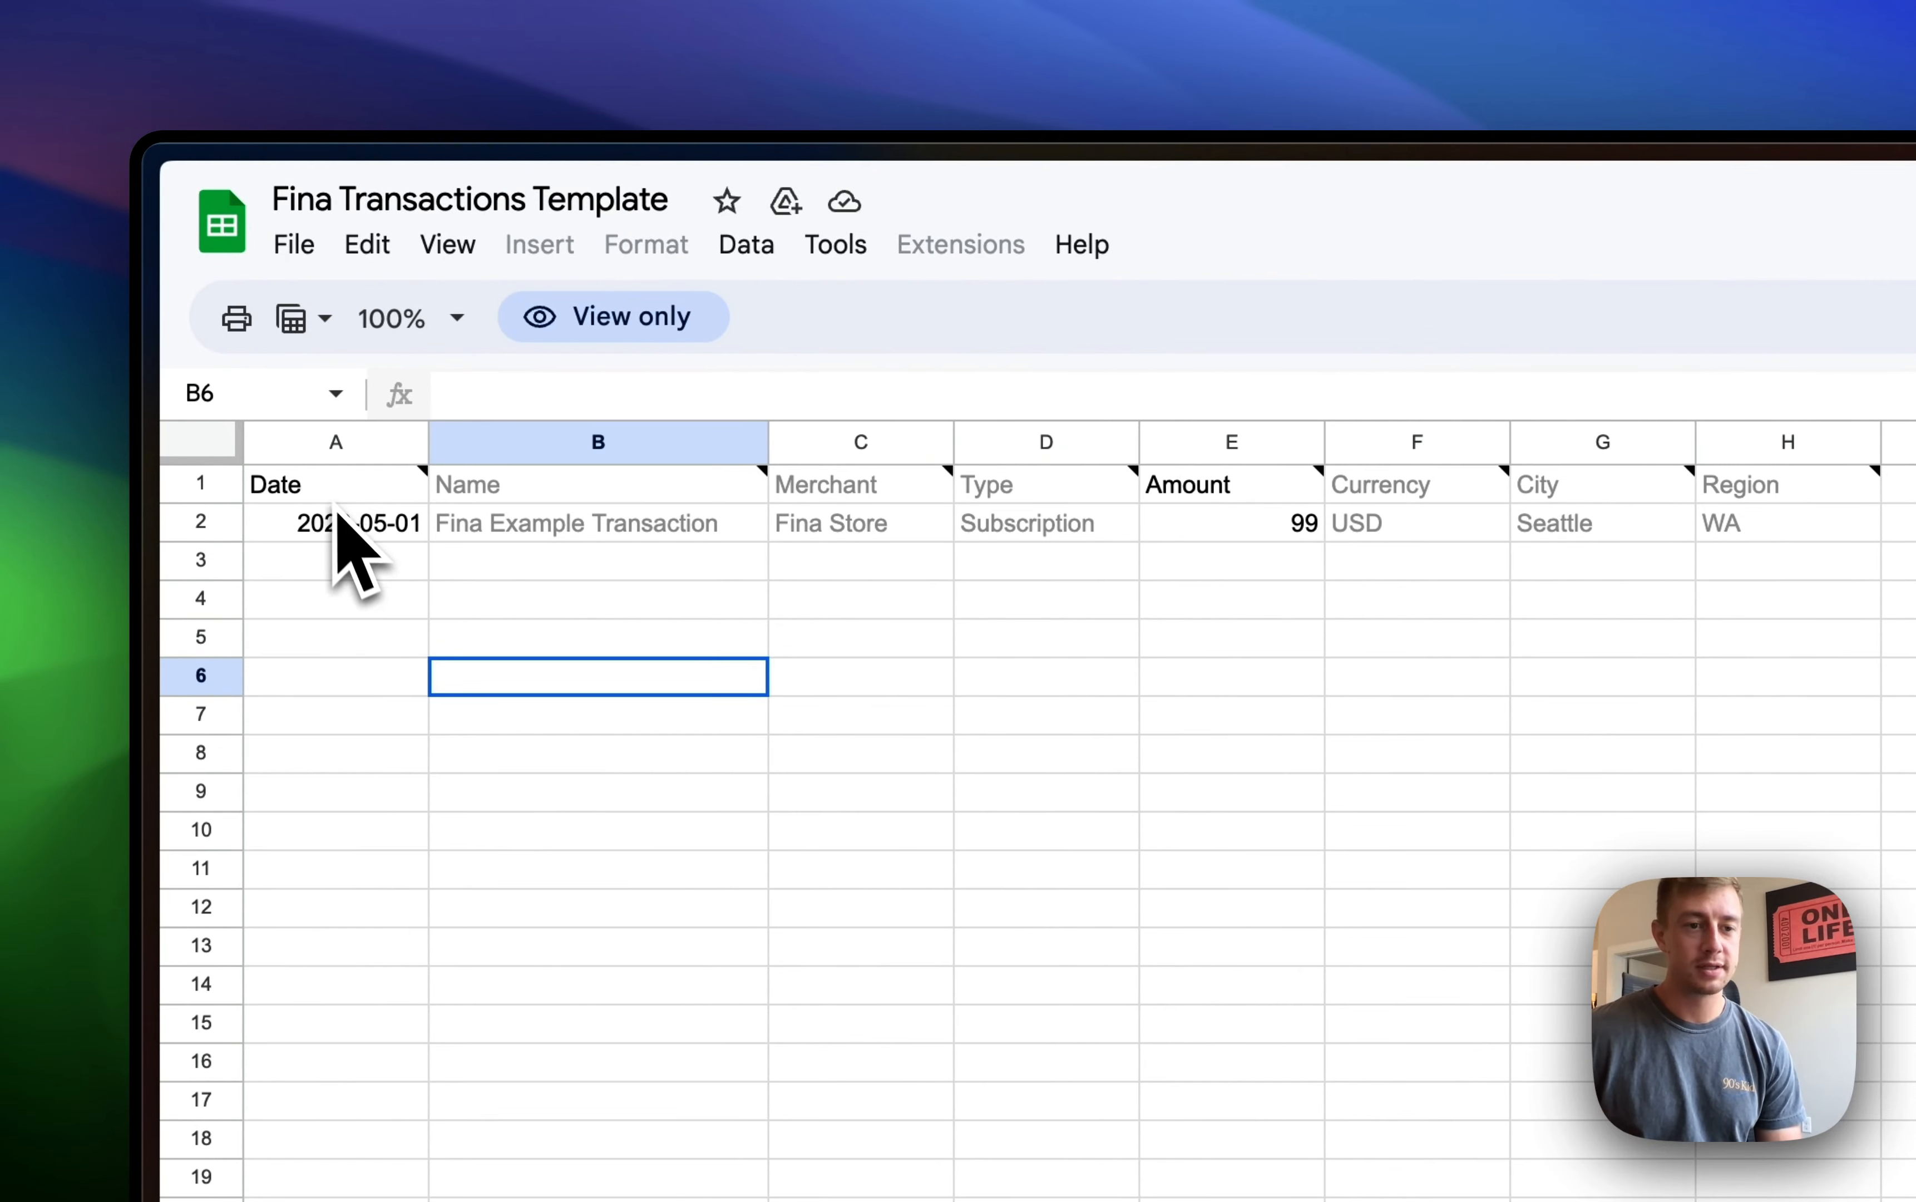
left_click(1148, 829)
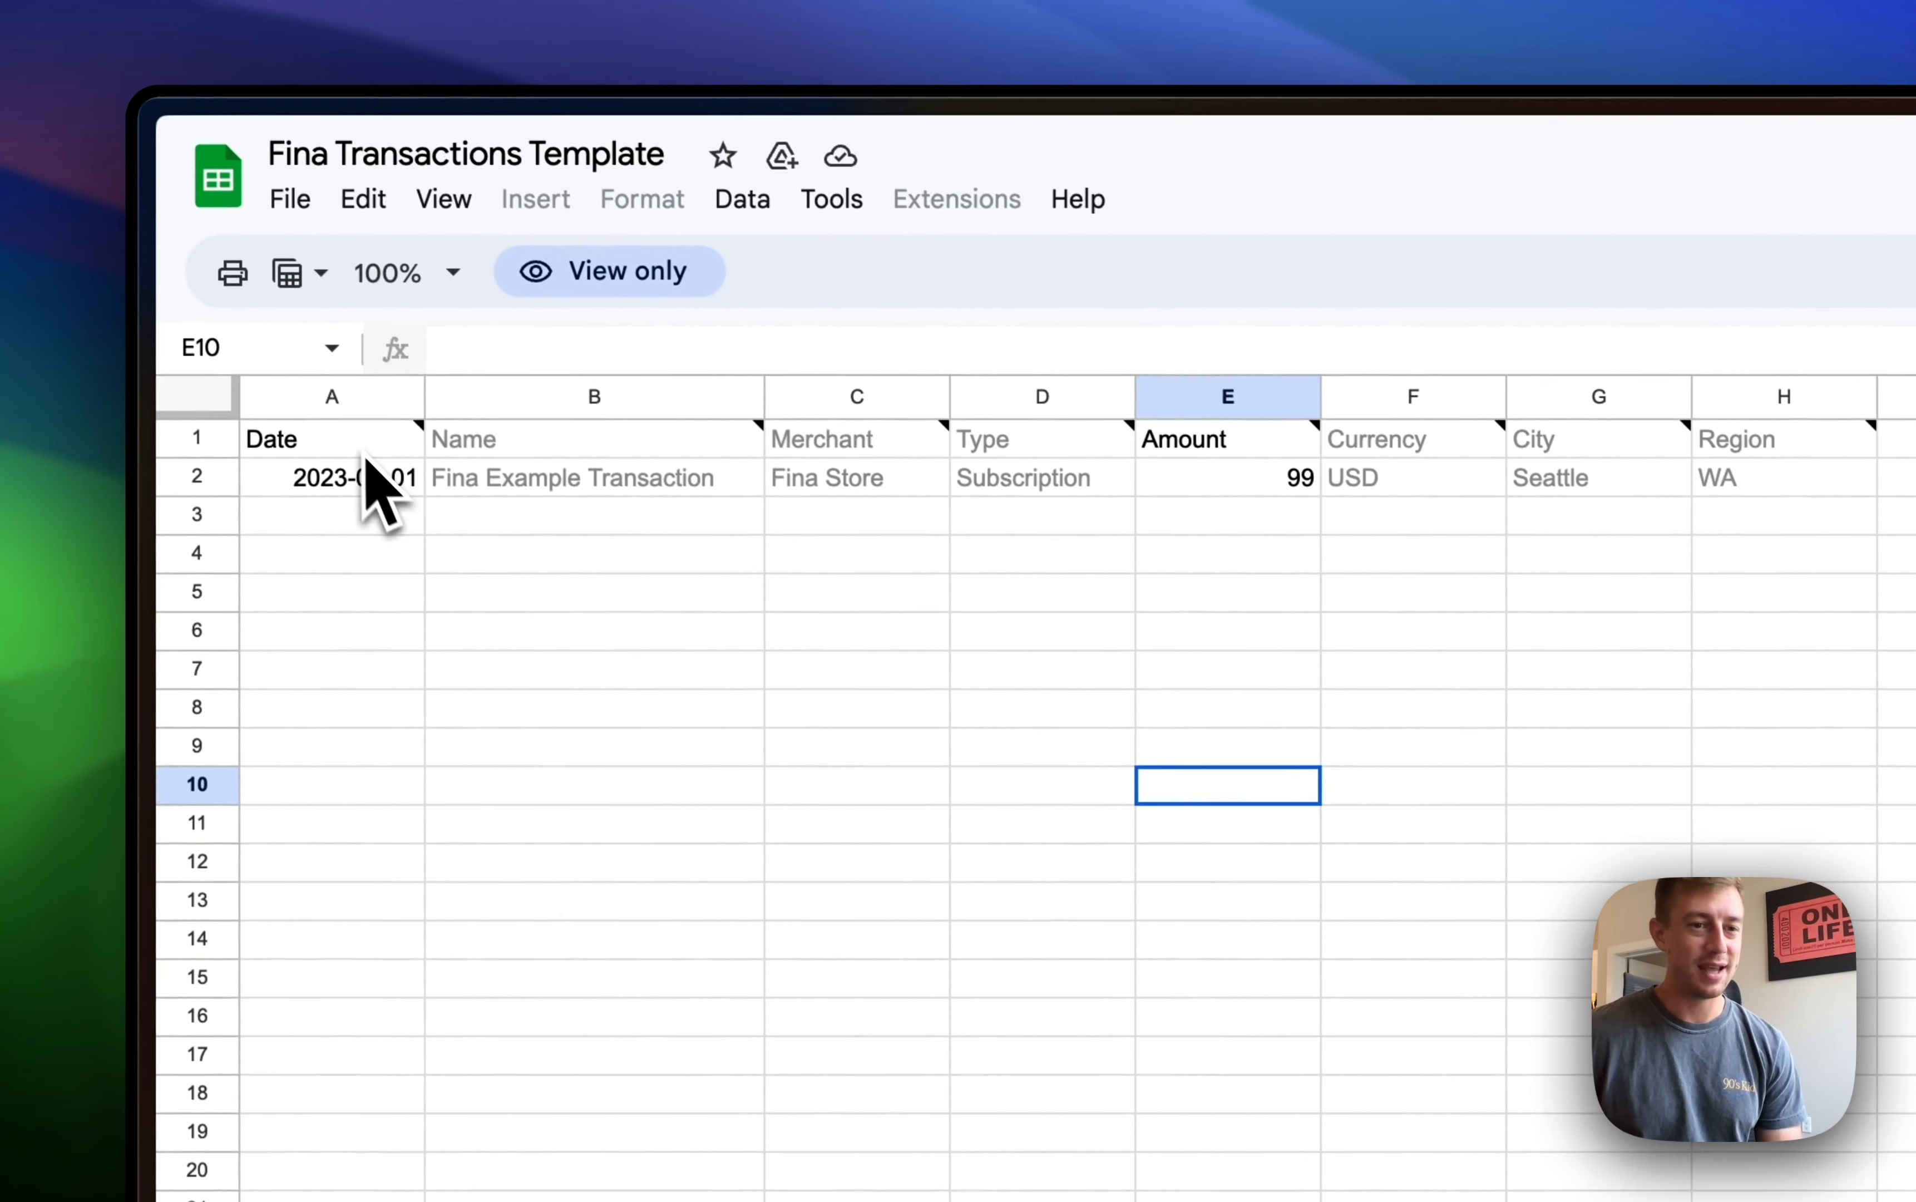
Read the notes attached to the template's column headers, including Date, Merchant and Type
left_click(358, 449)
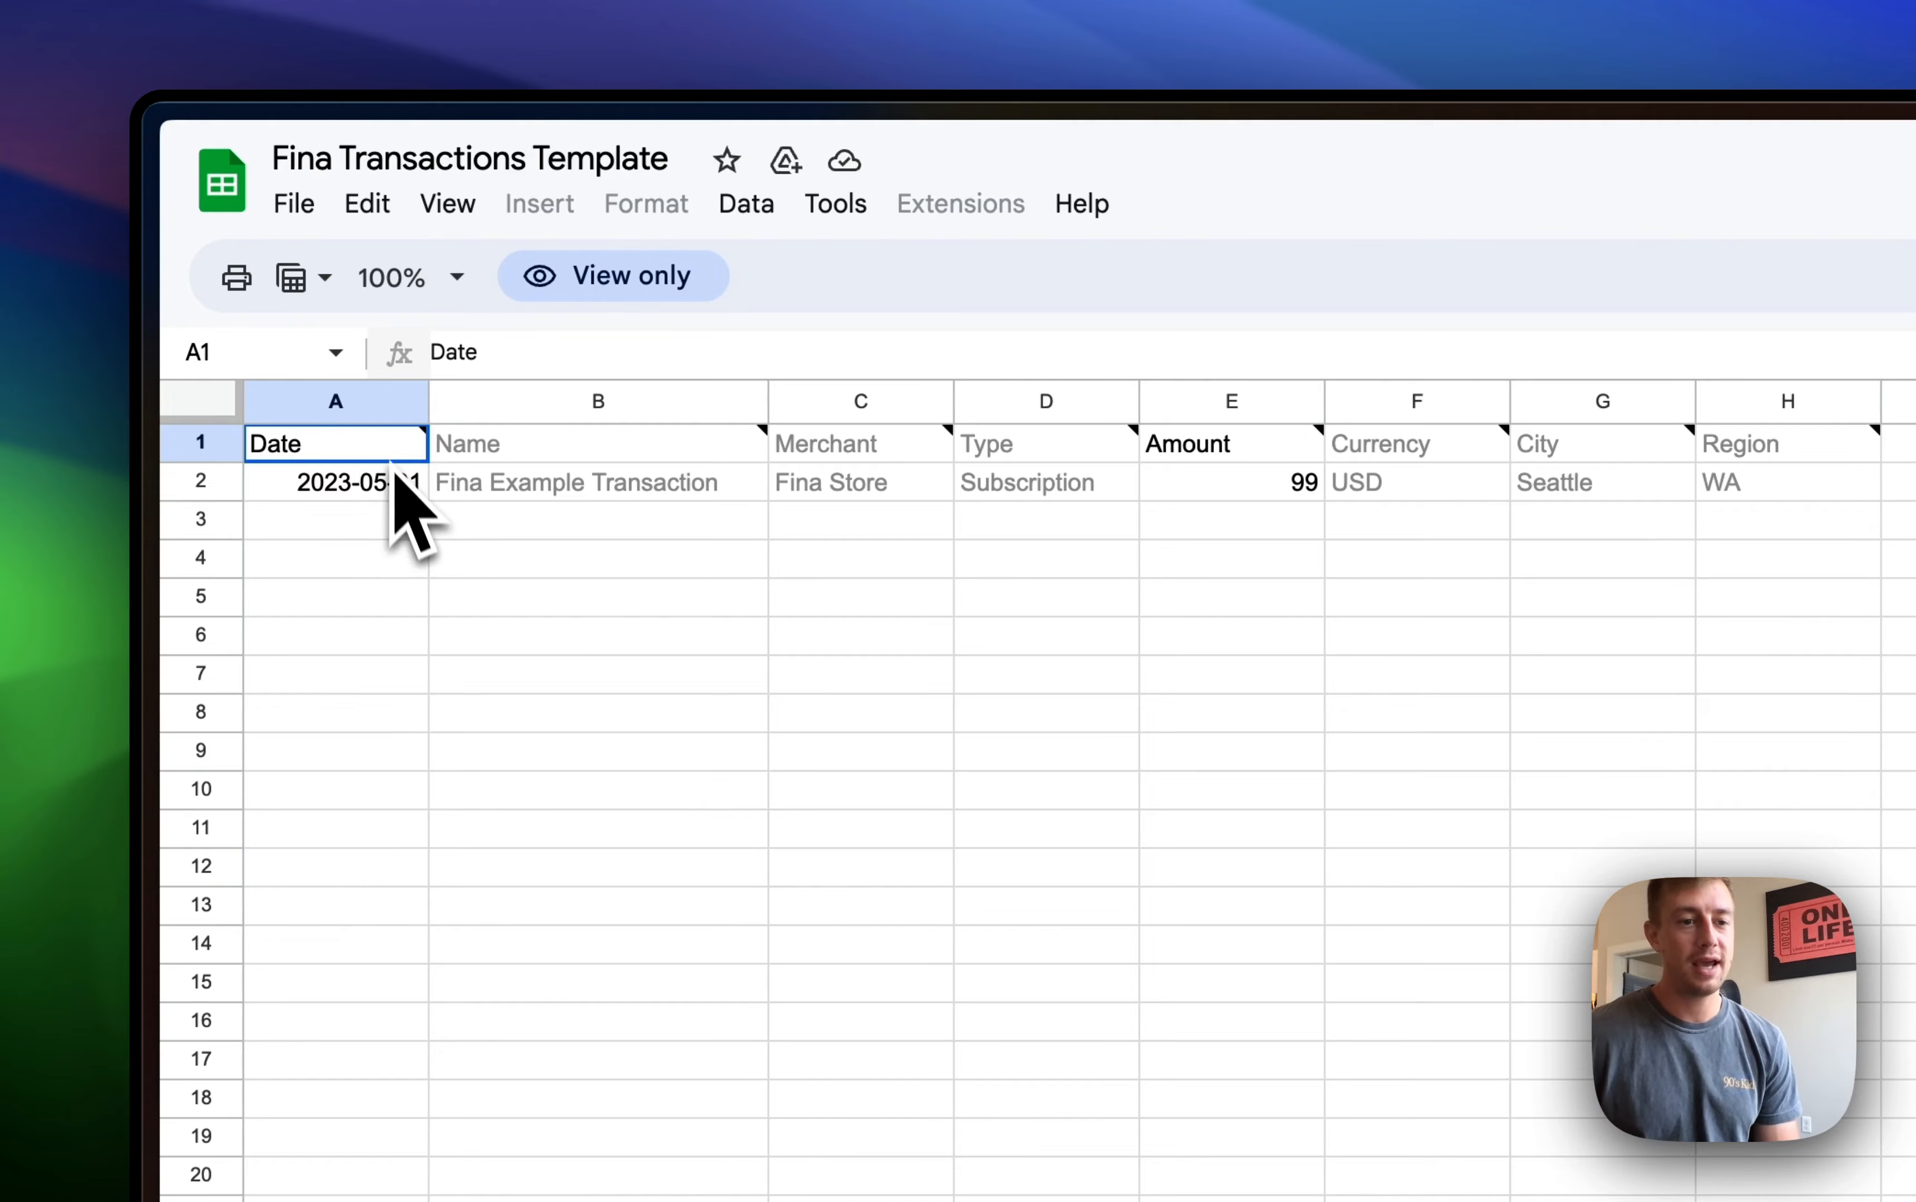
mouse_move(393, 472)
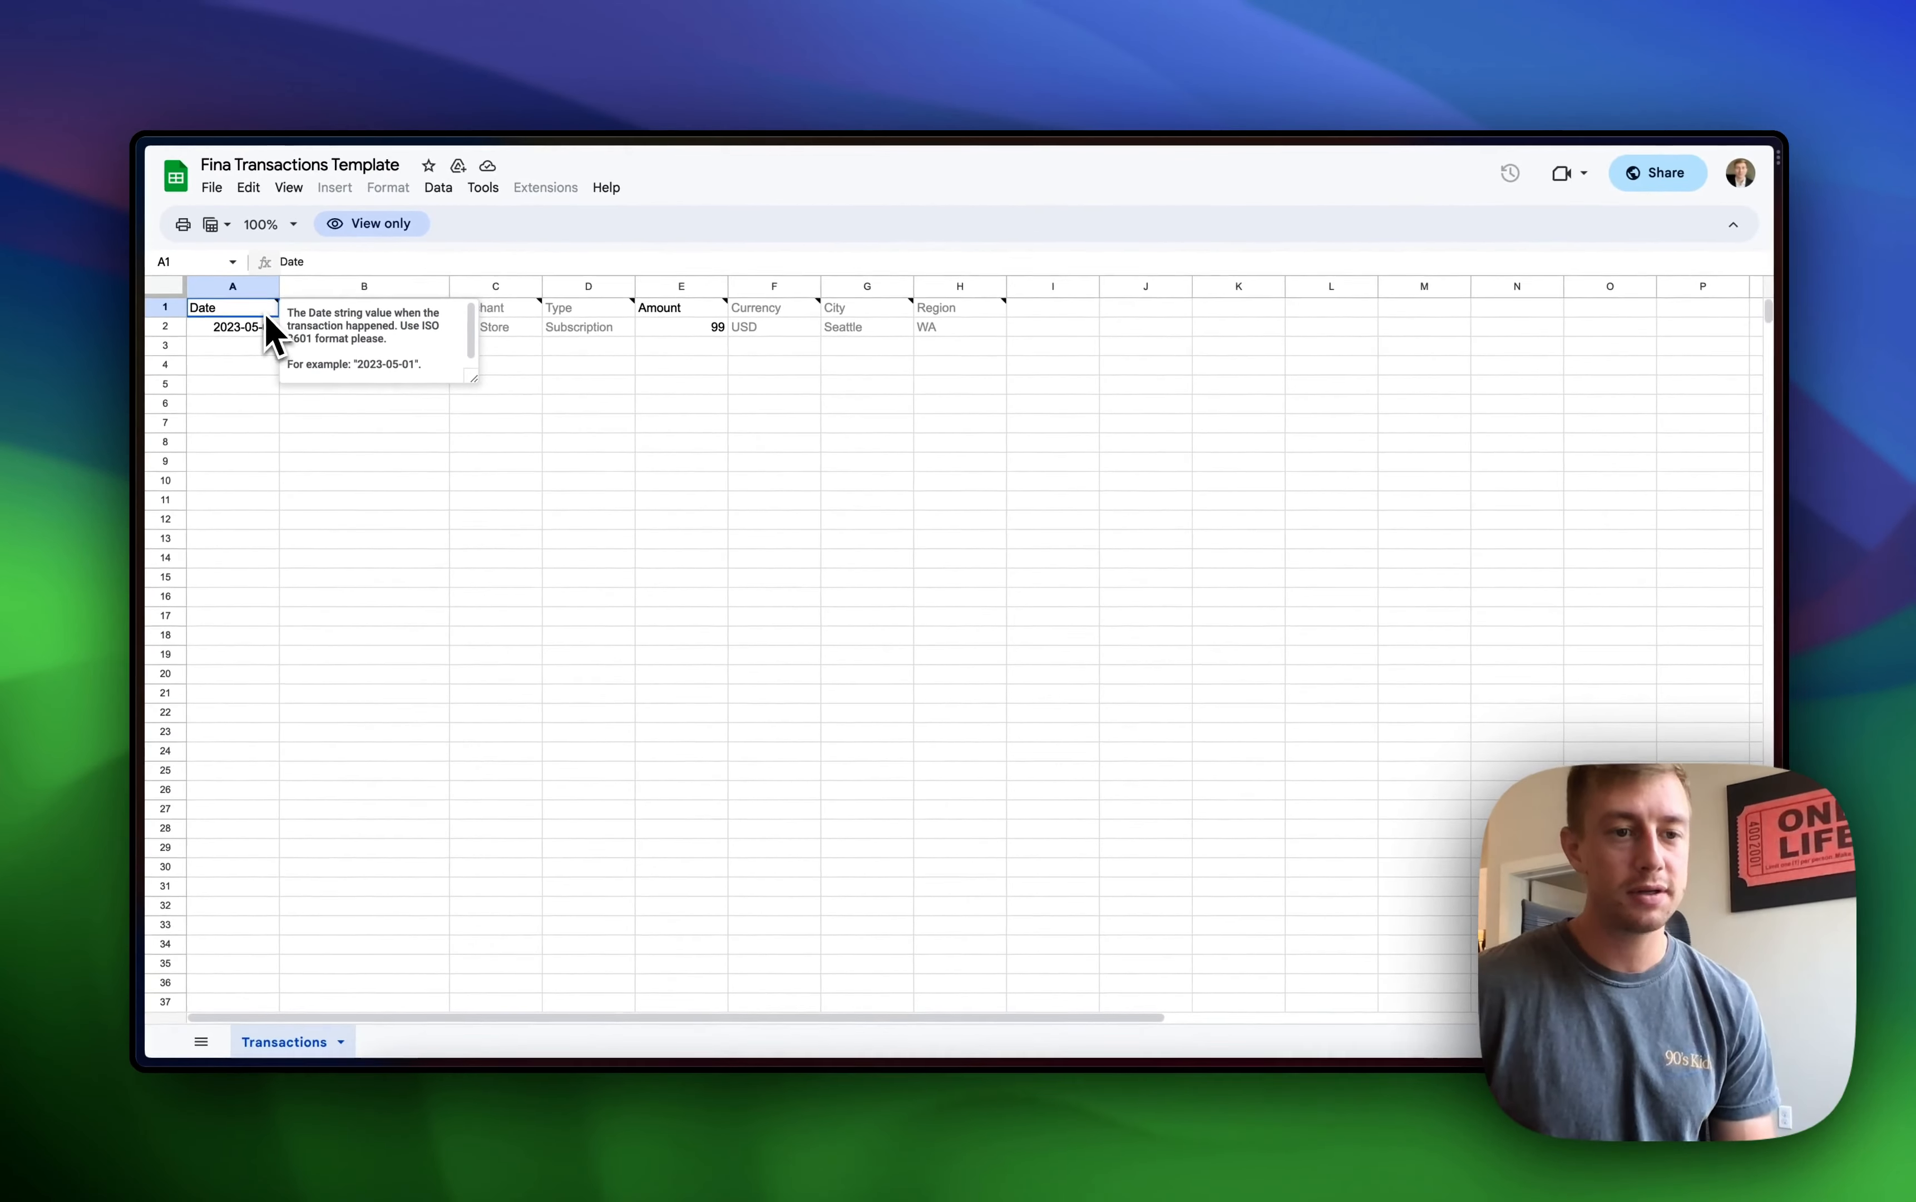
left_click(256, 386)
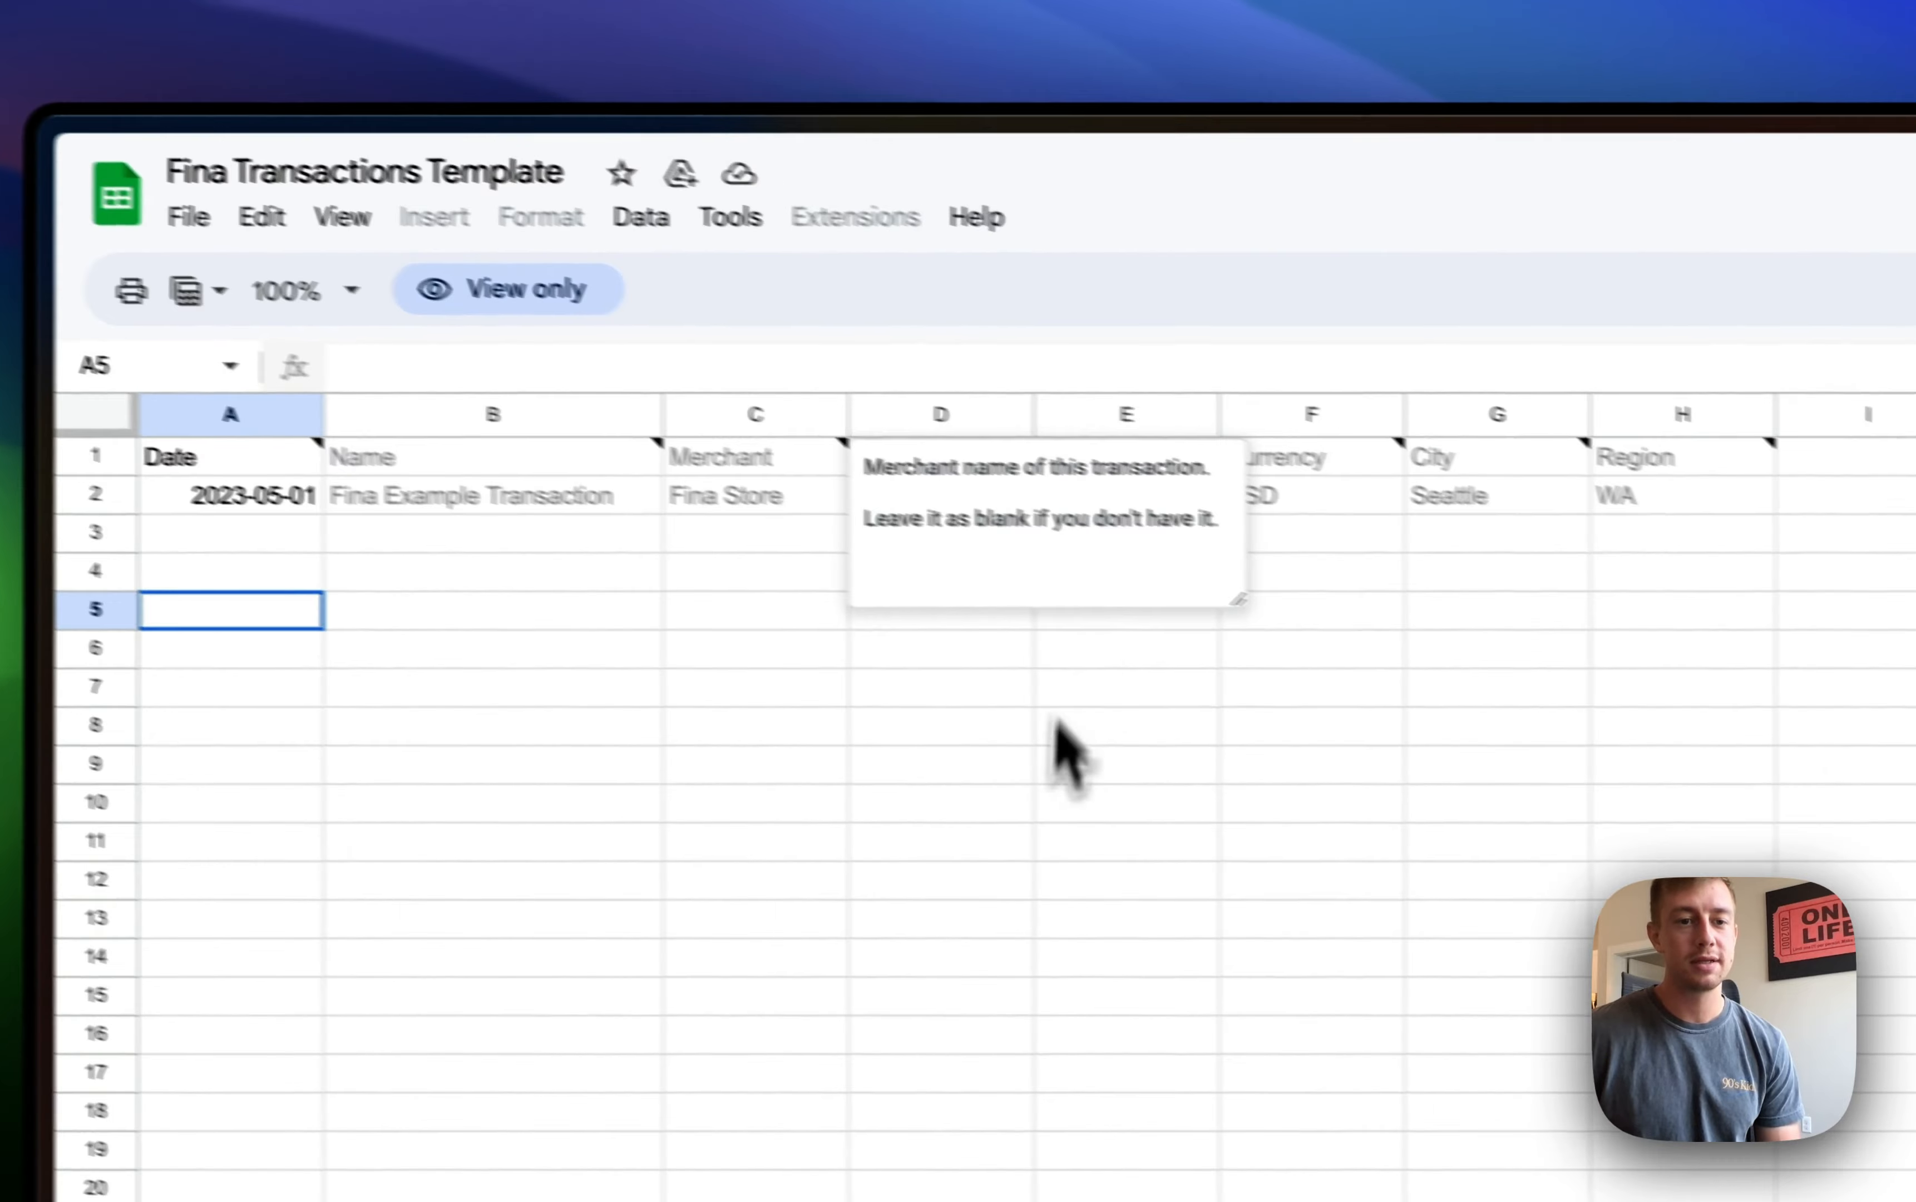
left_click(1057, 823)
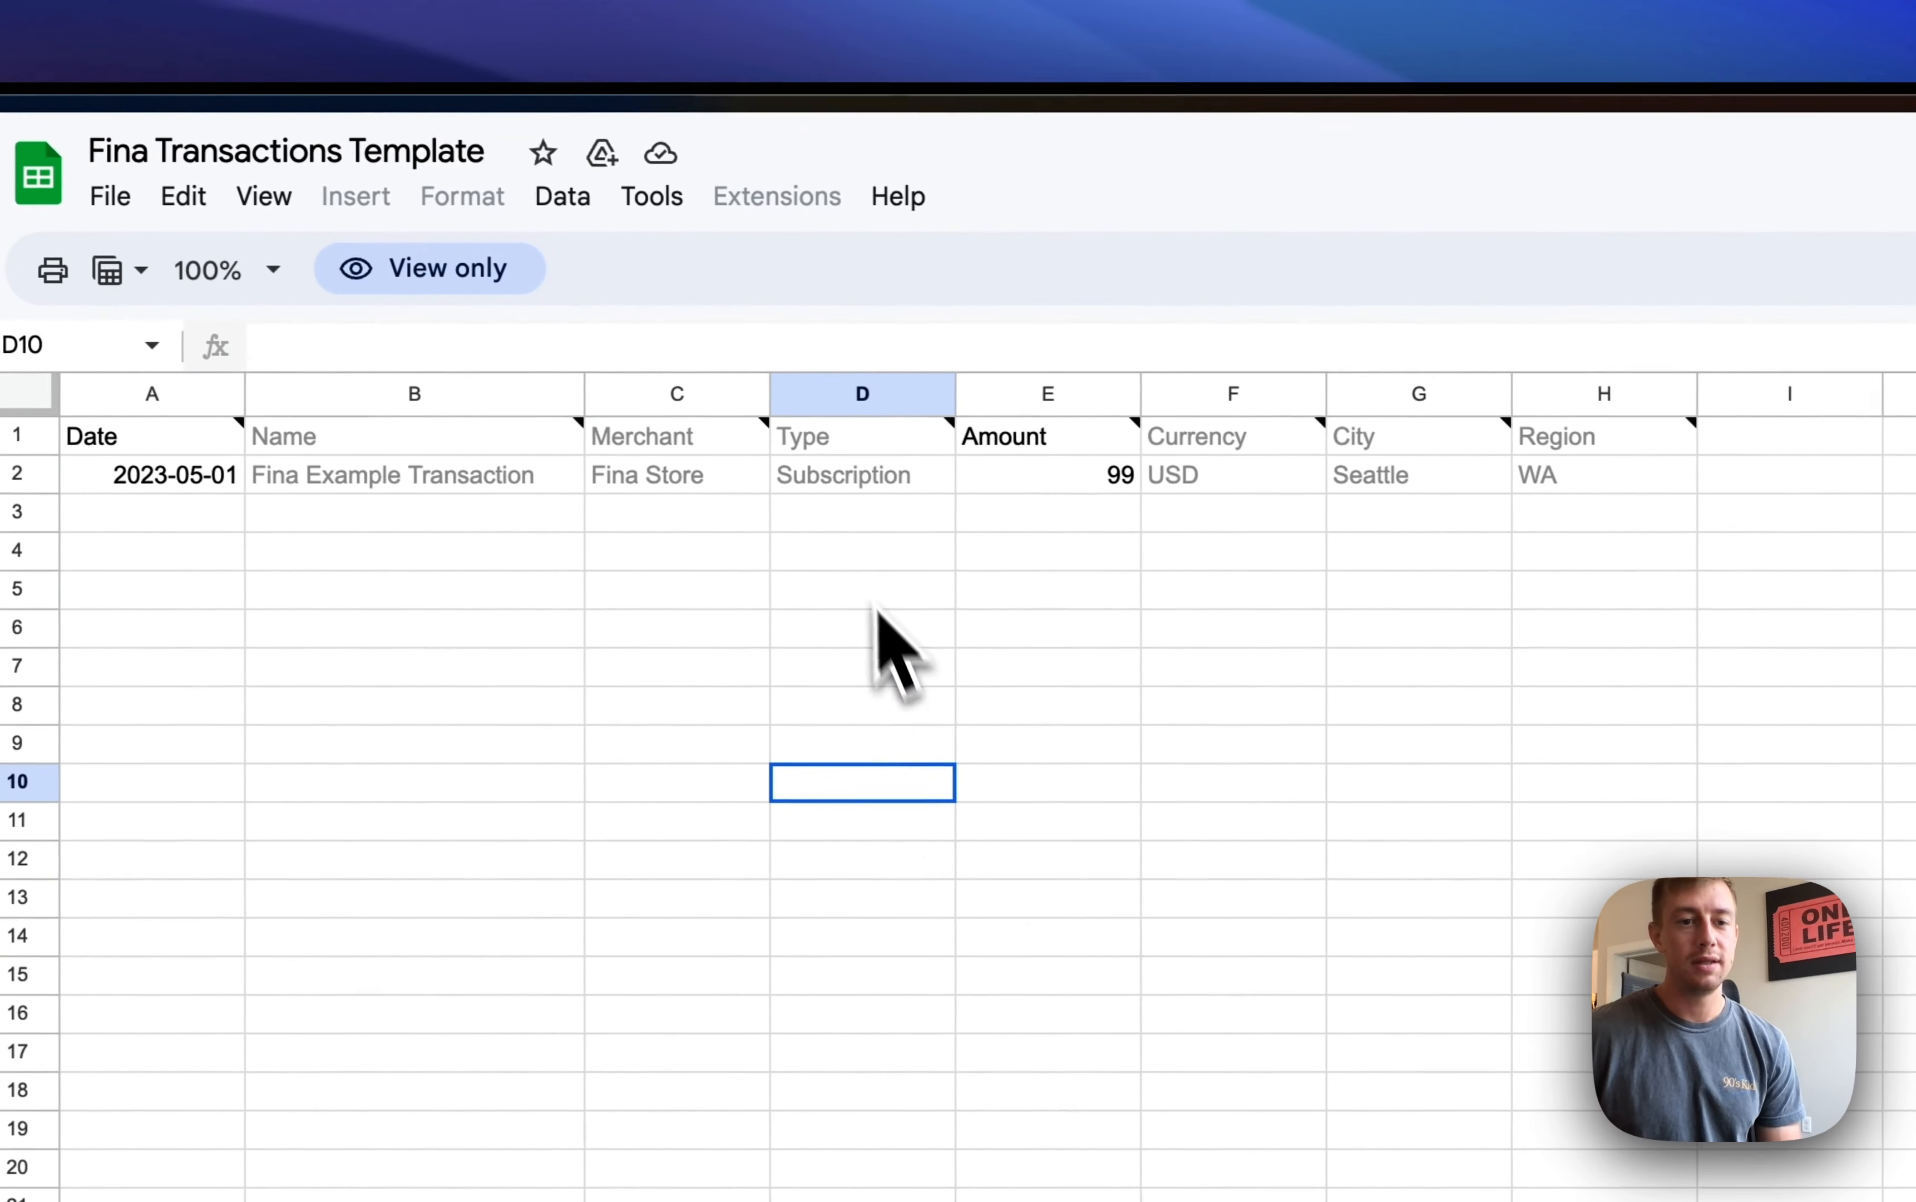
mouse_move(894, 457)
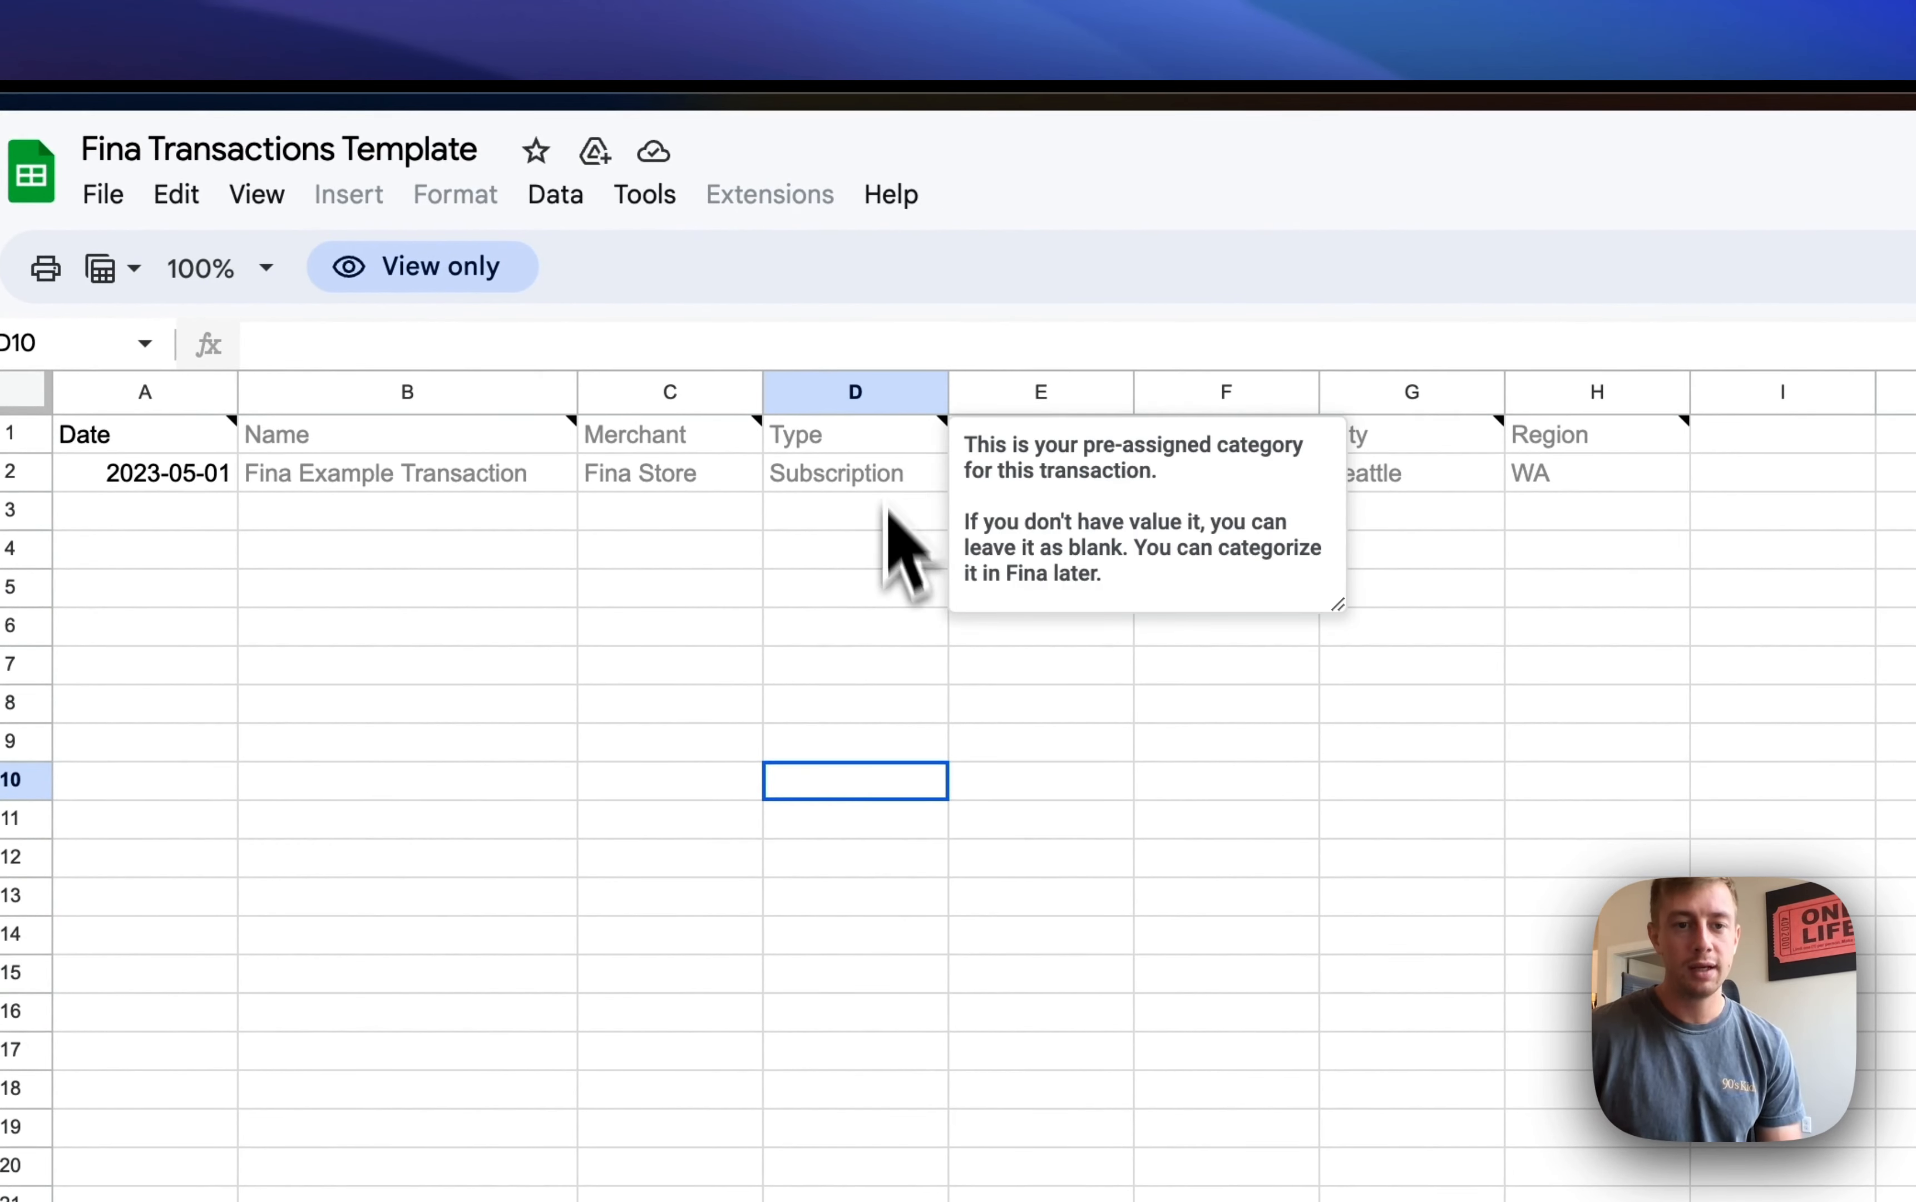
left_click(905, 627)
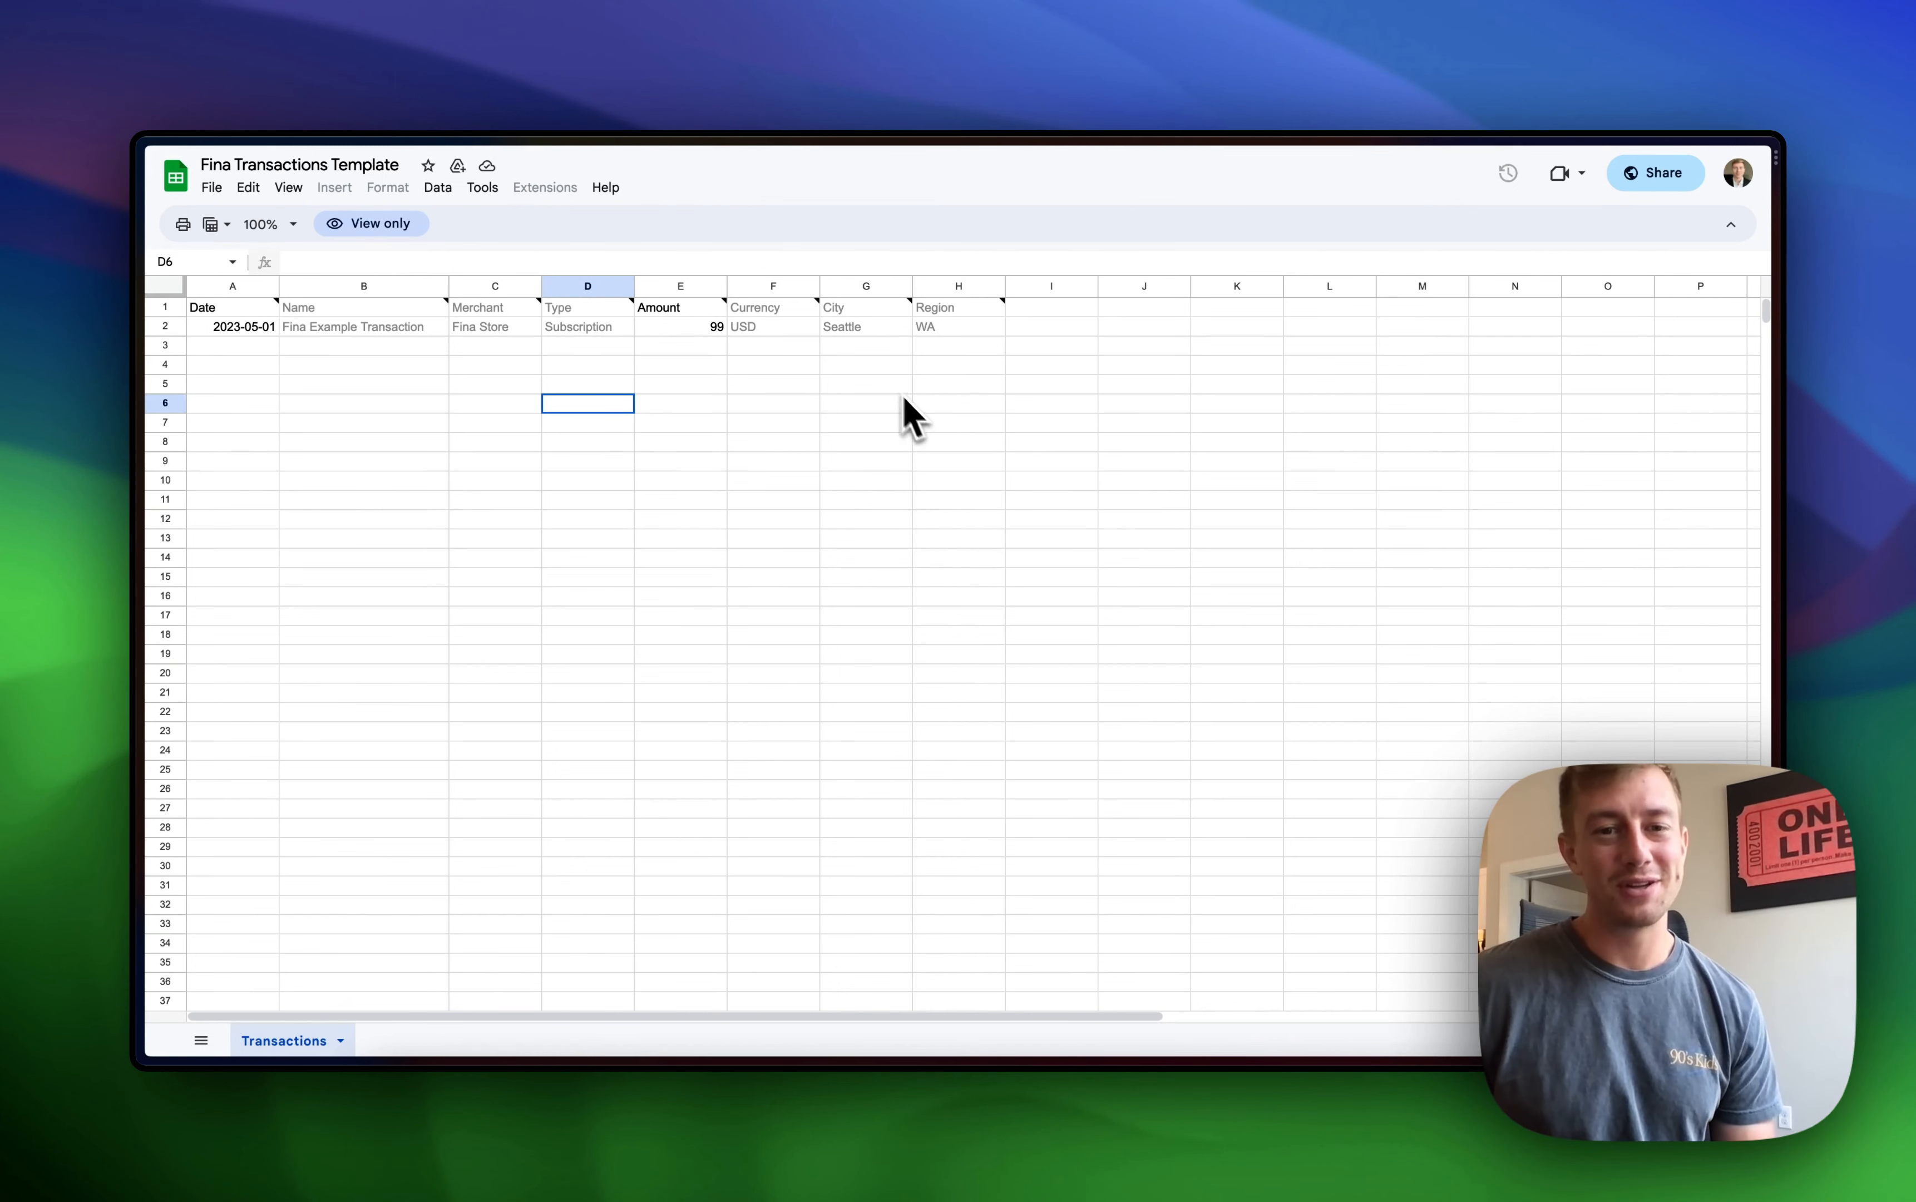
mouse_move(913, 318)
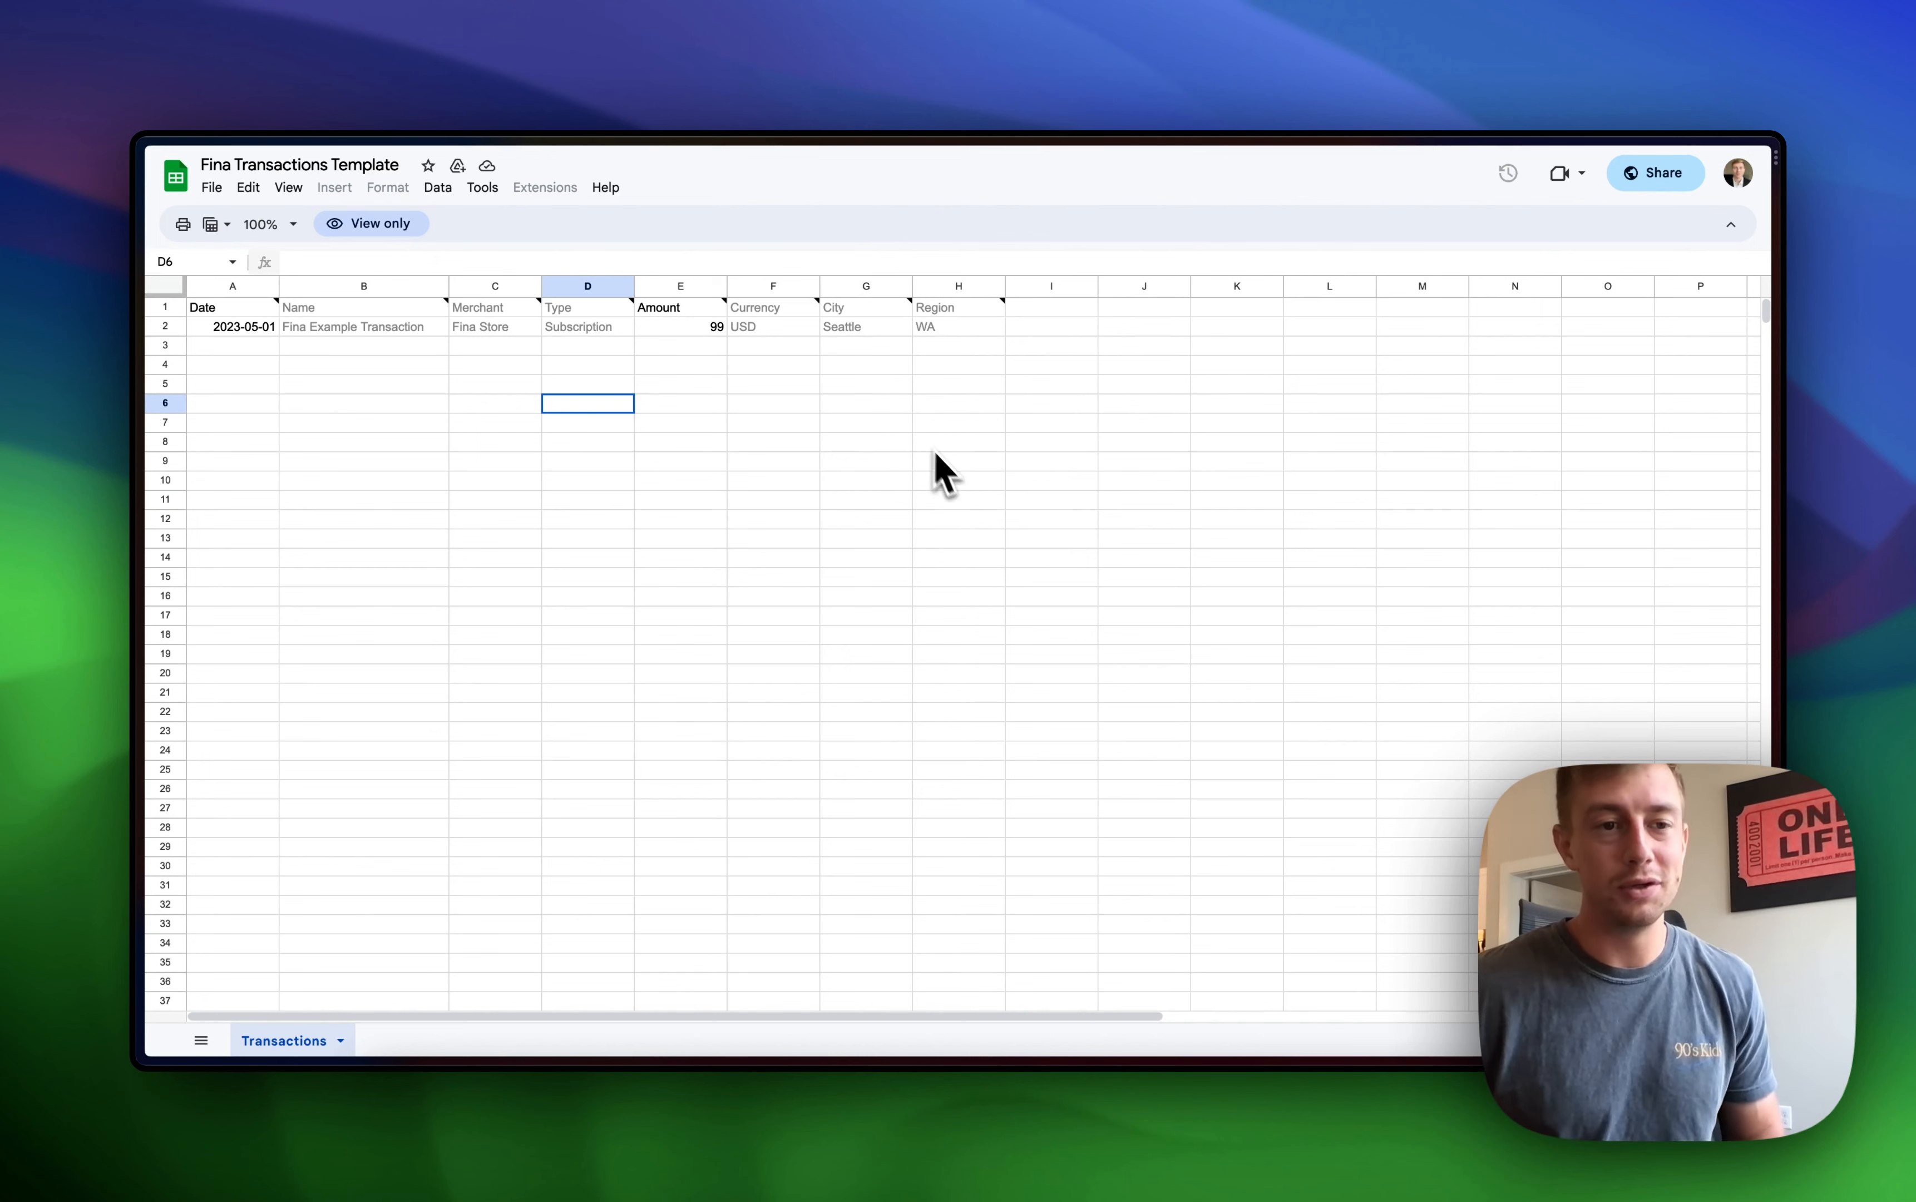
mouse_move(141, 462)
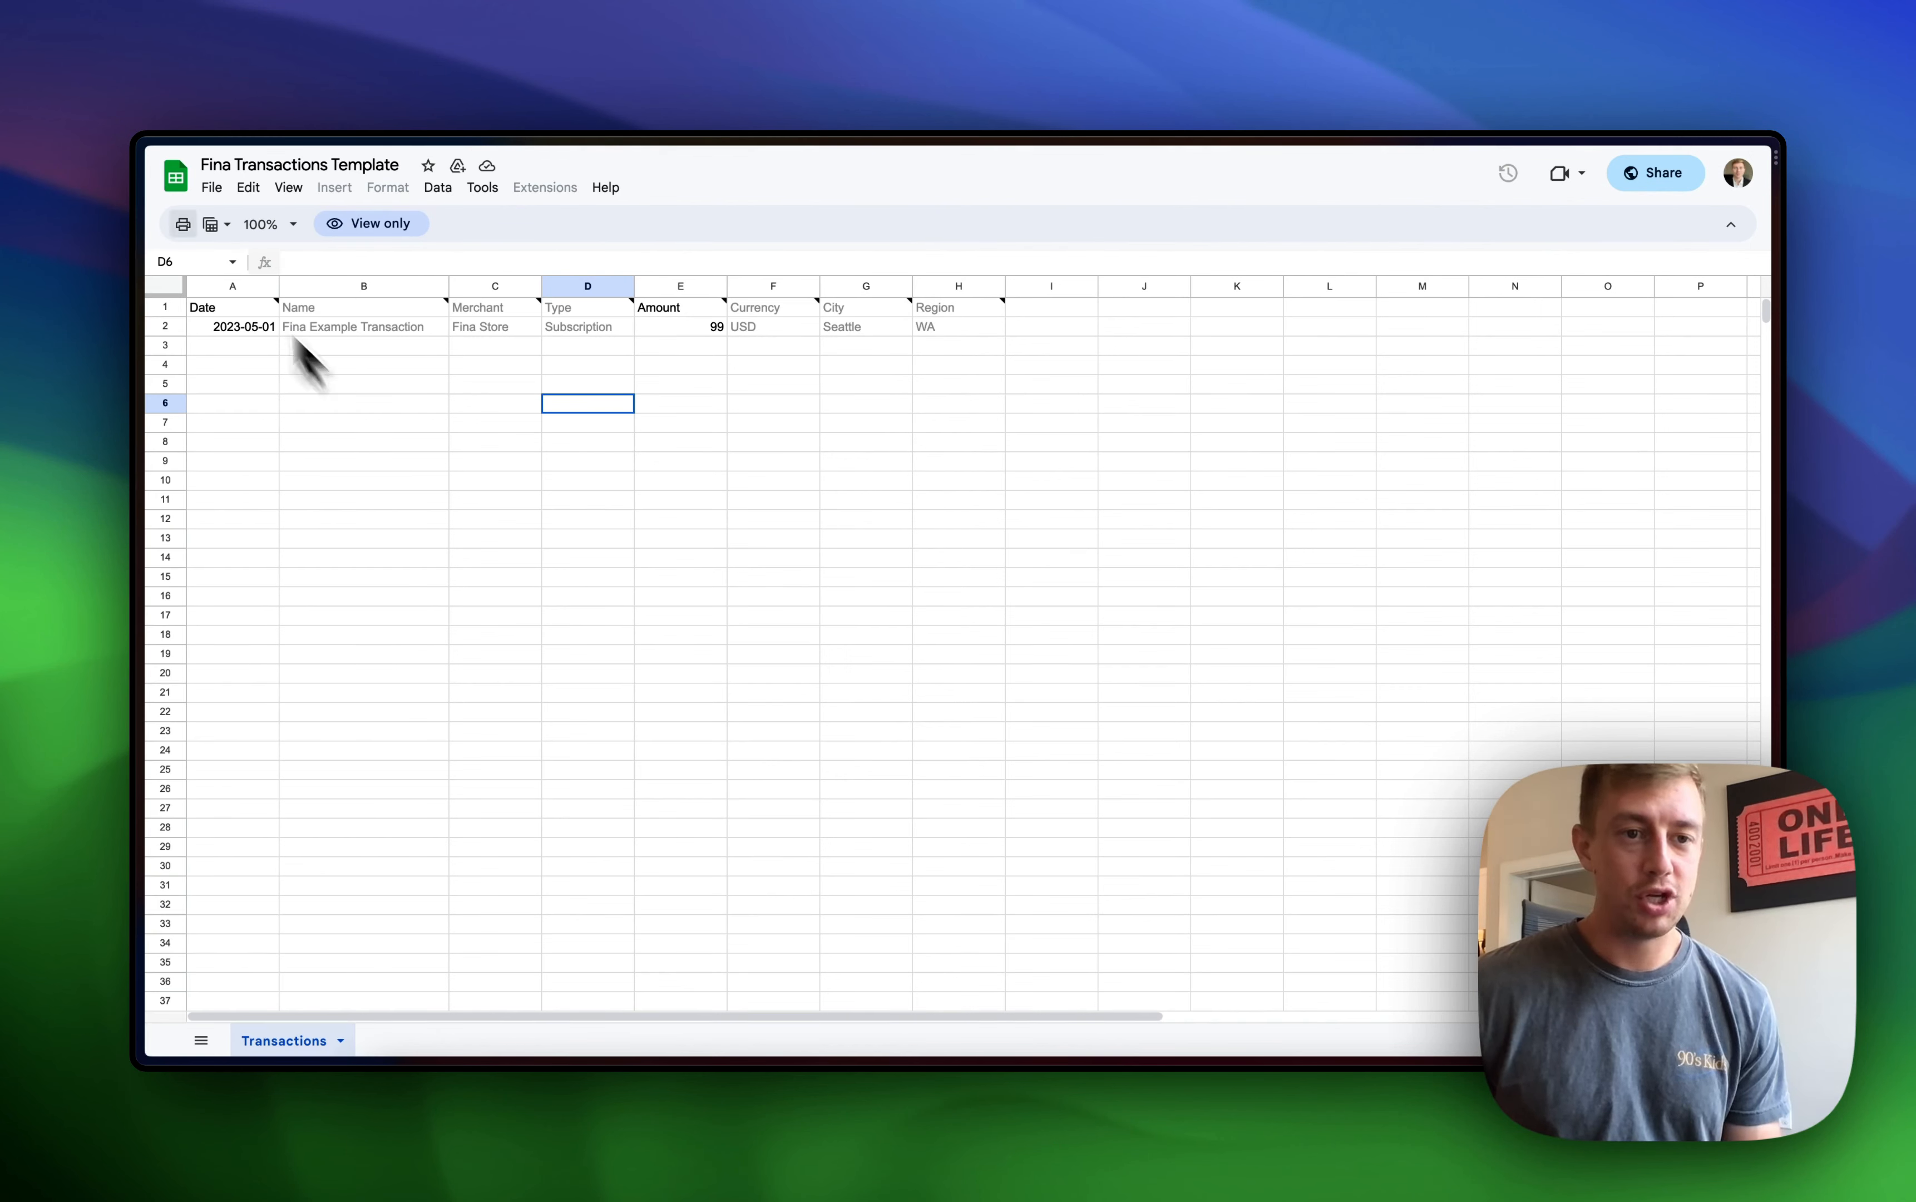
Switch to the Copy of Fina Transactions Template spreadsheet and dismiss the header note covering its sample rows
left_click(212, 187)
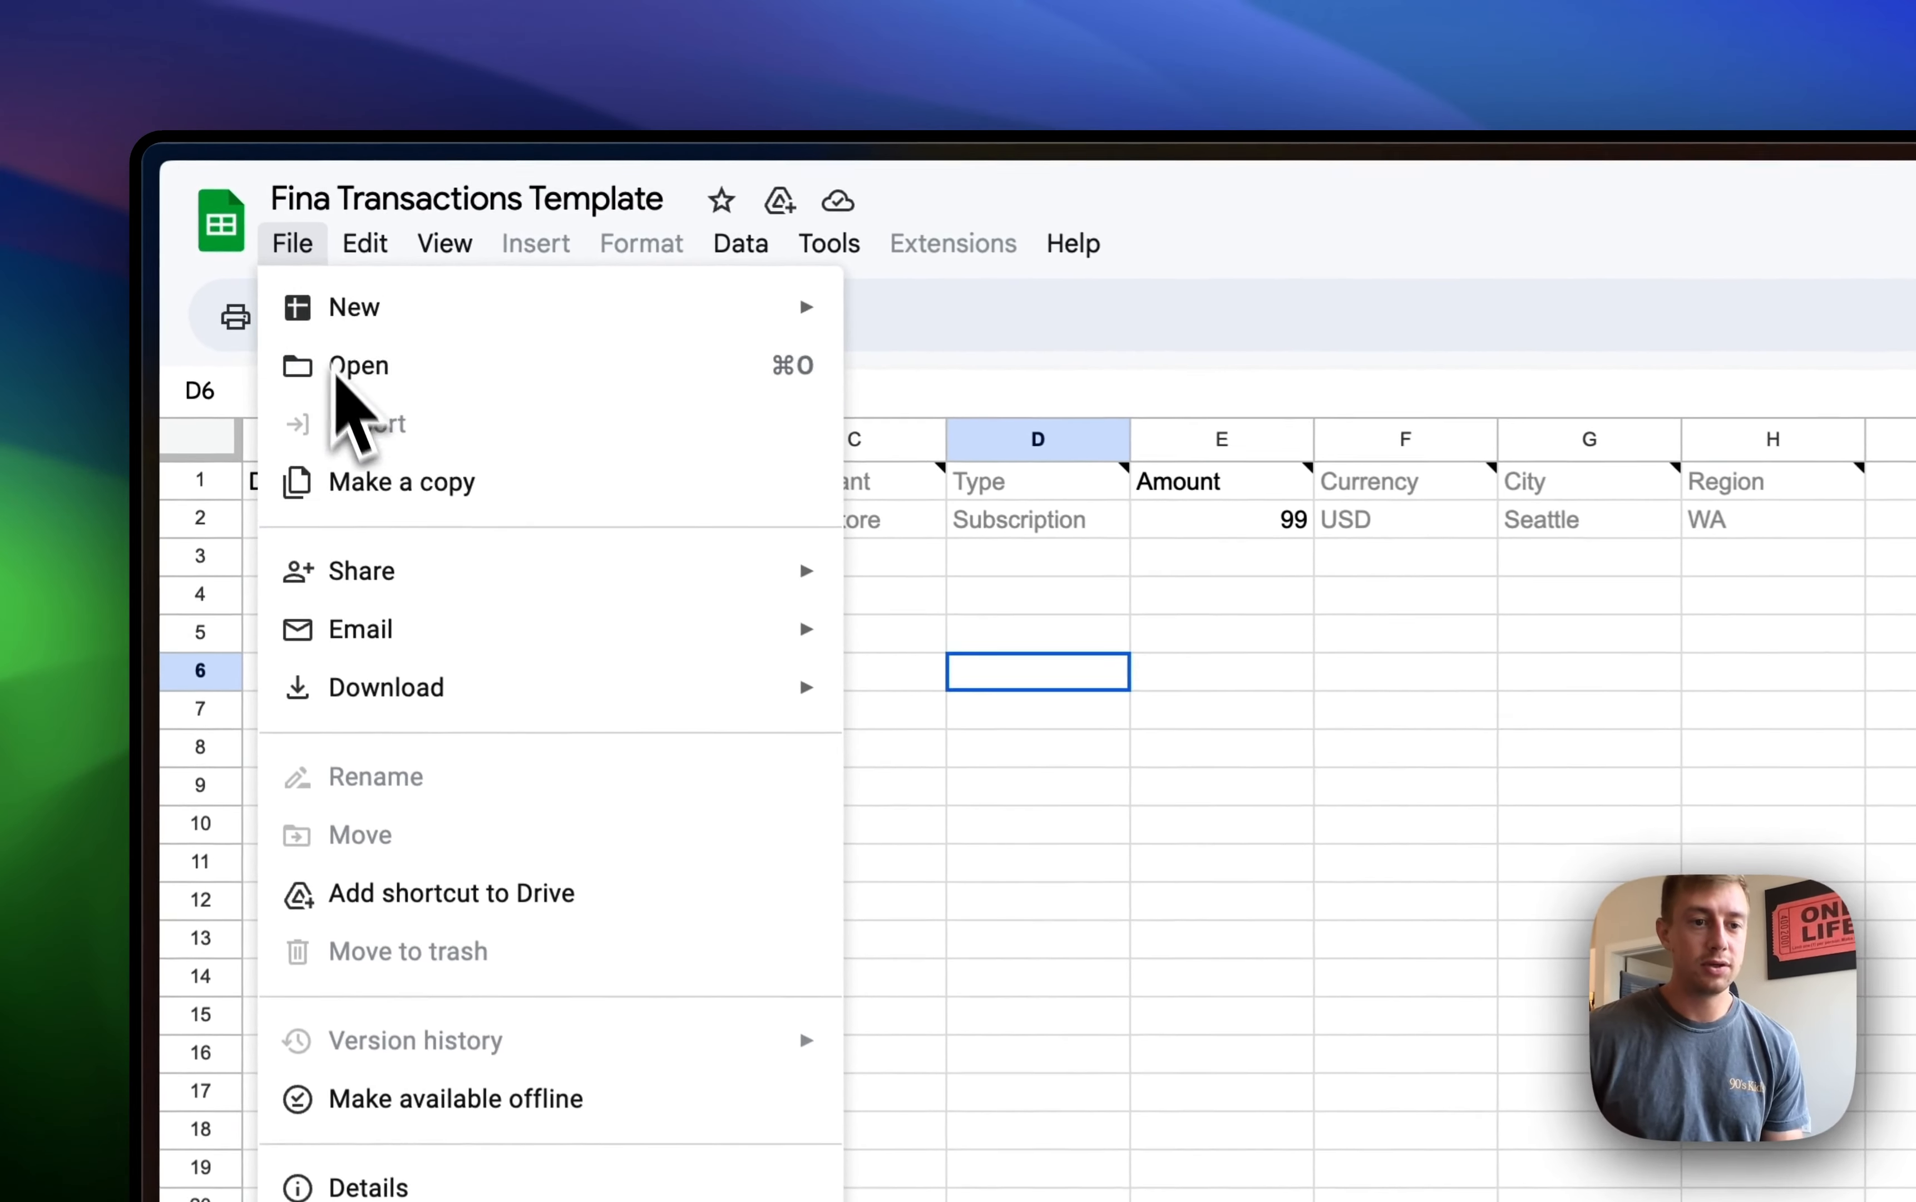
left_click(384, 477)
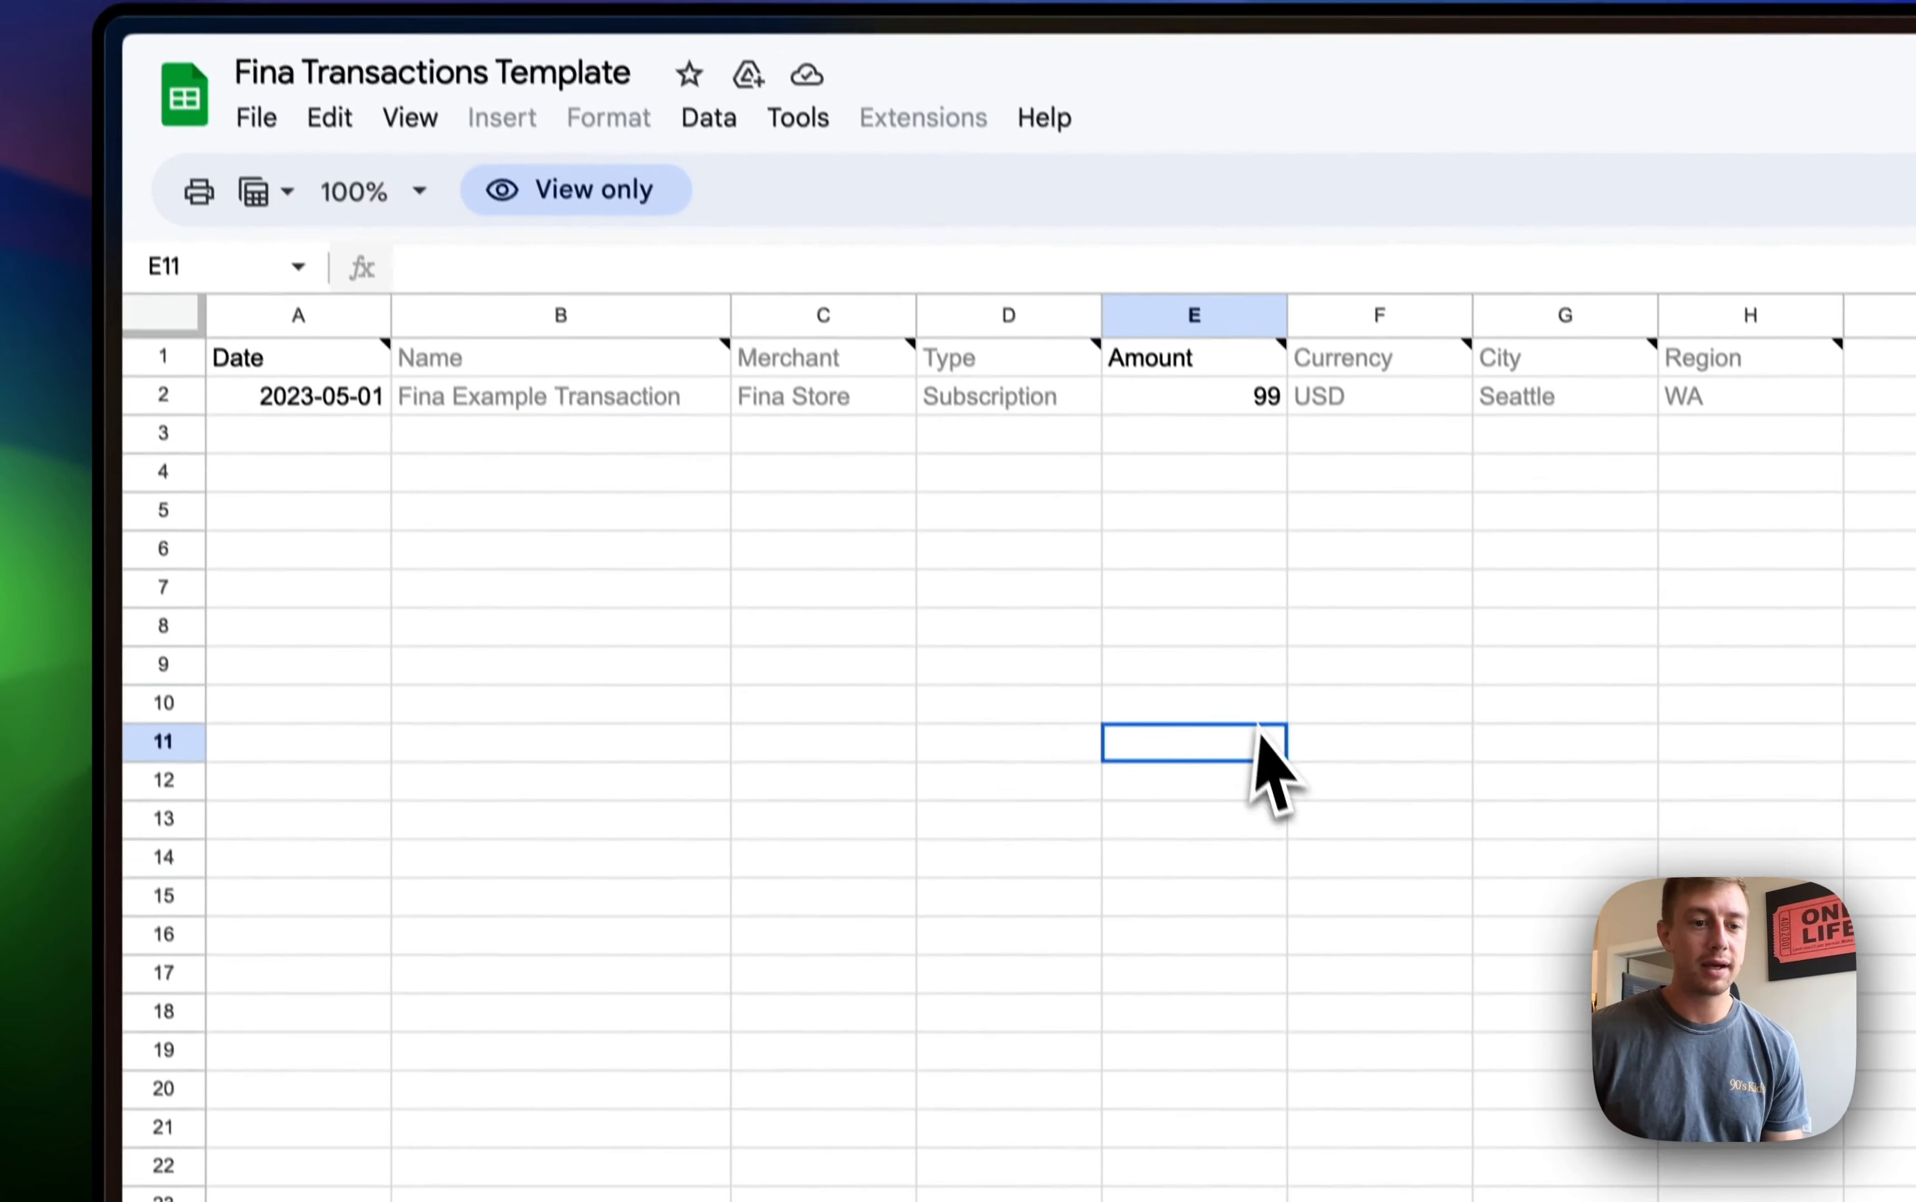
mouse_move(149, 513)
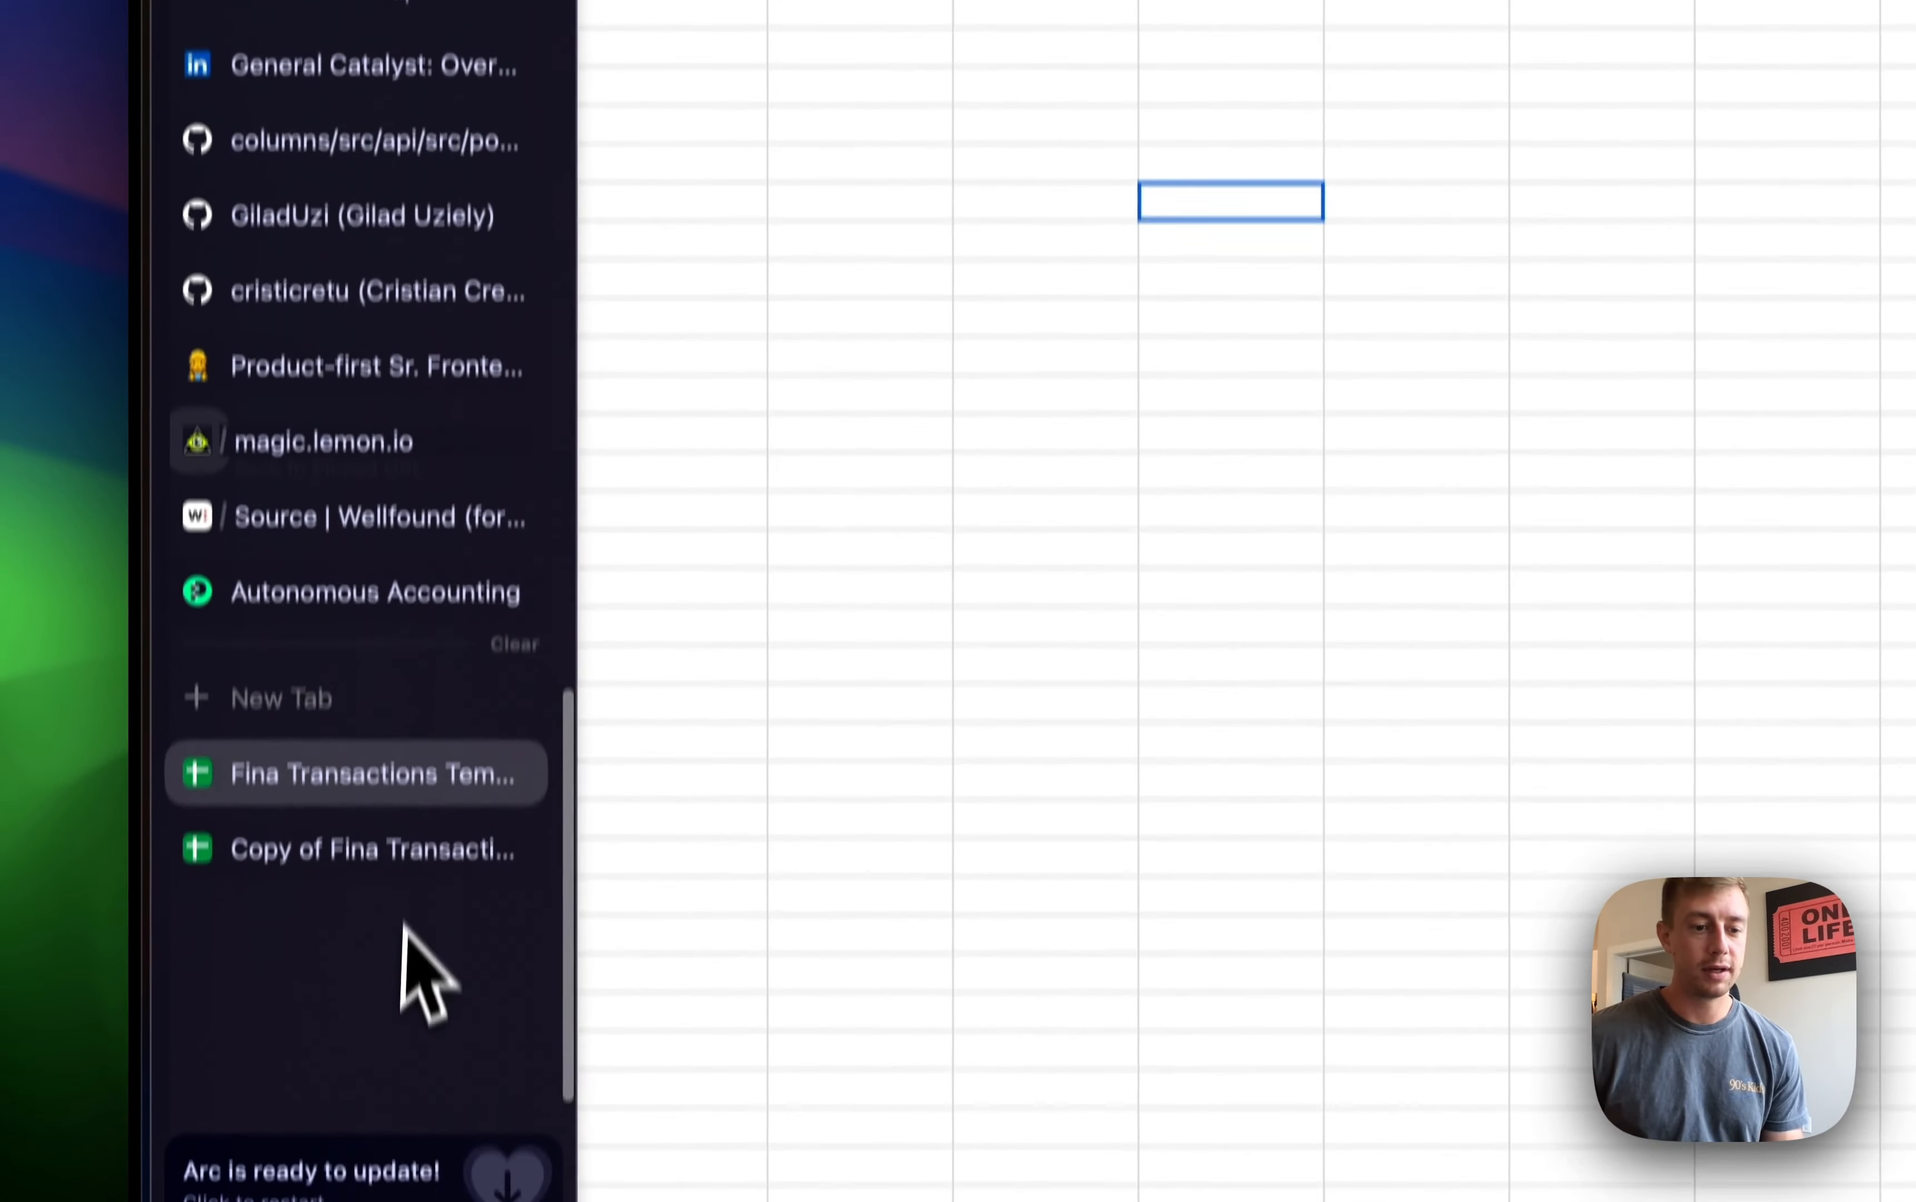
left_click(358, 847)
left_click(599, 514)
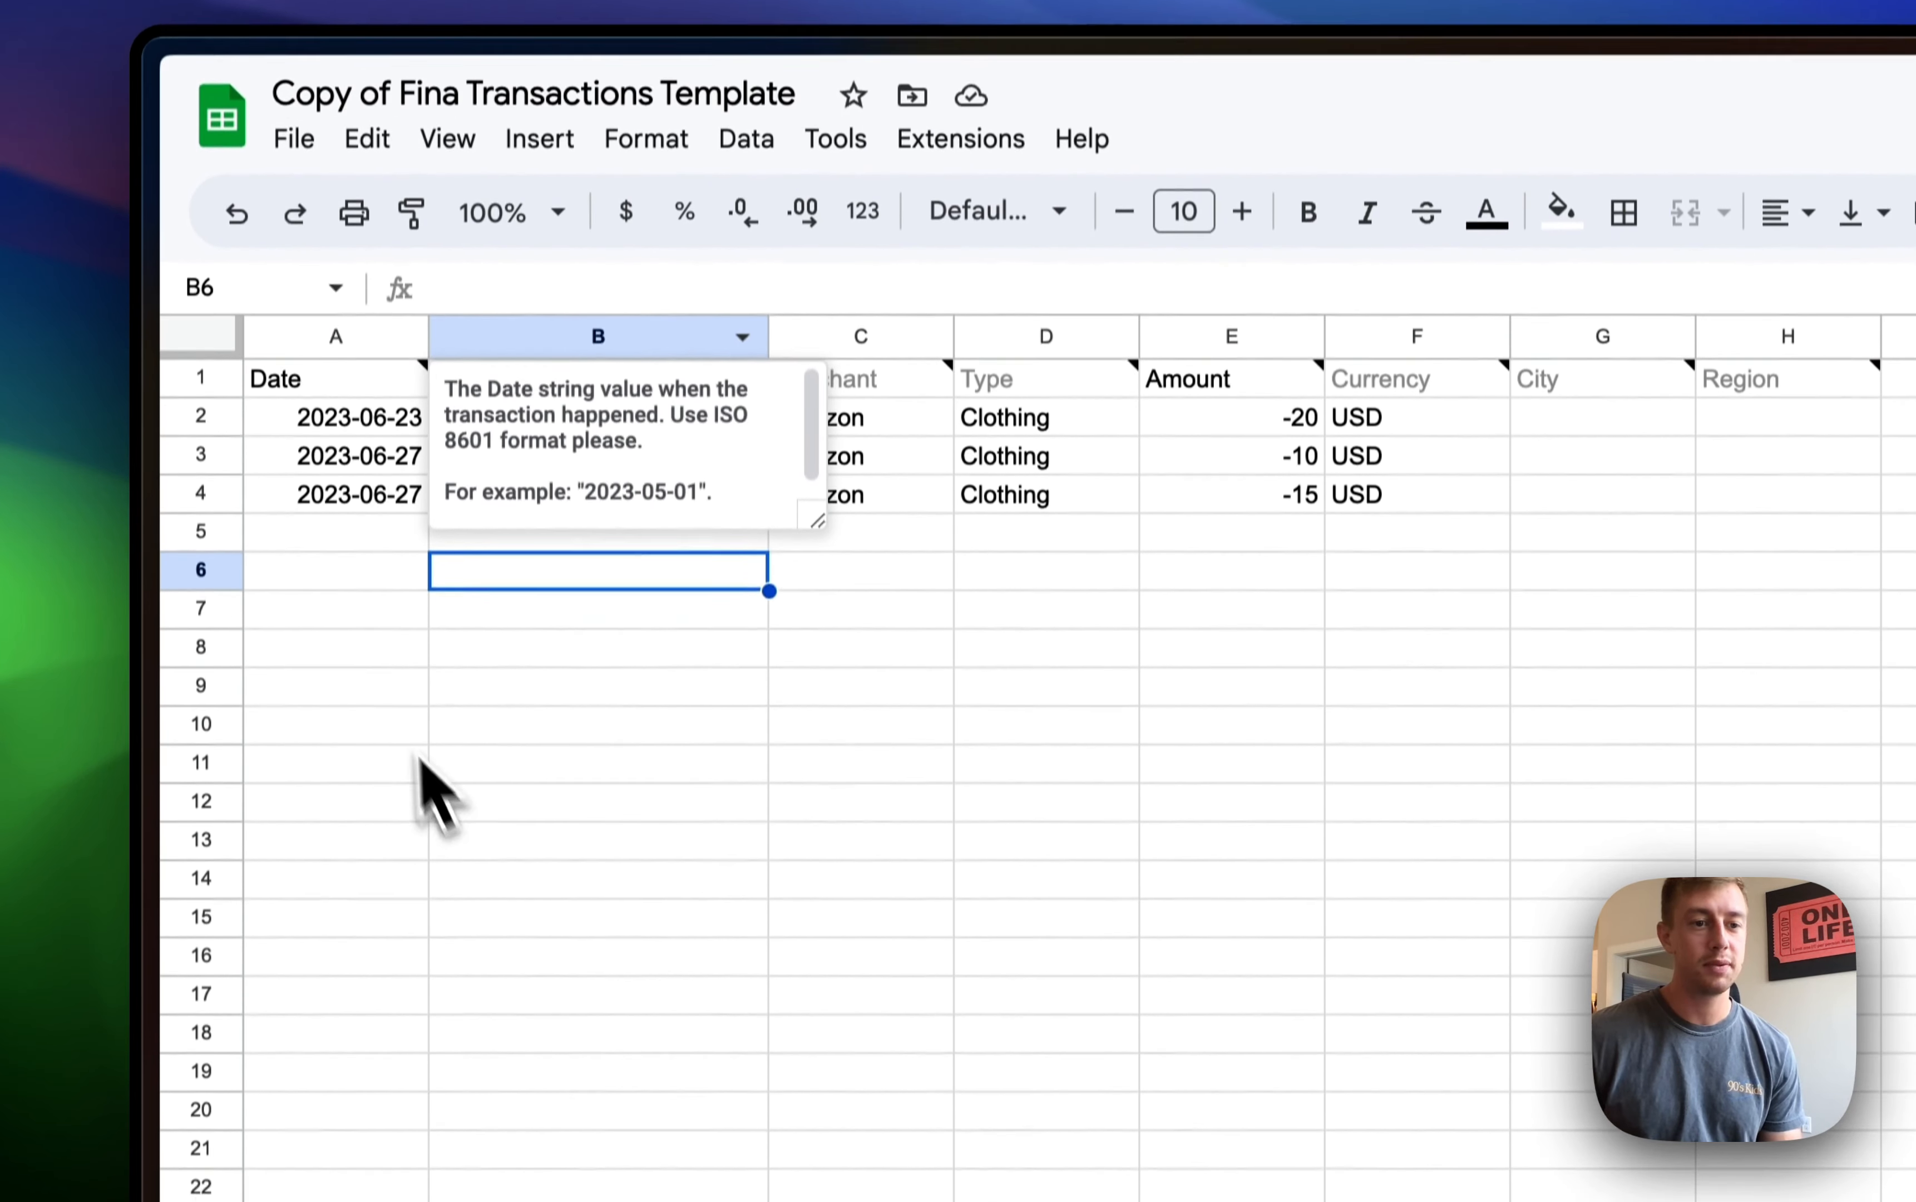
left_click(381, 751)
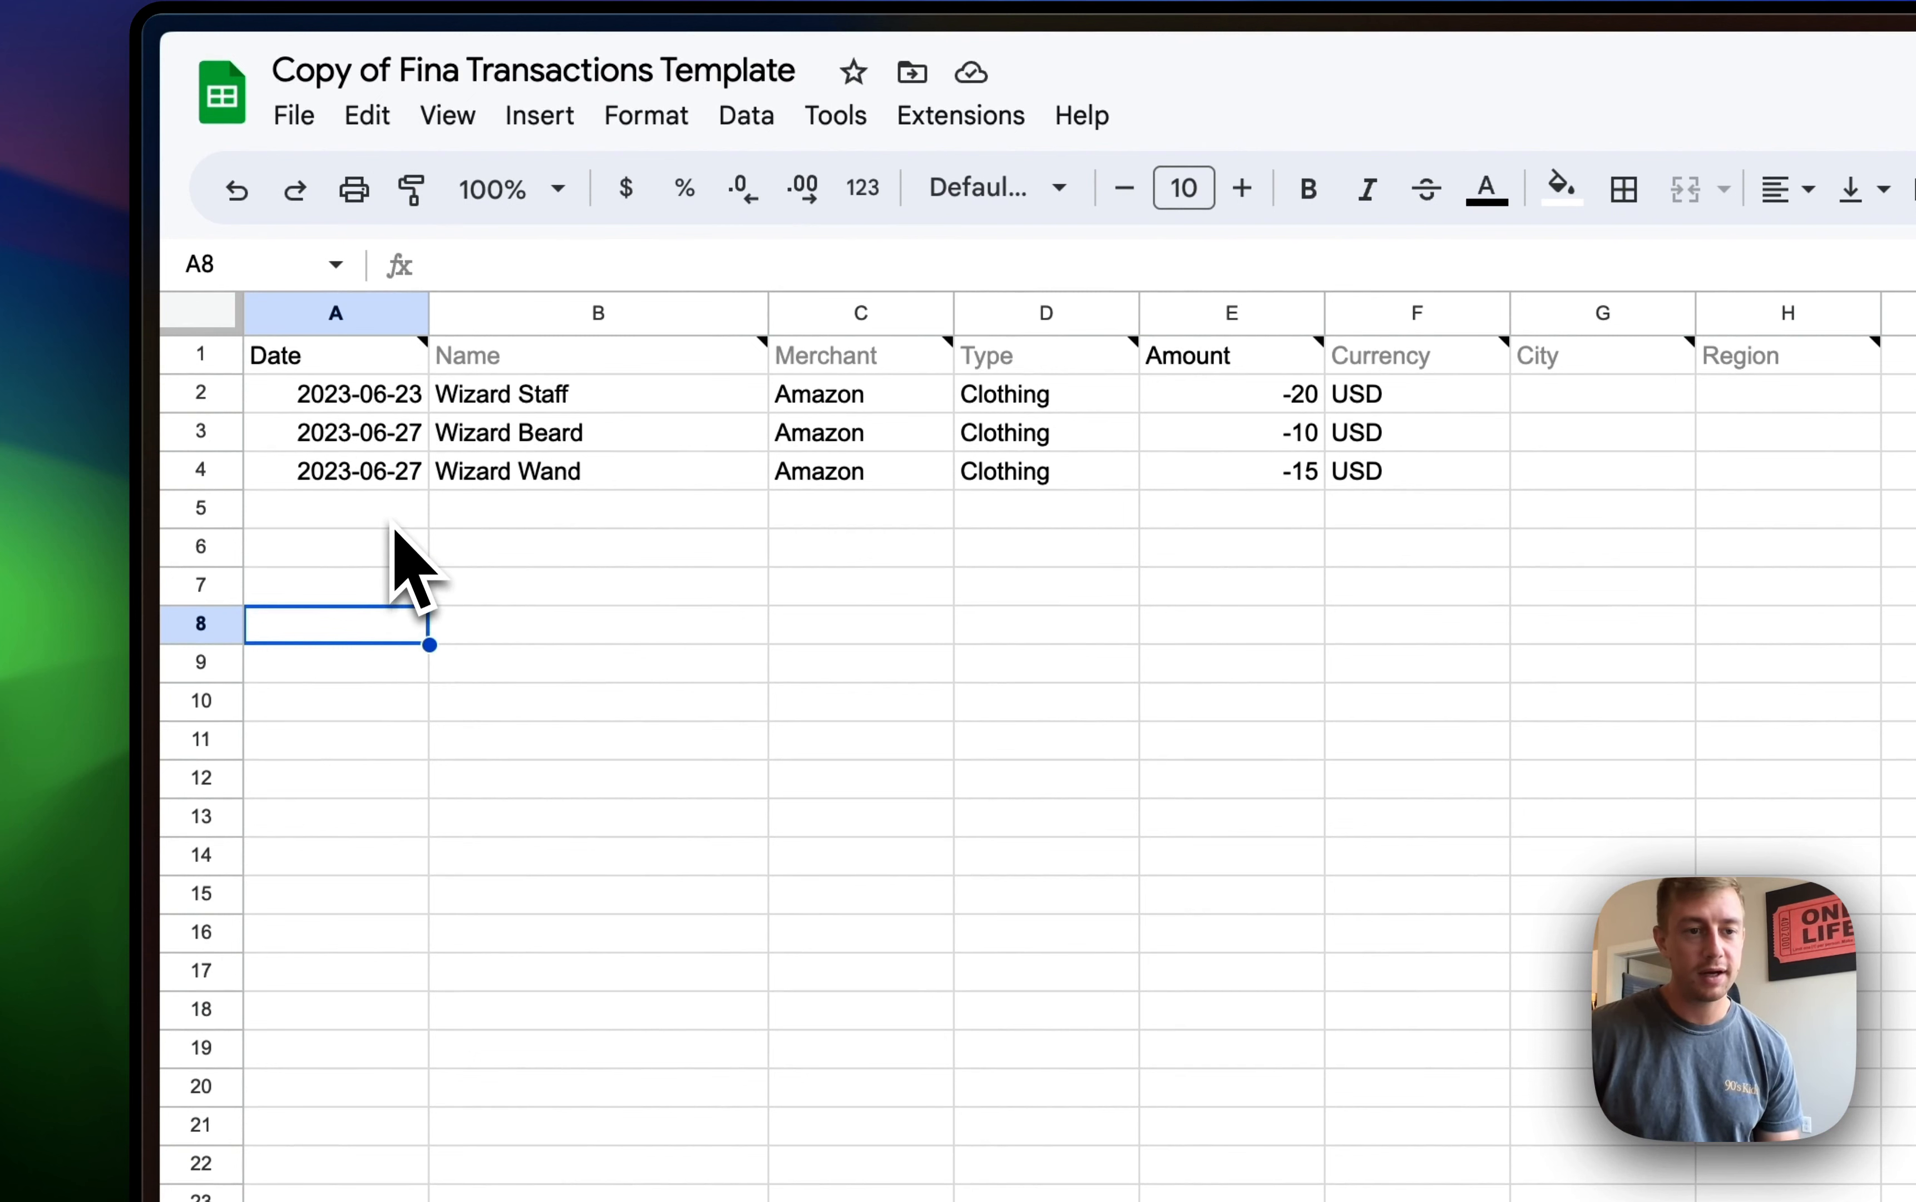
Examine the Wizard Staff row's date picker and Amazon merchant cell, leaving the sample transactions unedited
double_click(337, 401)
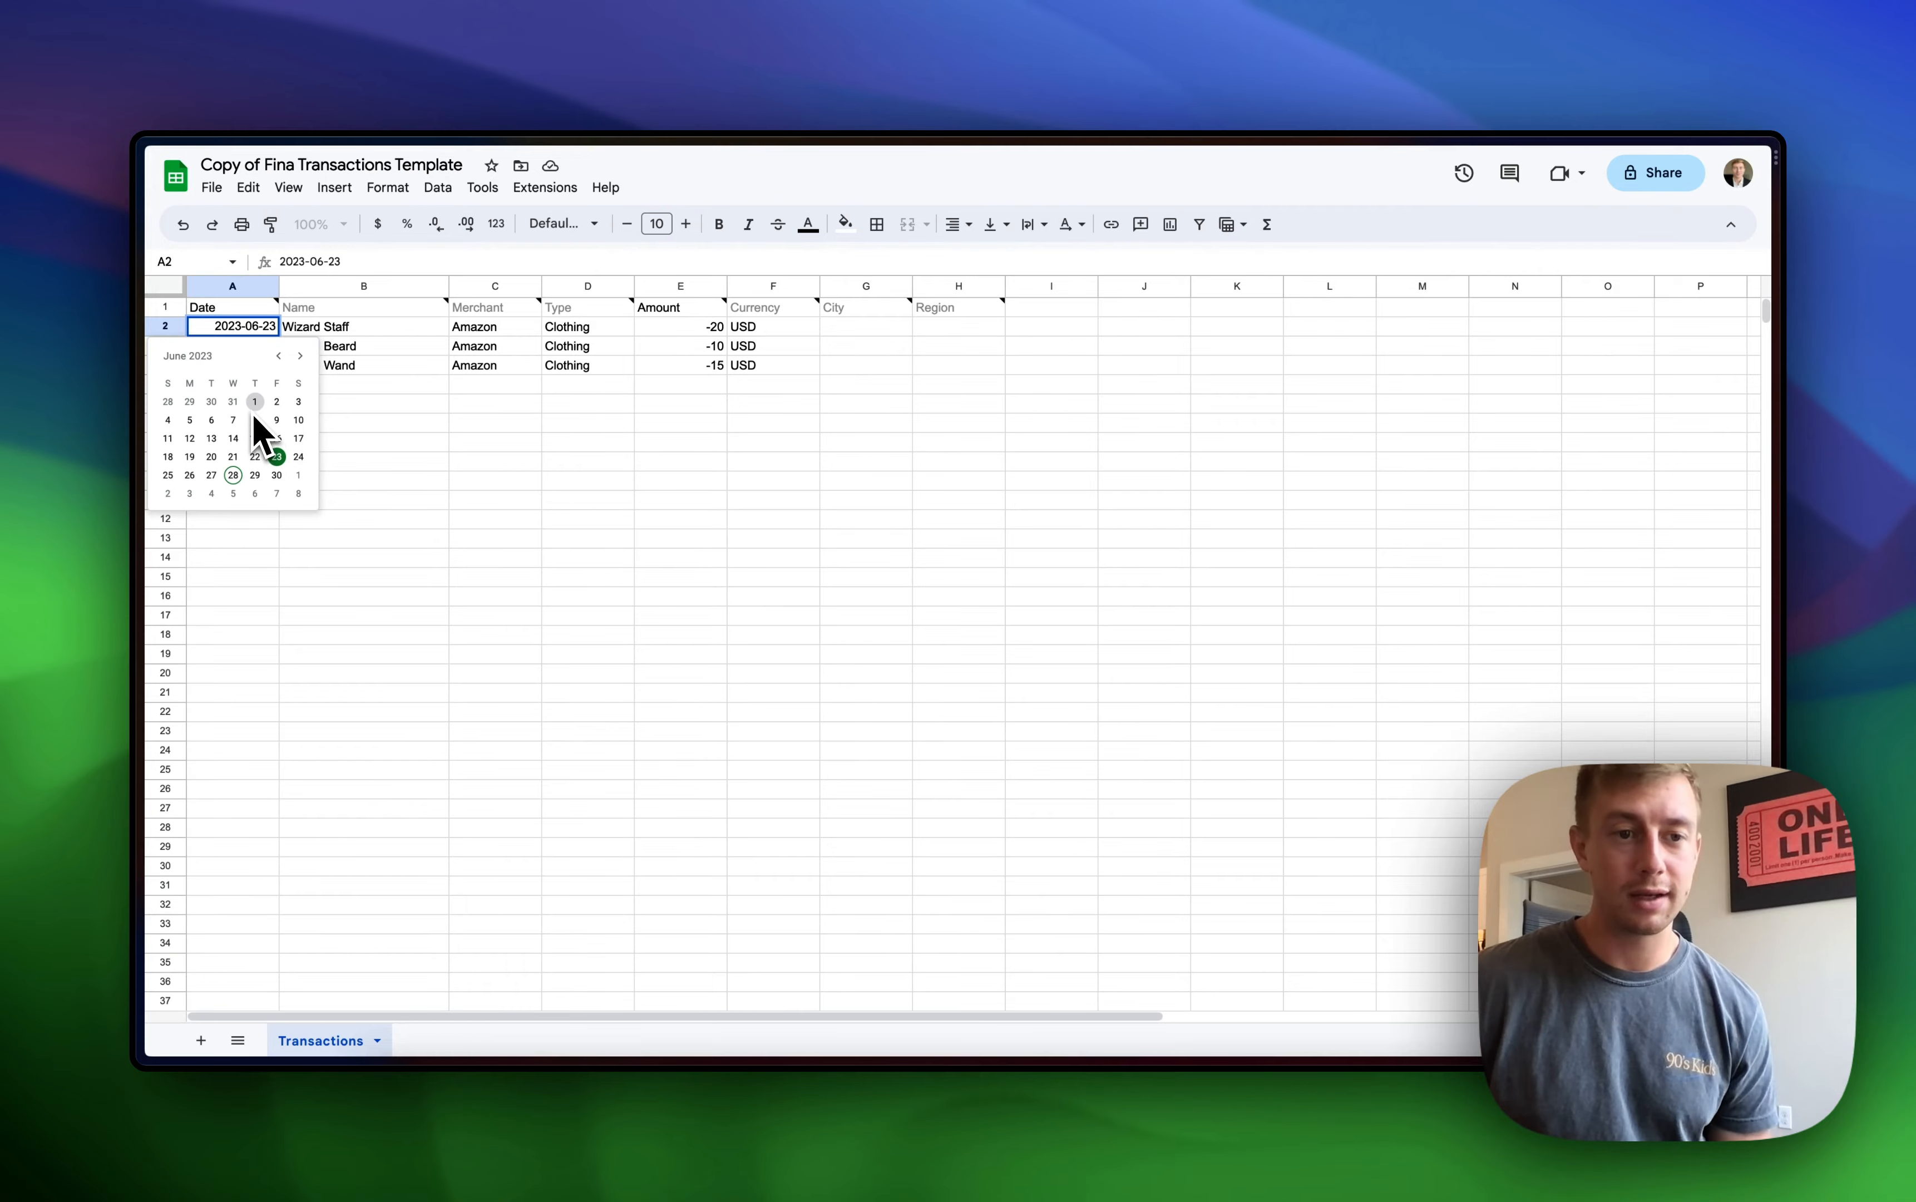
left_click(566, 502)
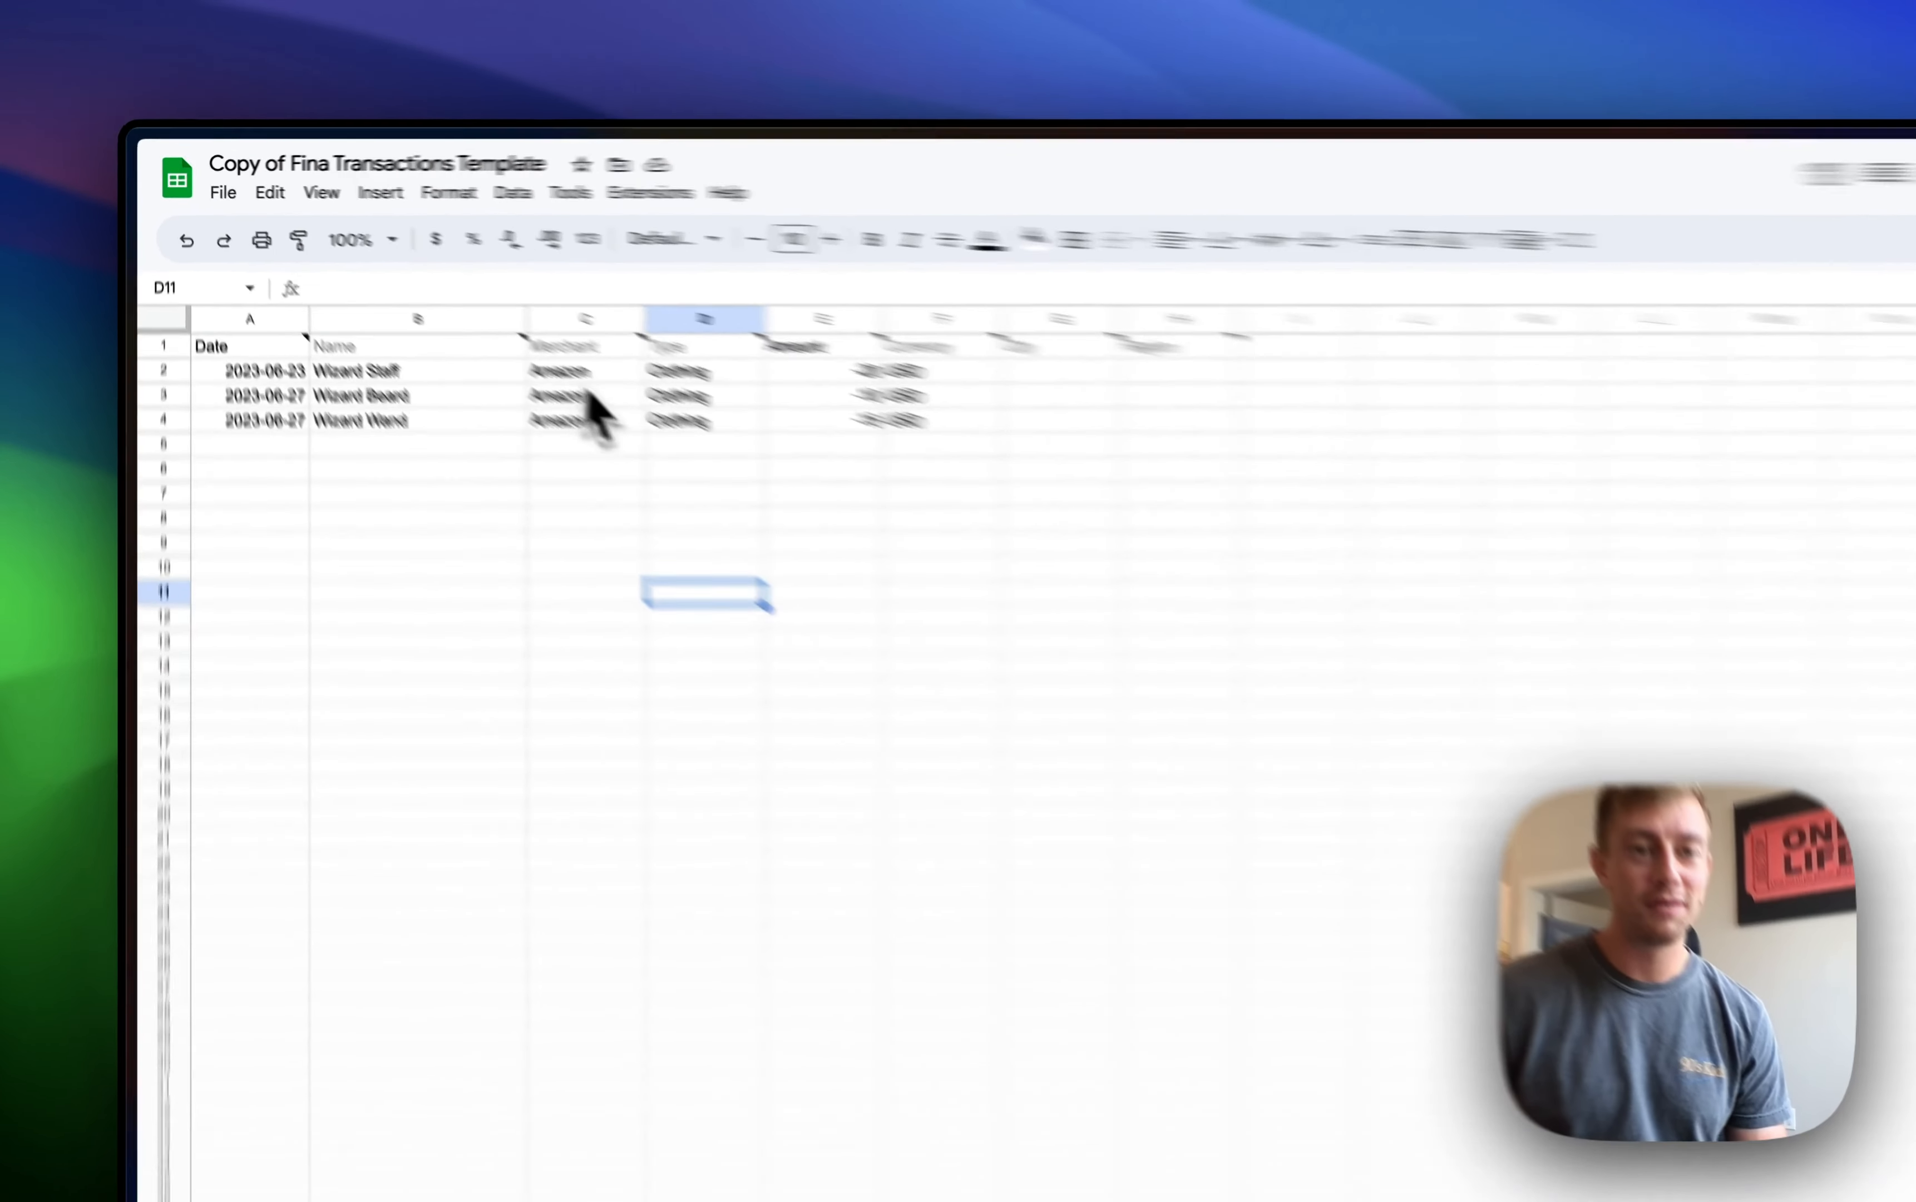
left_click(489, 328)
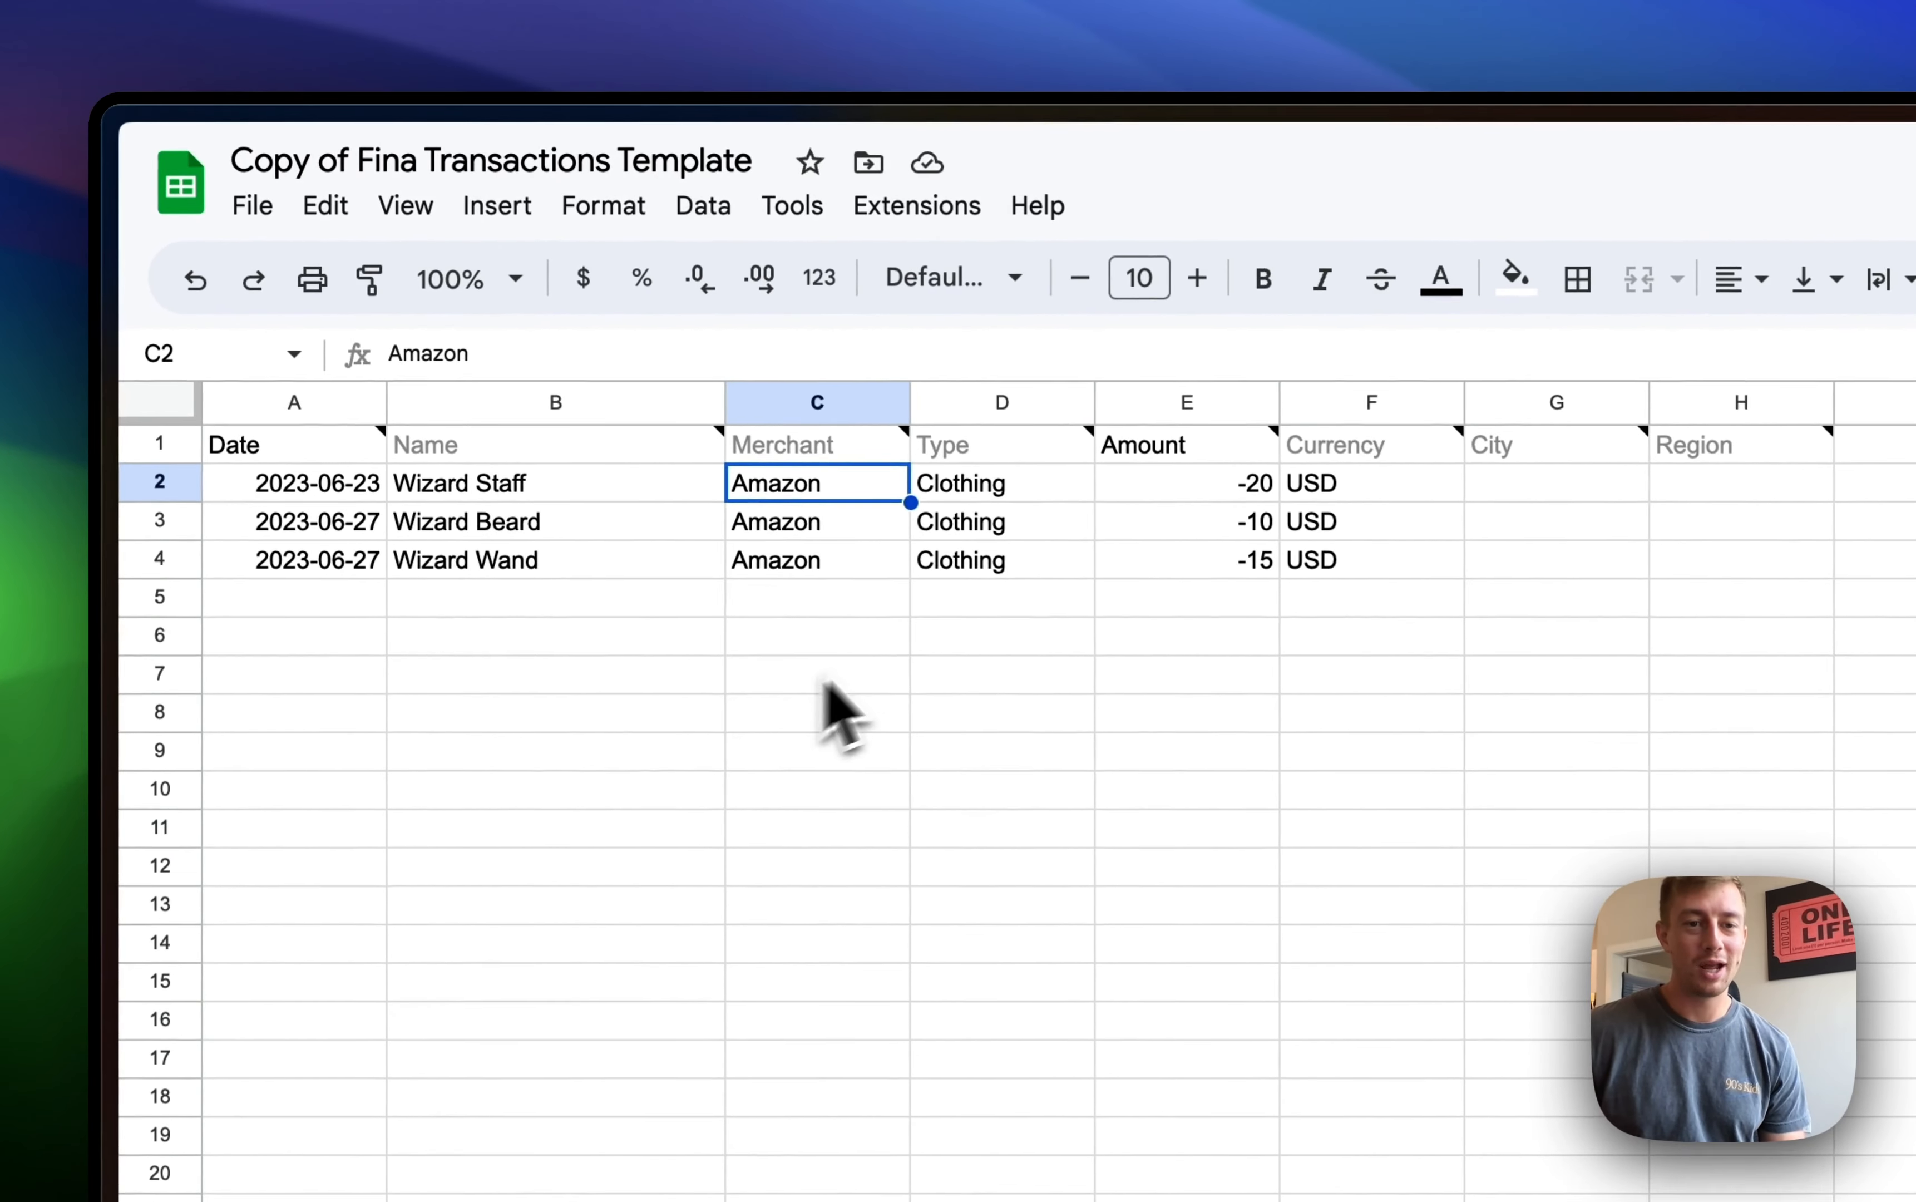
left_click(512, 404)
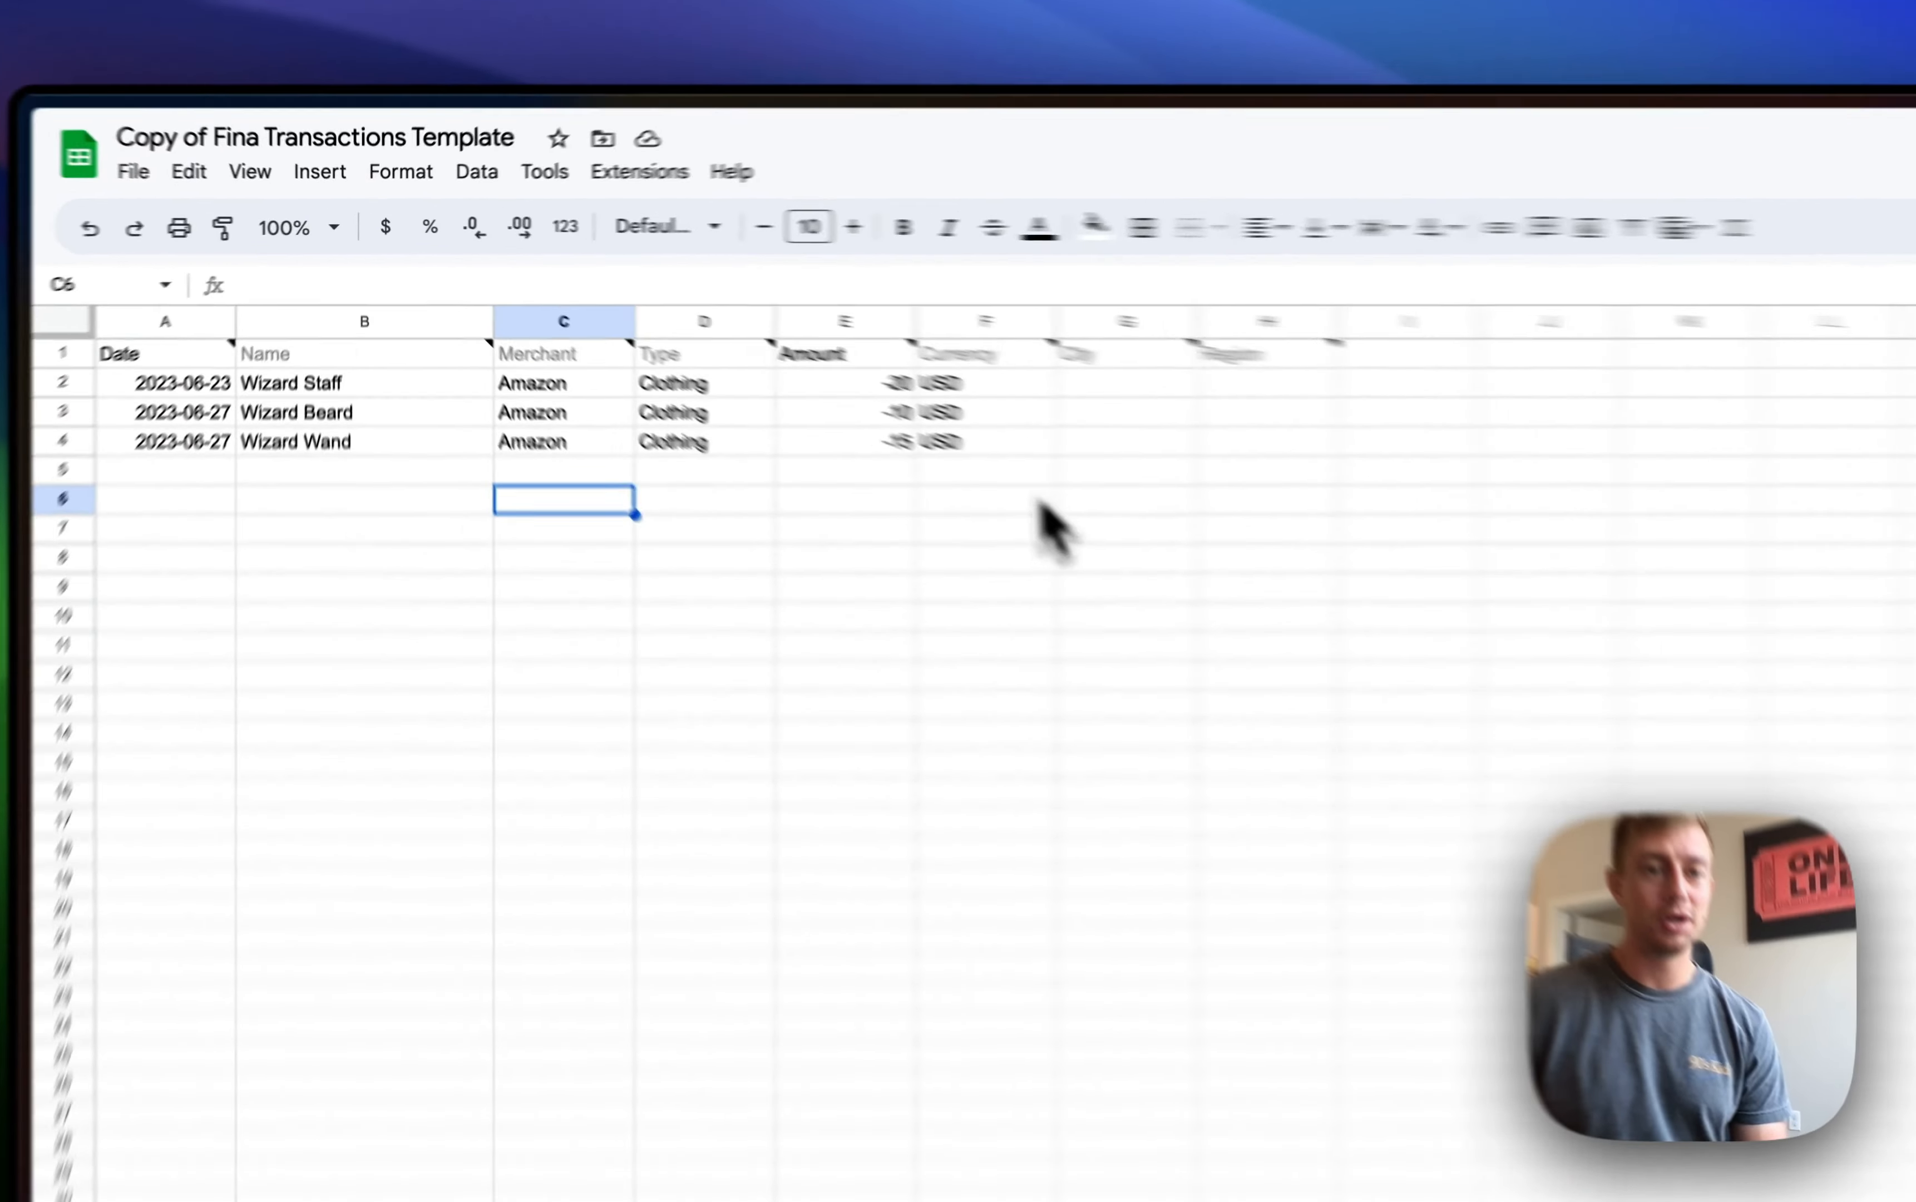
left_click(773, 460)
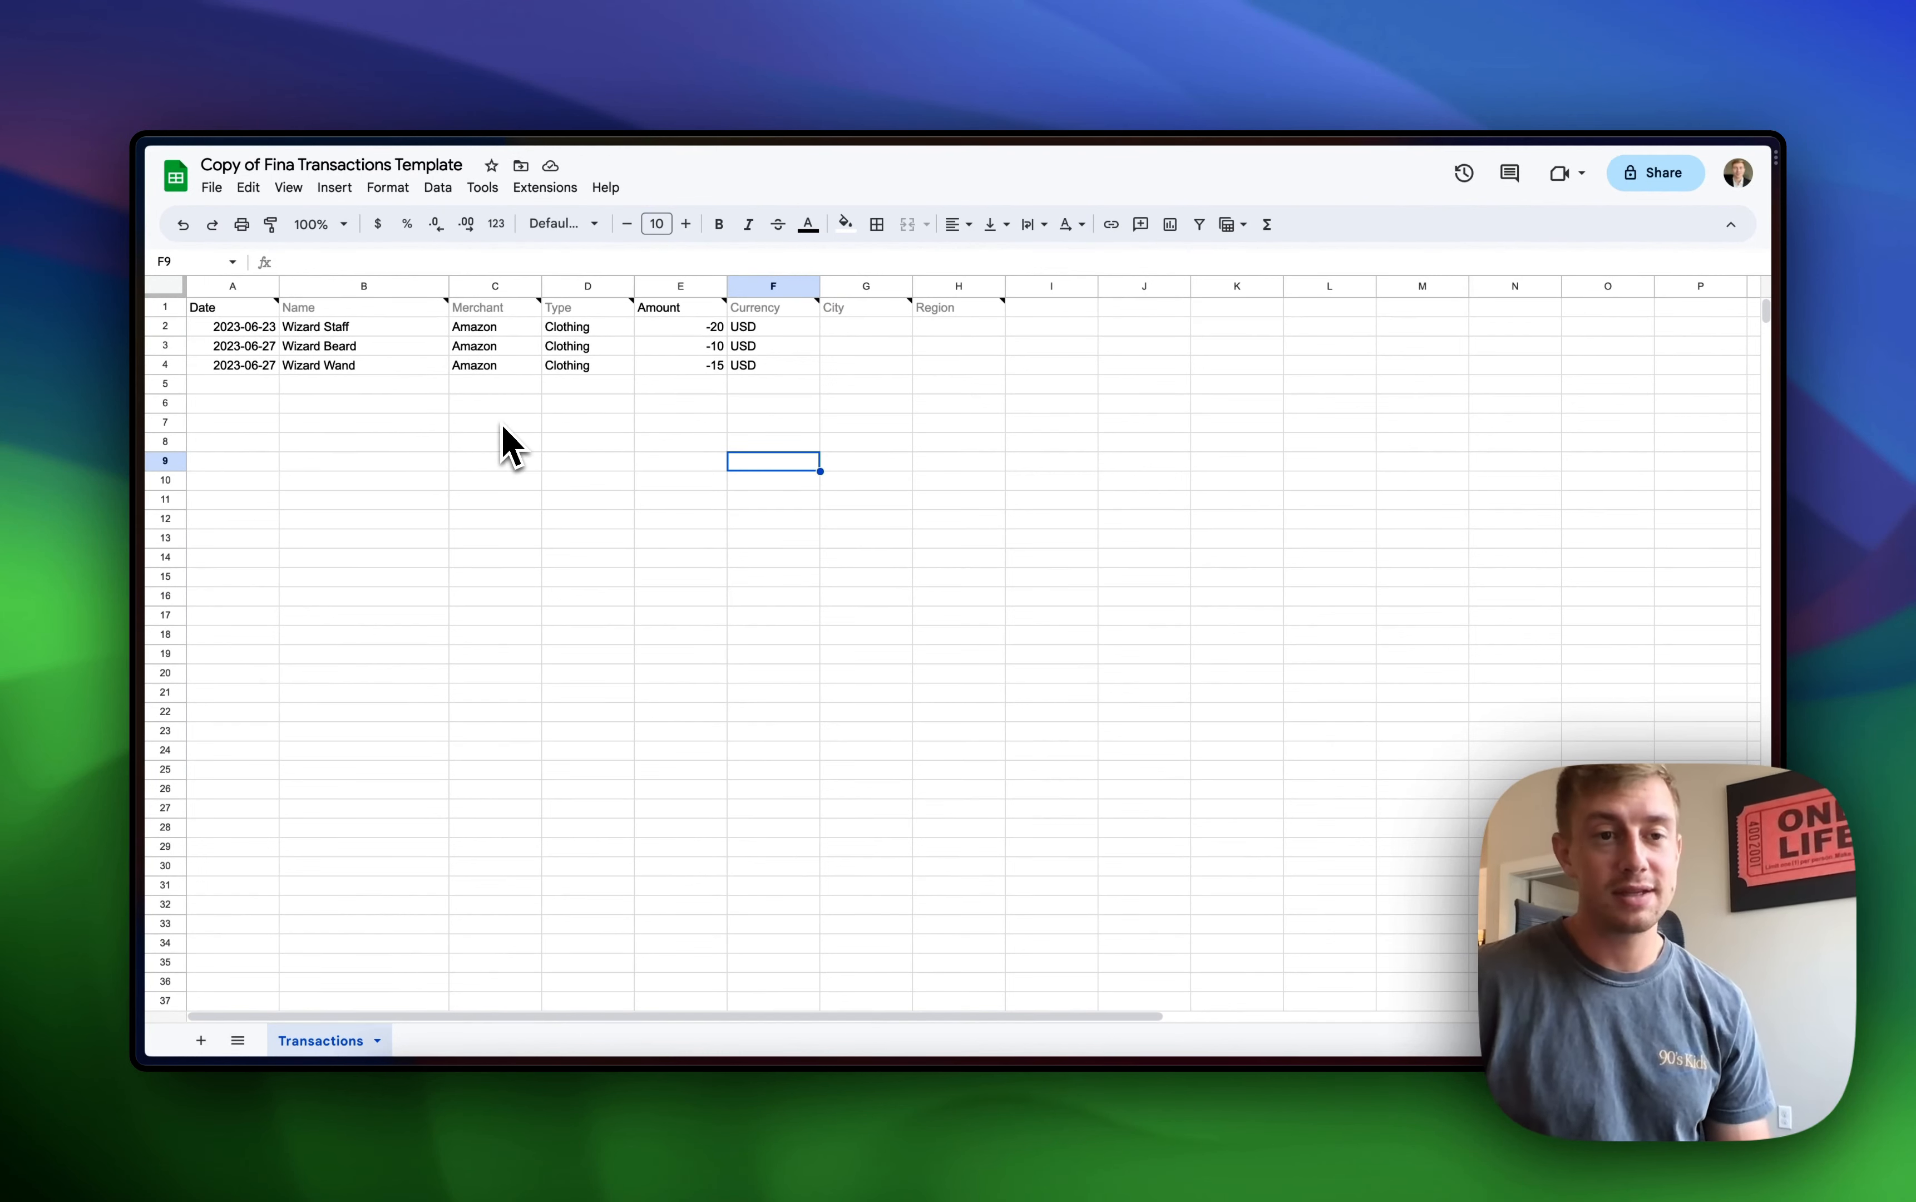
Highlight the spreadsheet ID in the URL of Copy of Fina Transactions Template and close the address field without changing the page
mouse_move(146, 280)
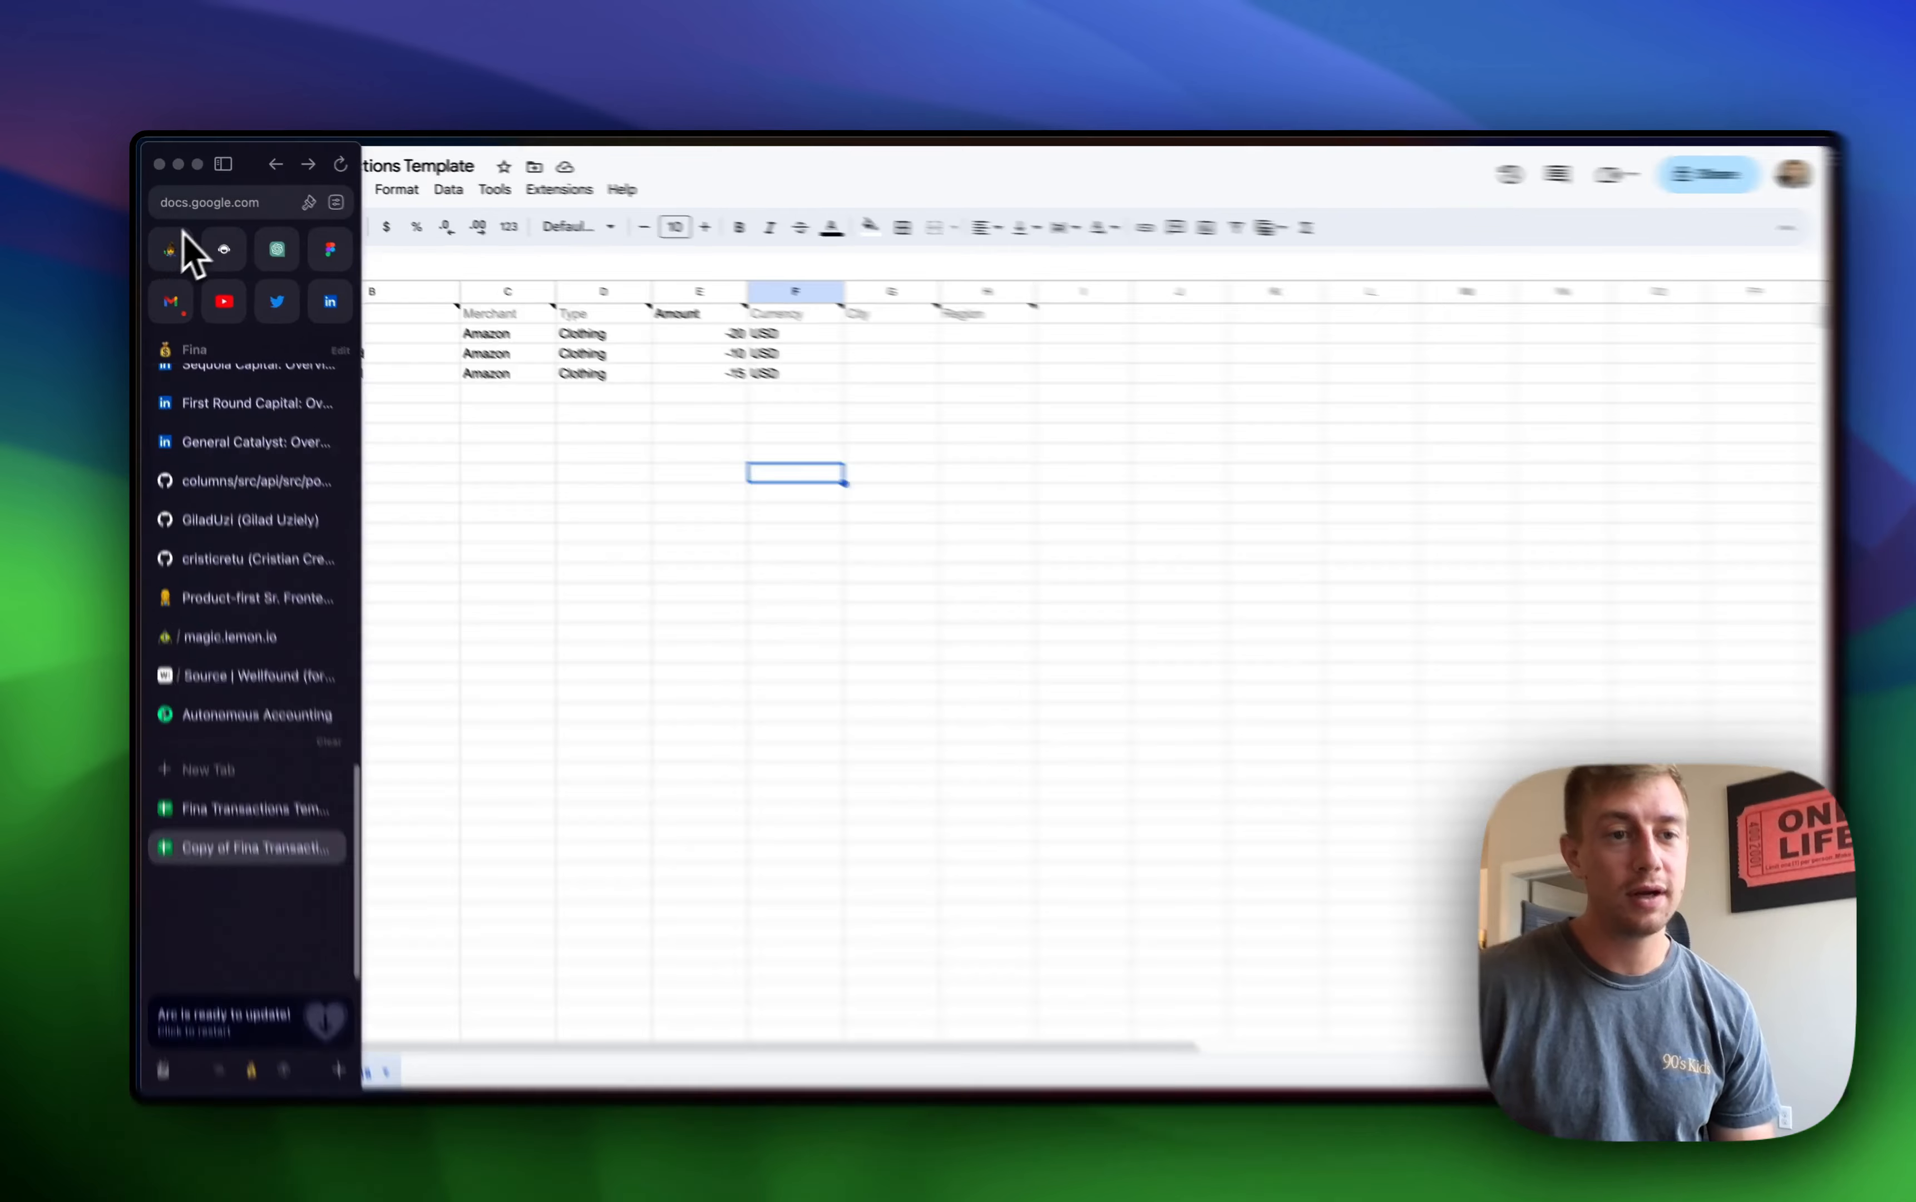
left_click(207, 202)
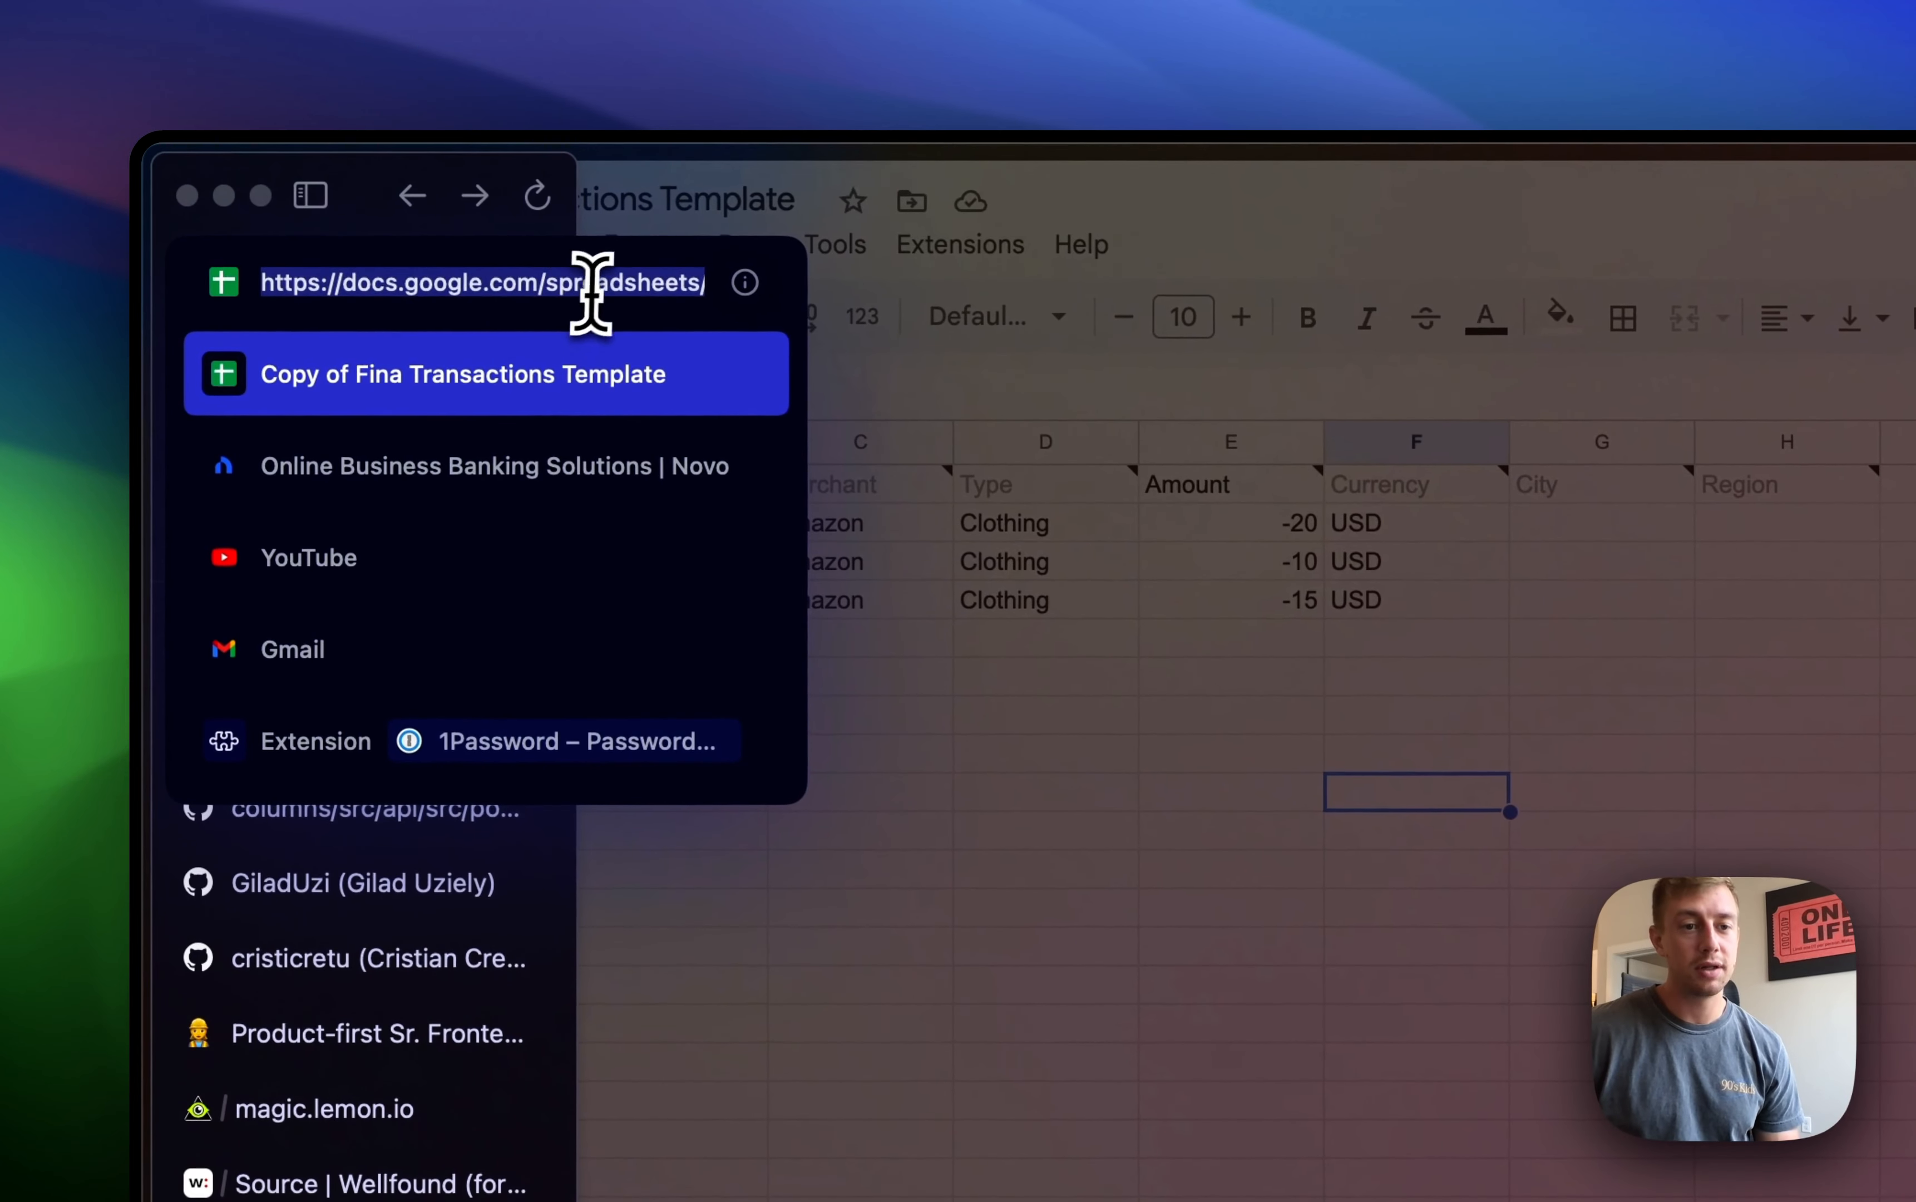
left_click(593, 284)
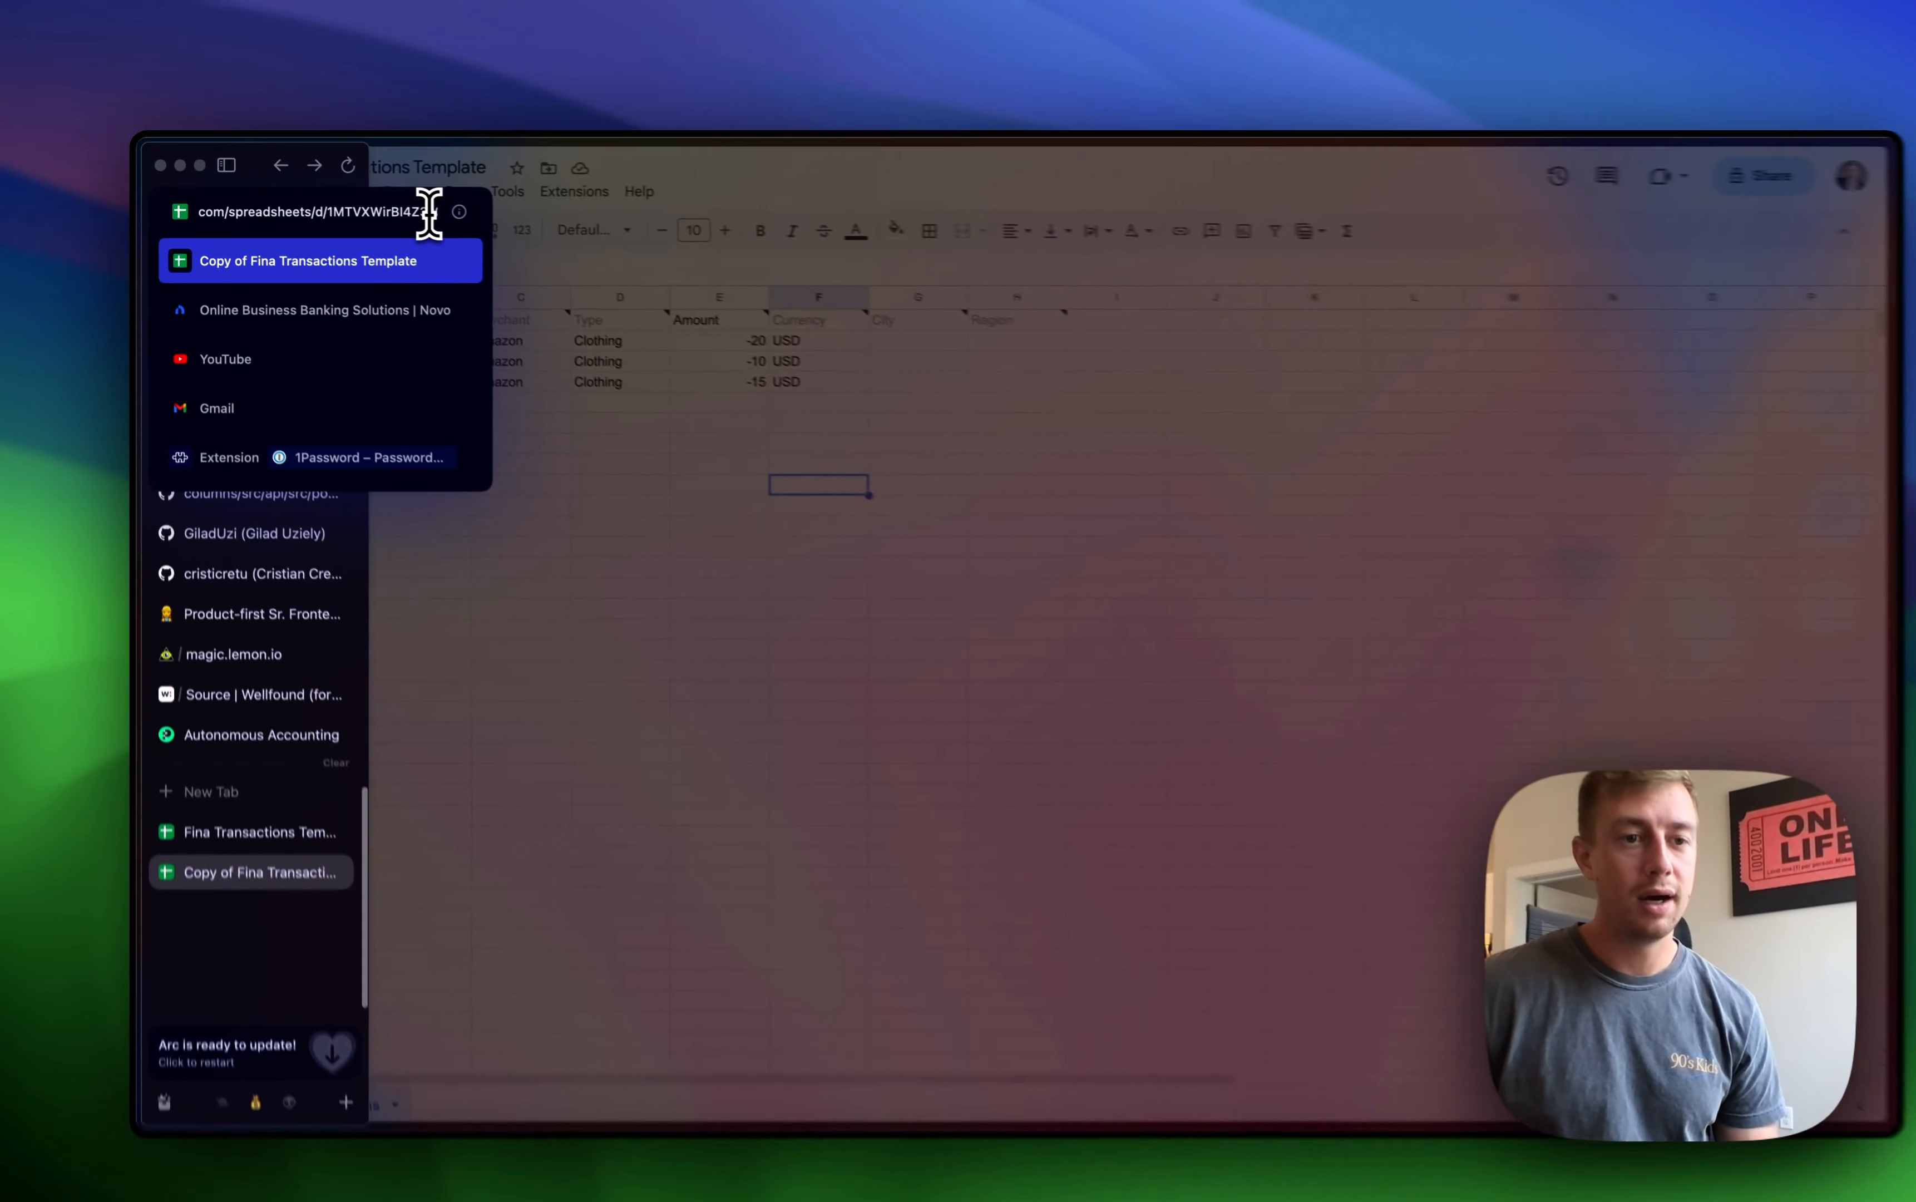
key("Right")
key("Right")
key("Right")
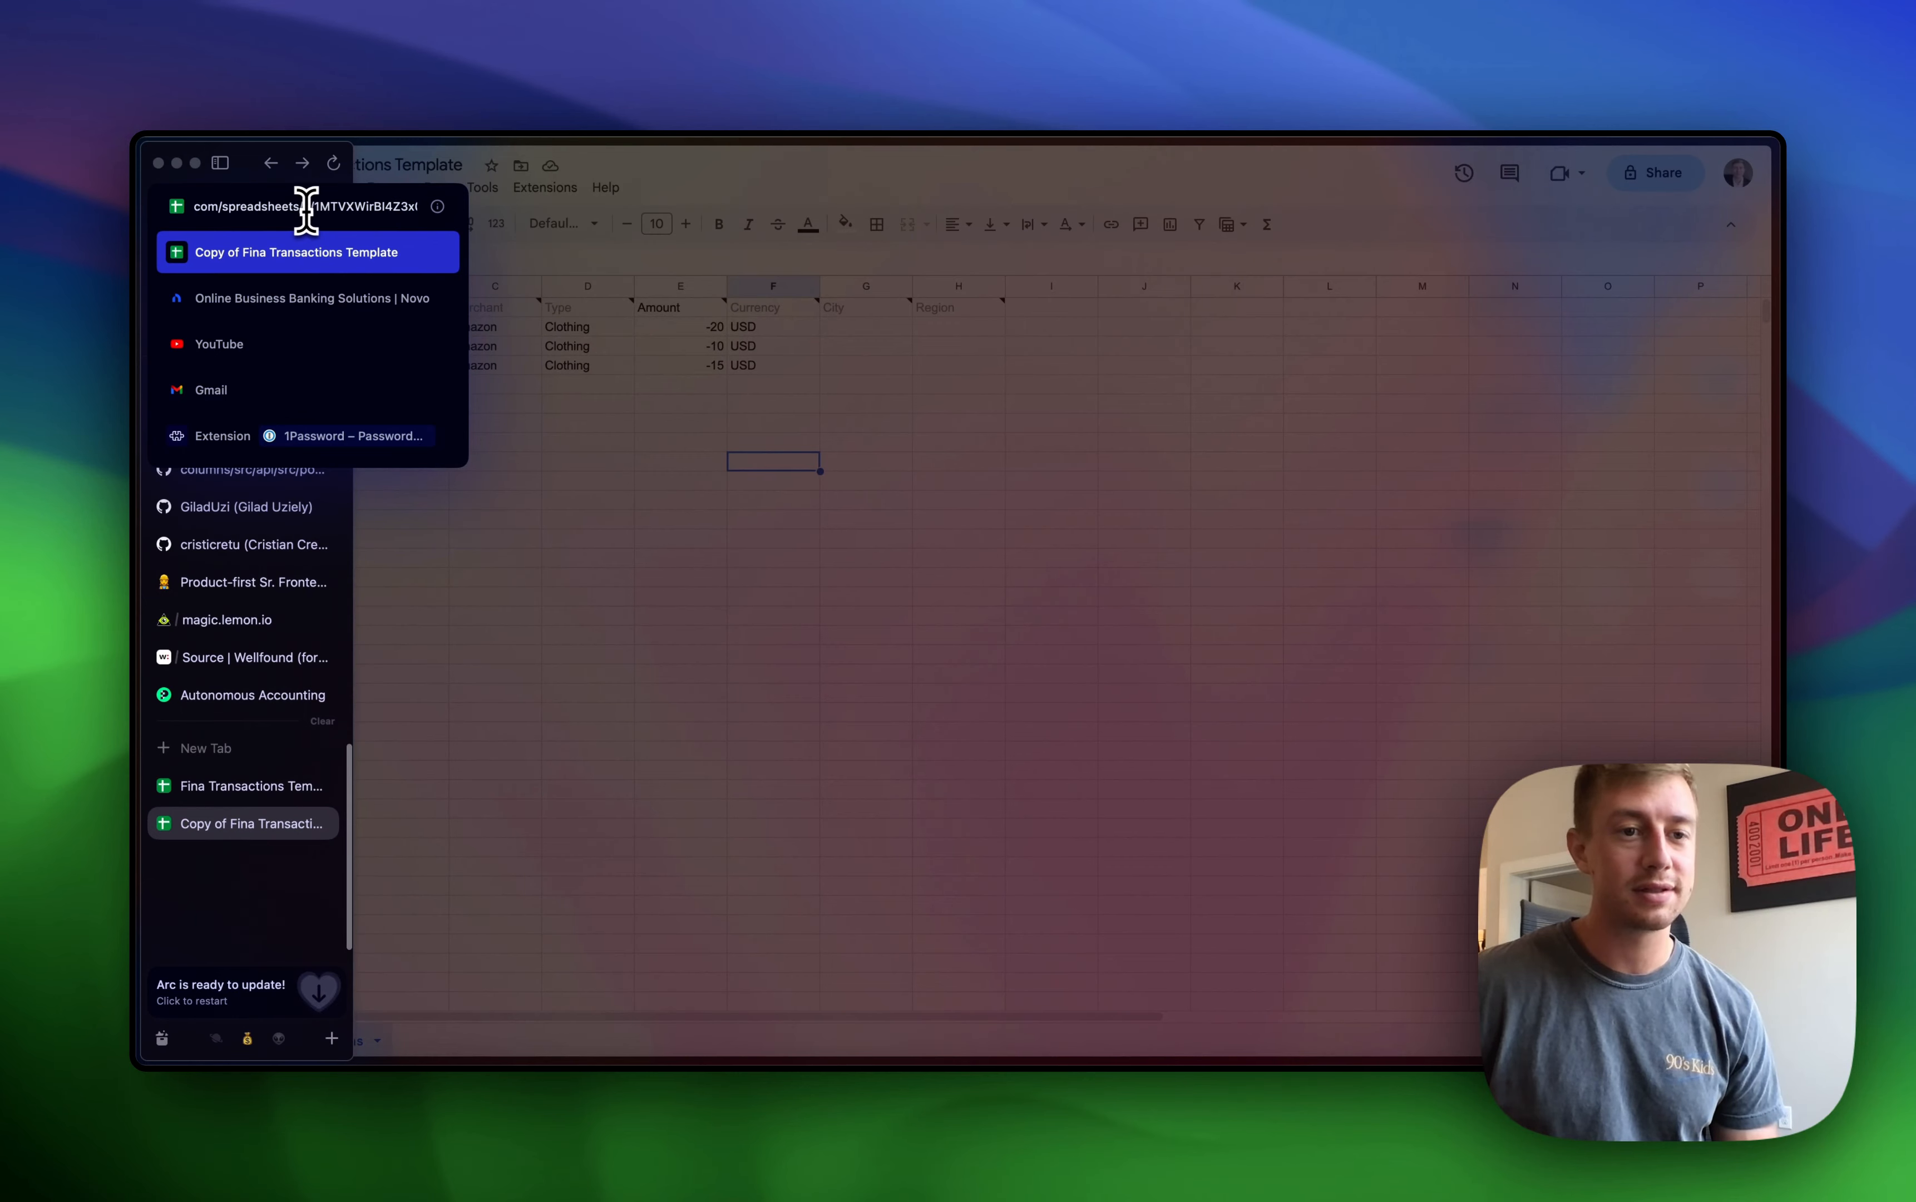
left_click_drag(316, 207, 438, 218)
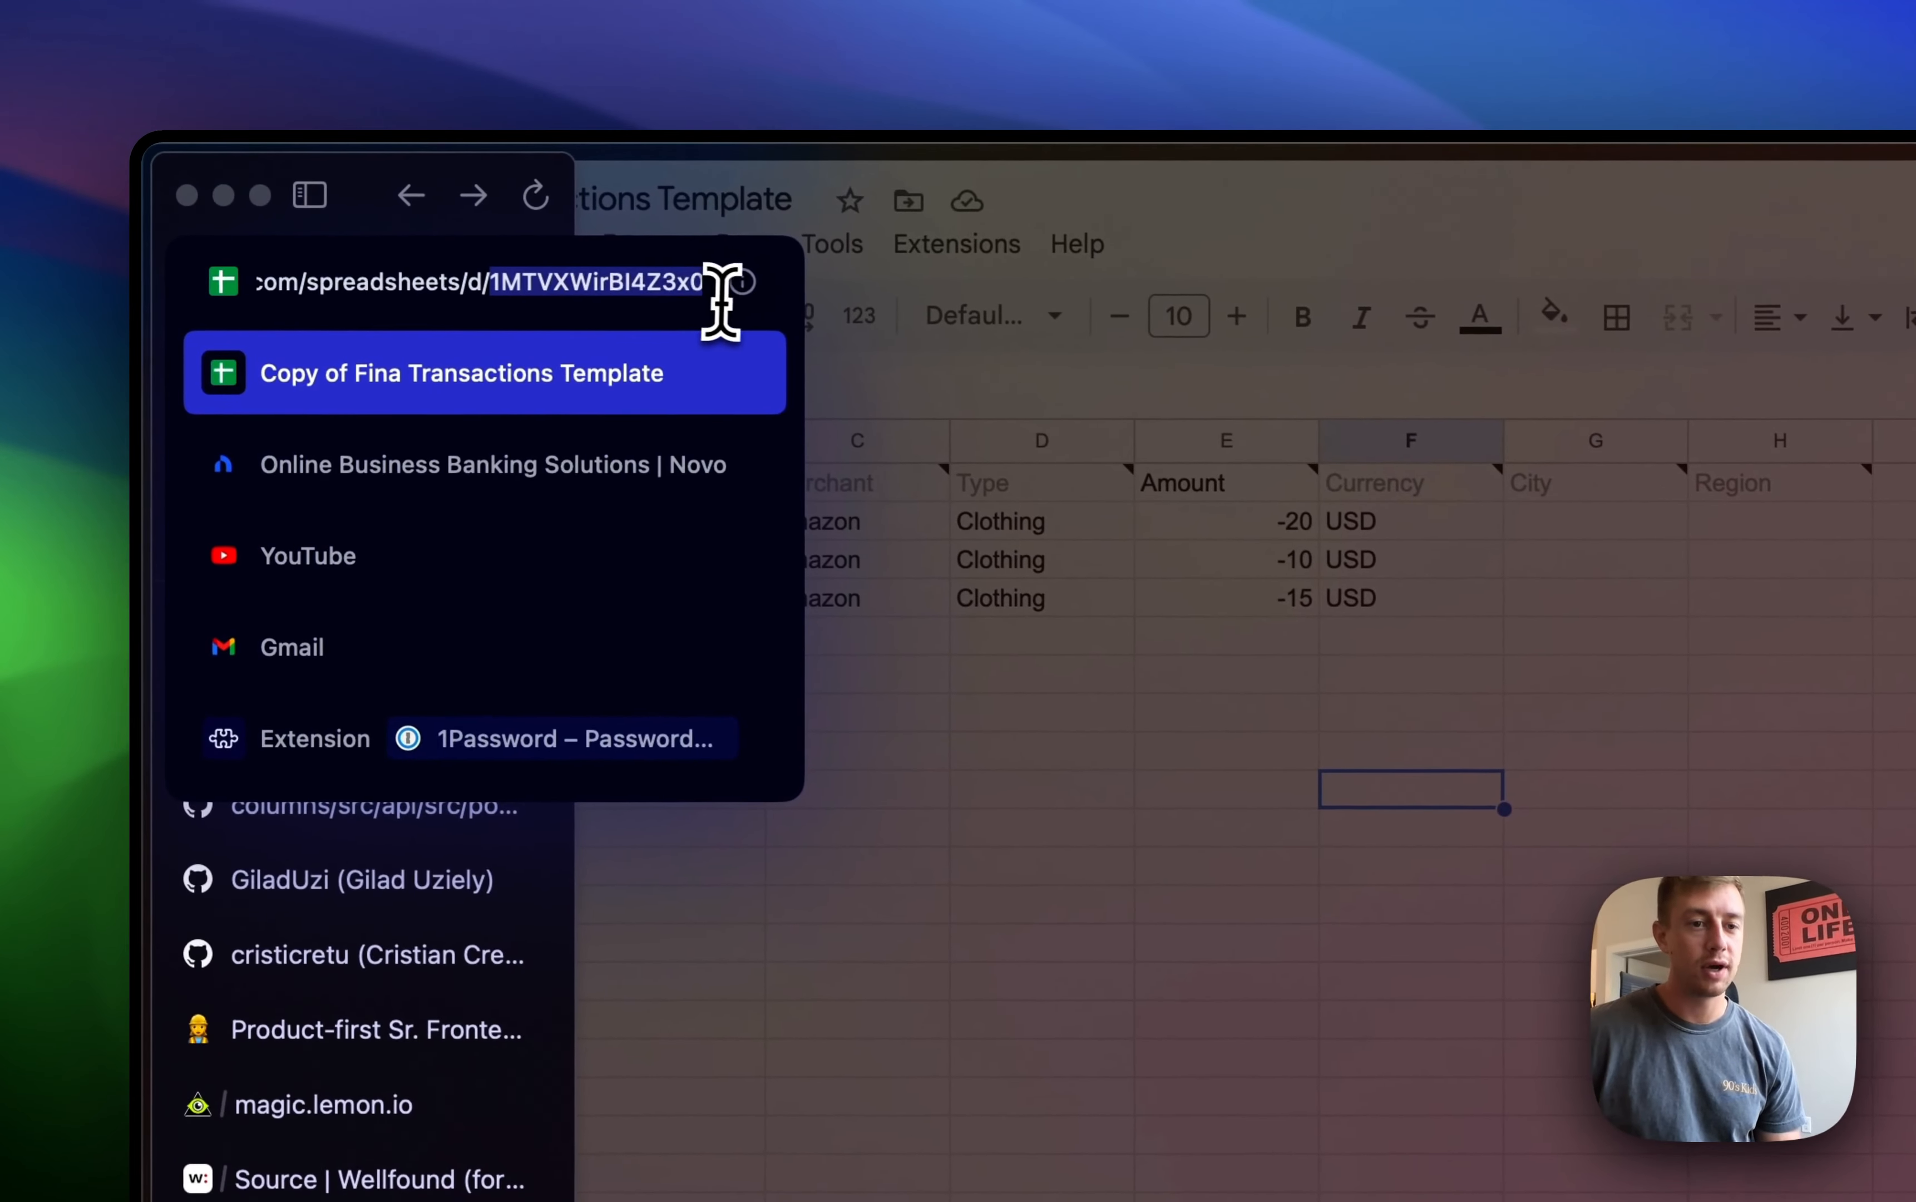
left_click_drag(746, 306, 659, 286)
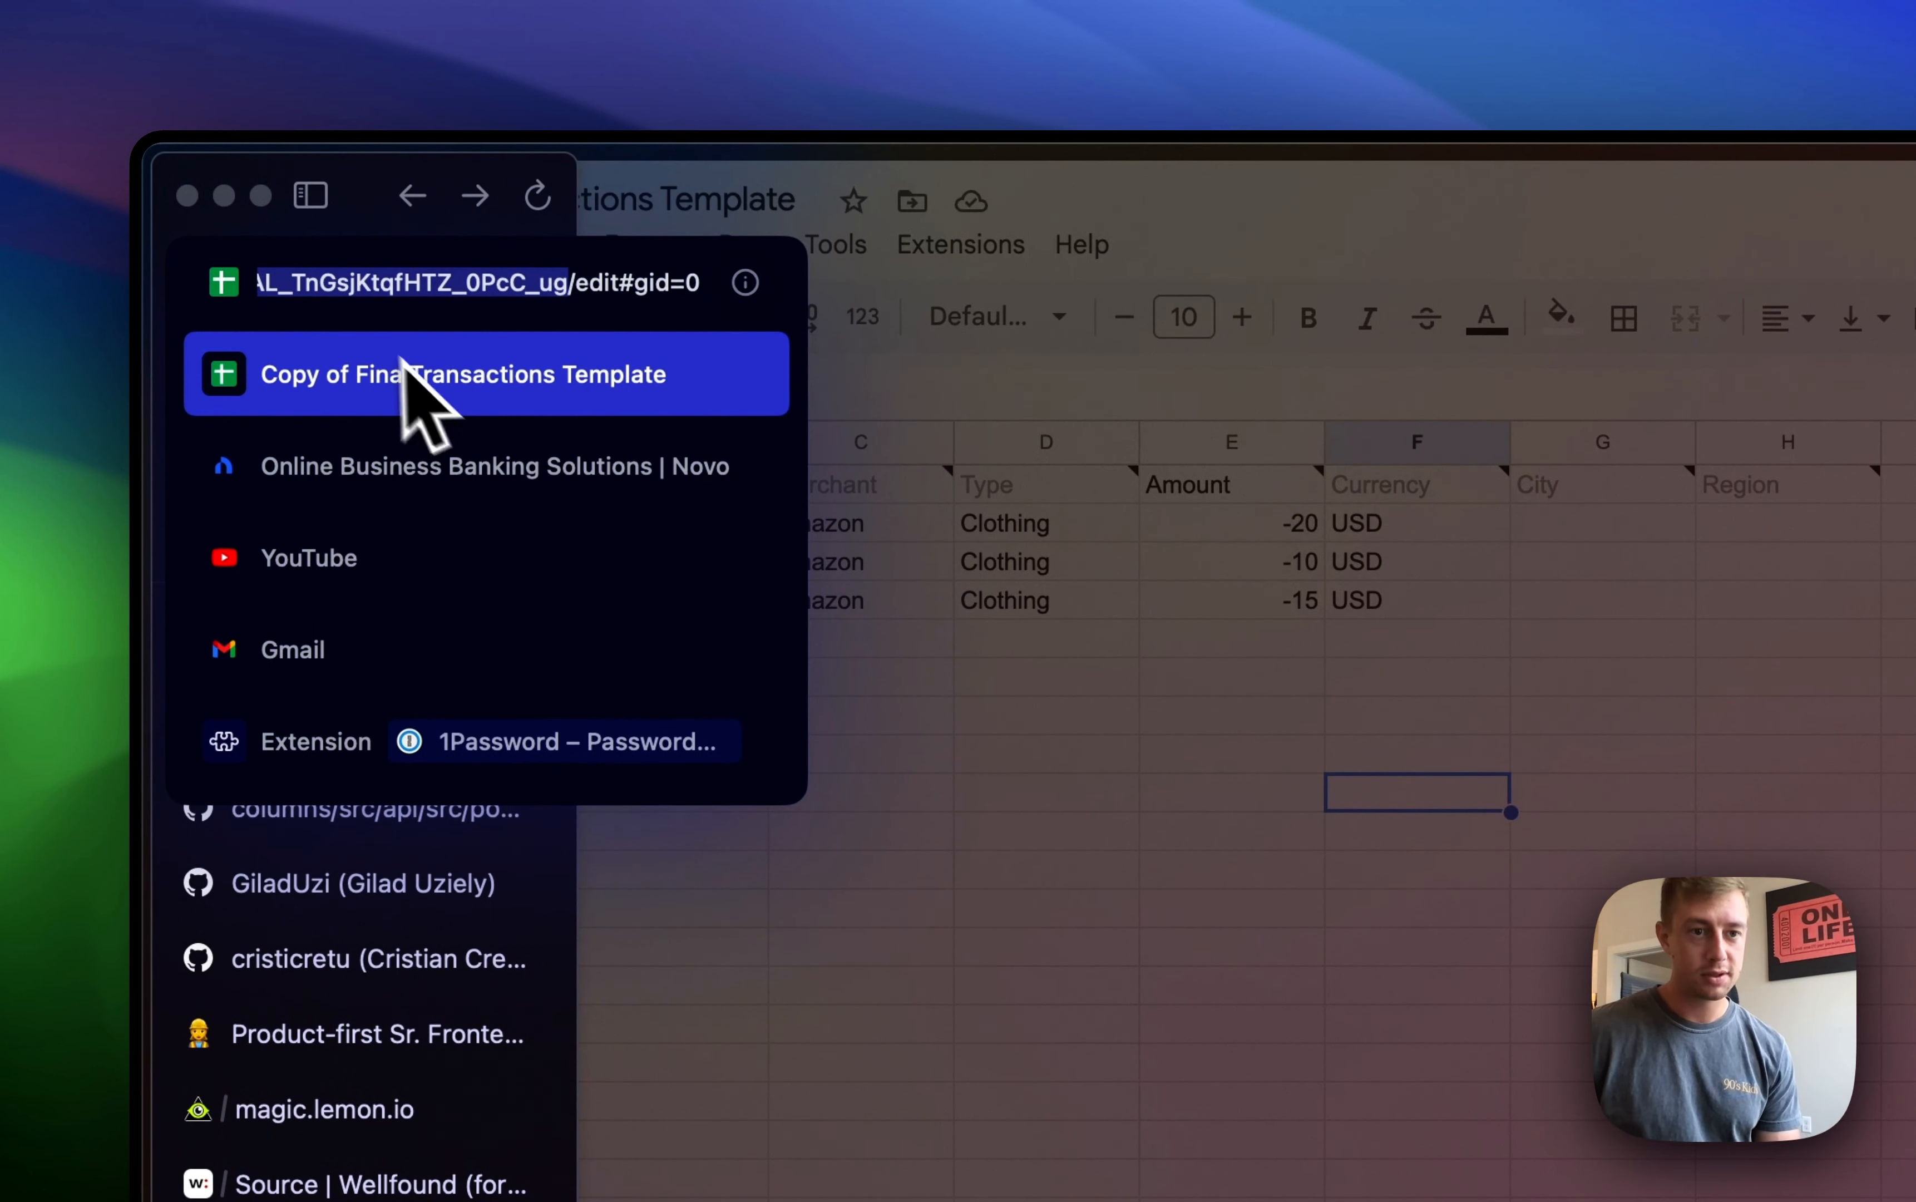
left_click(881, 710)
Open the copied spreadsheet's sharing settings and close them without changing its access
mouse_move(179, 657)
scroll(349, 755, "up", 10)
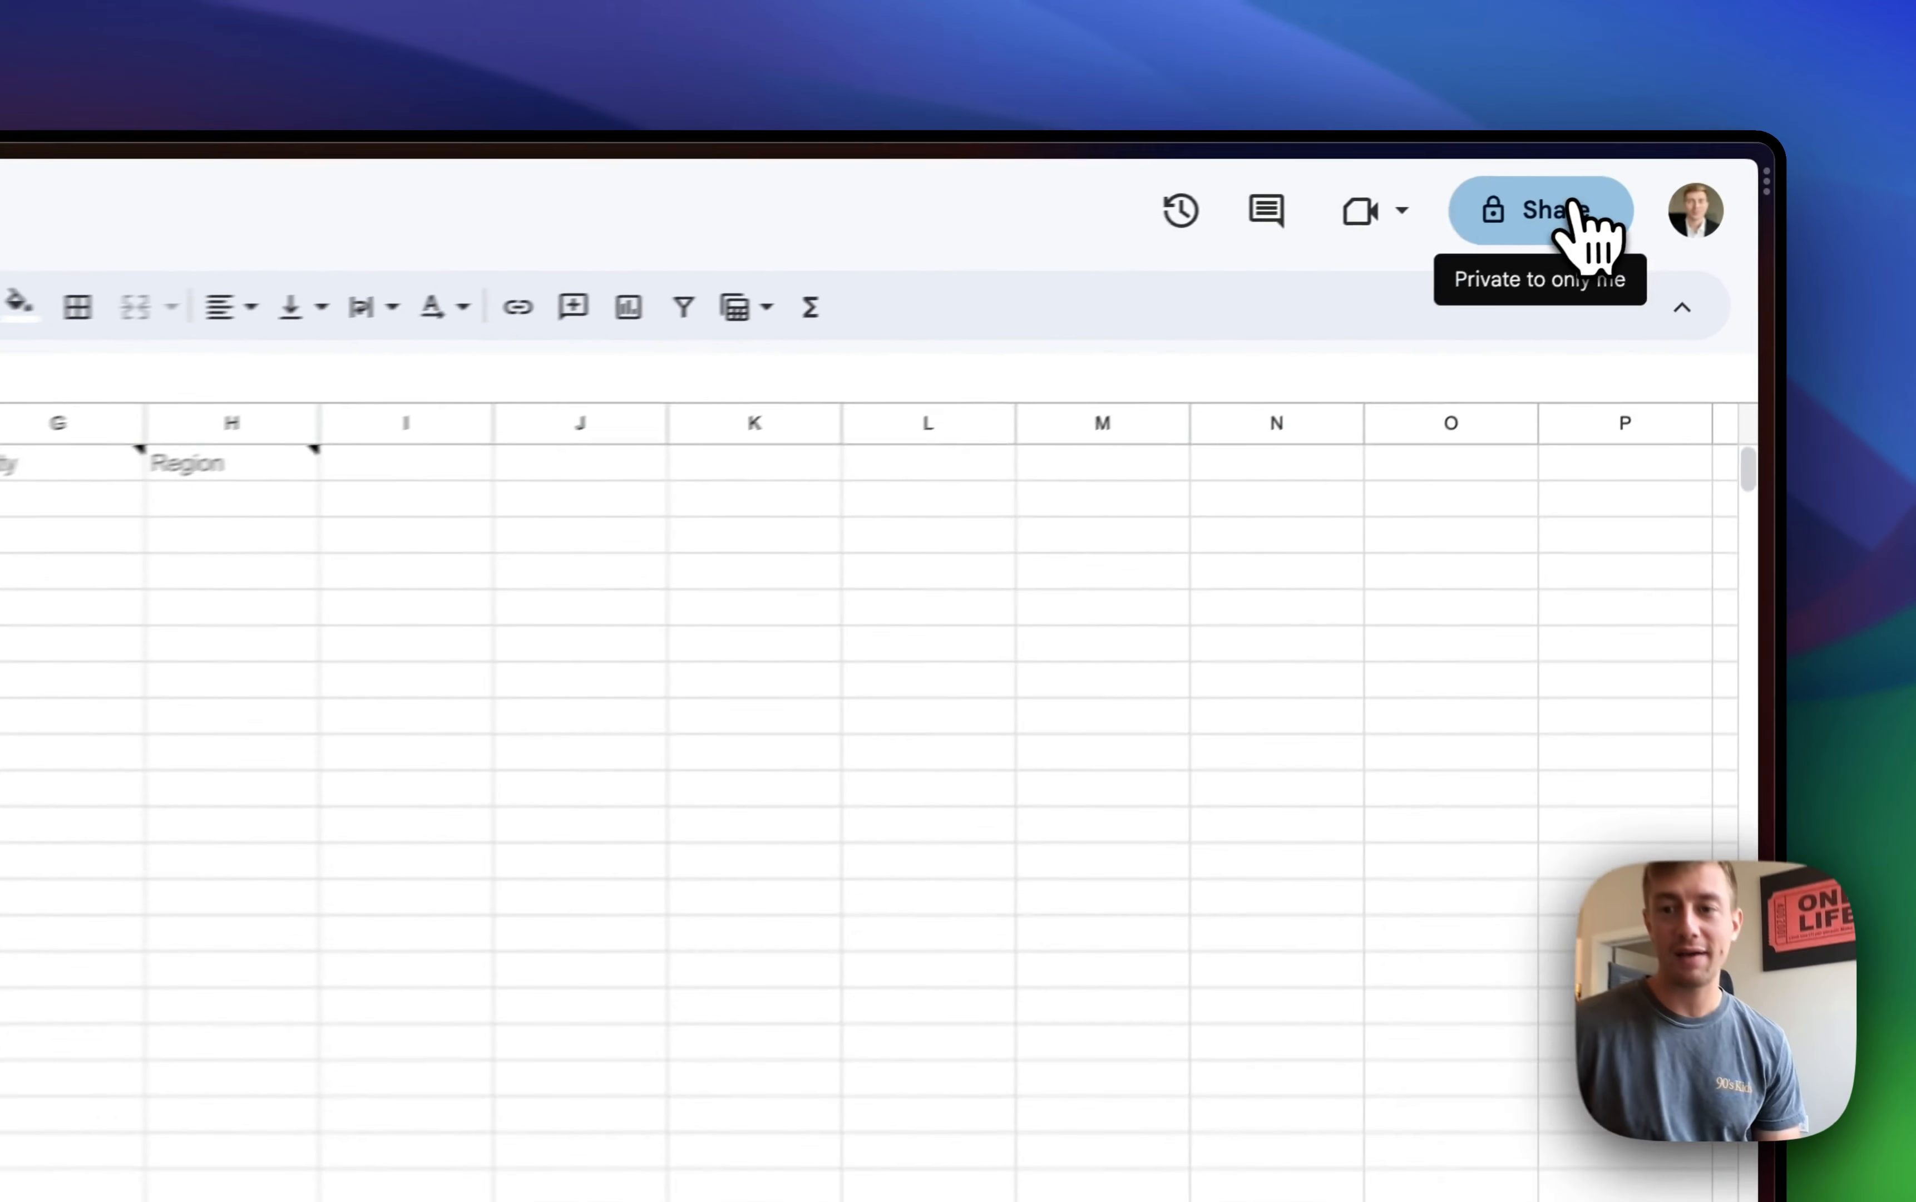
left_click(1557, 211)
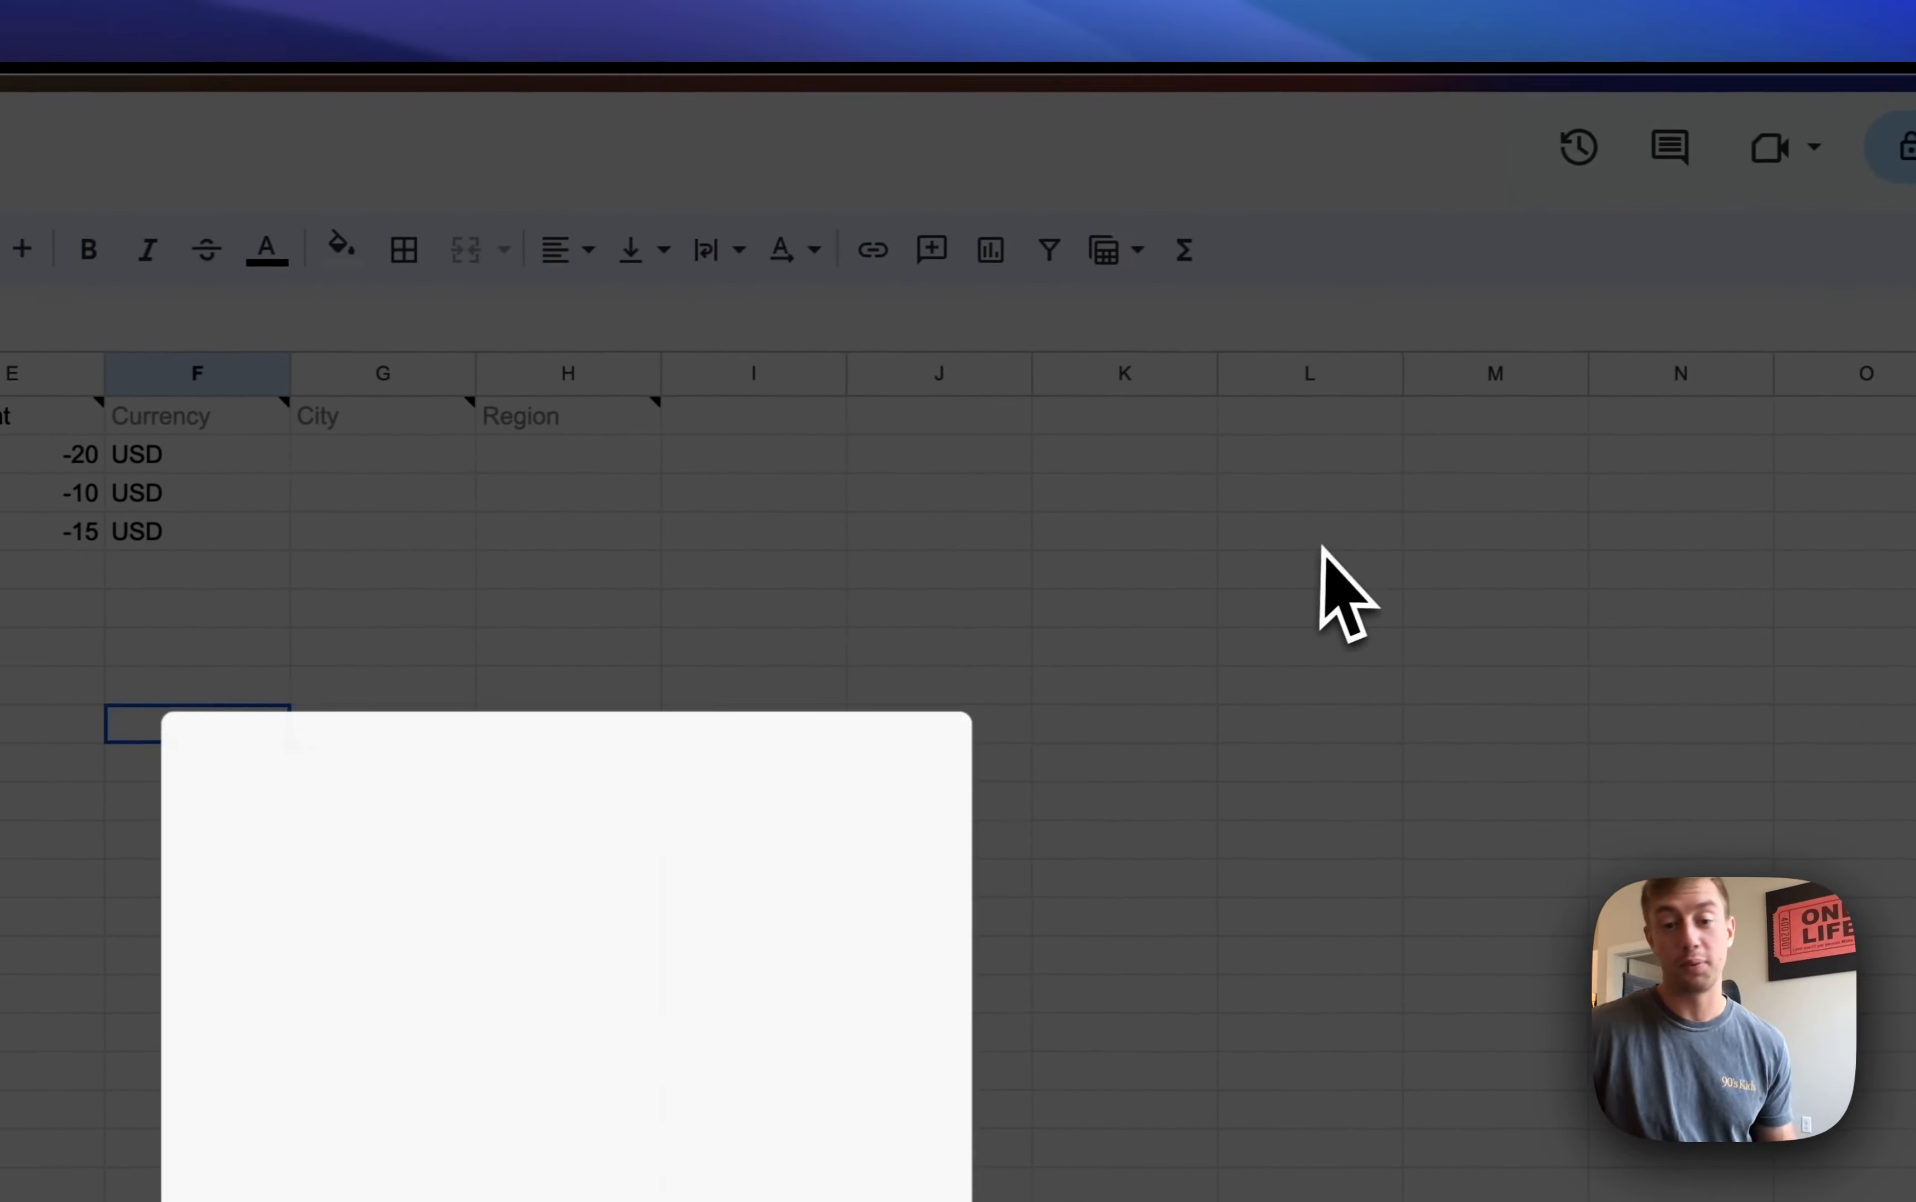
left_click(1322, 546)
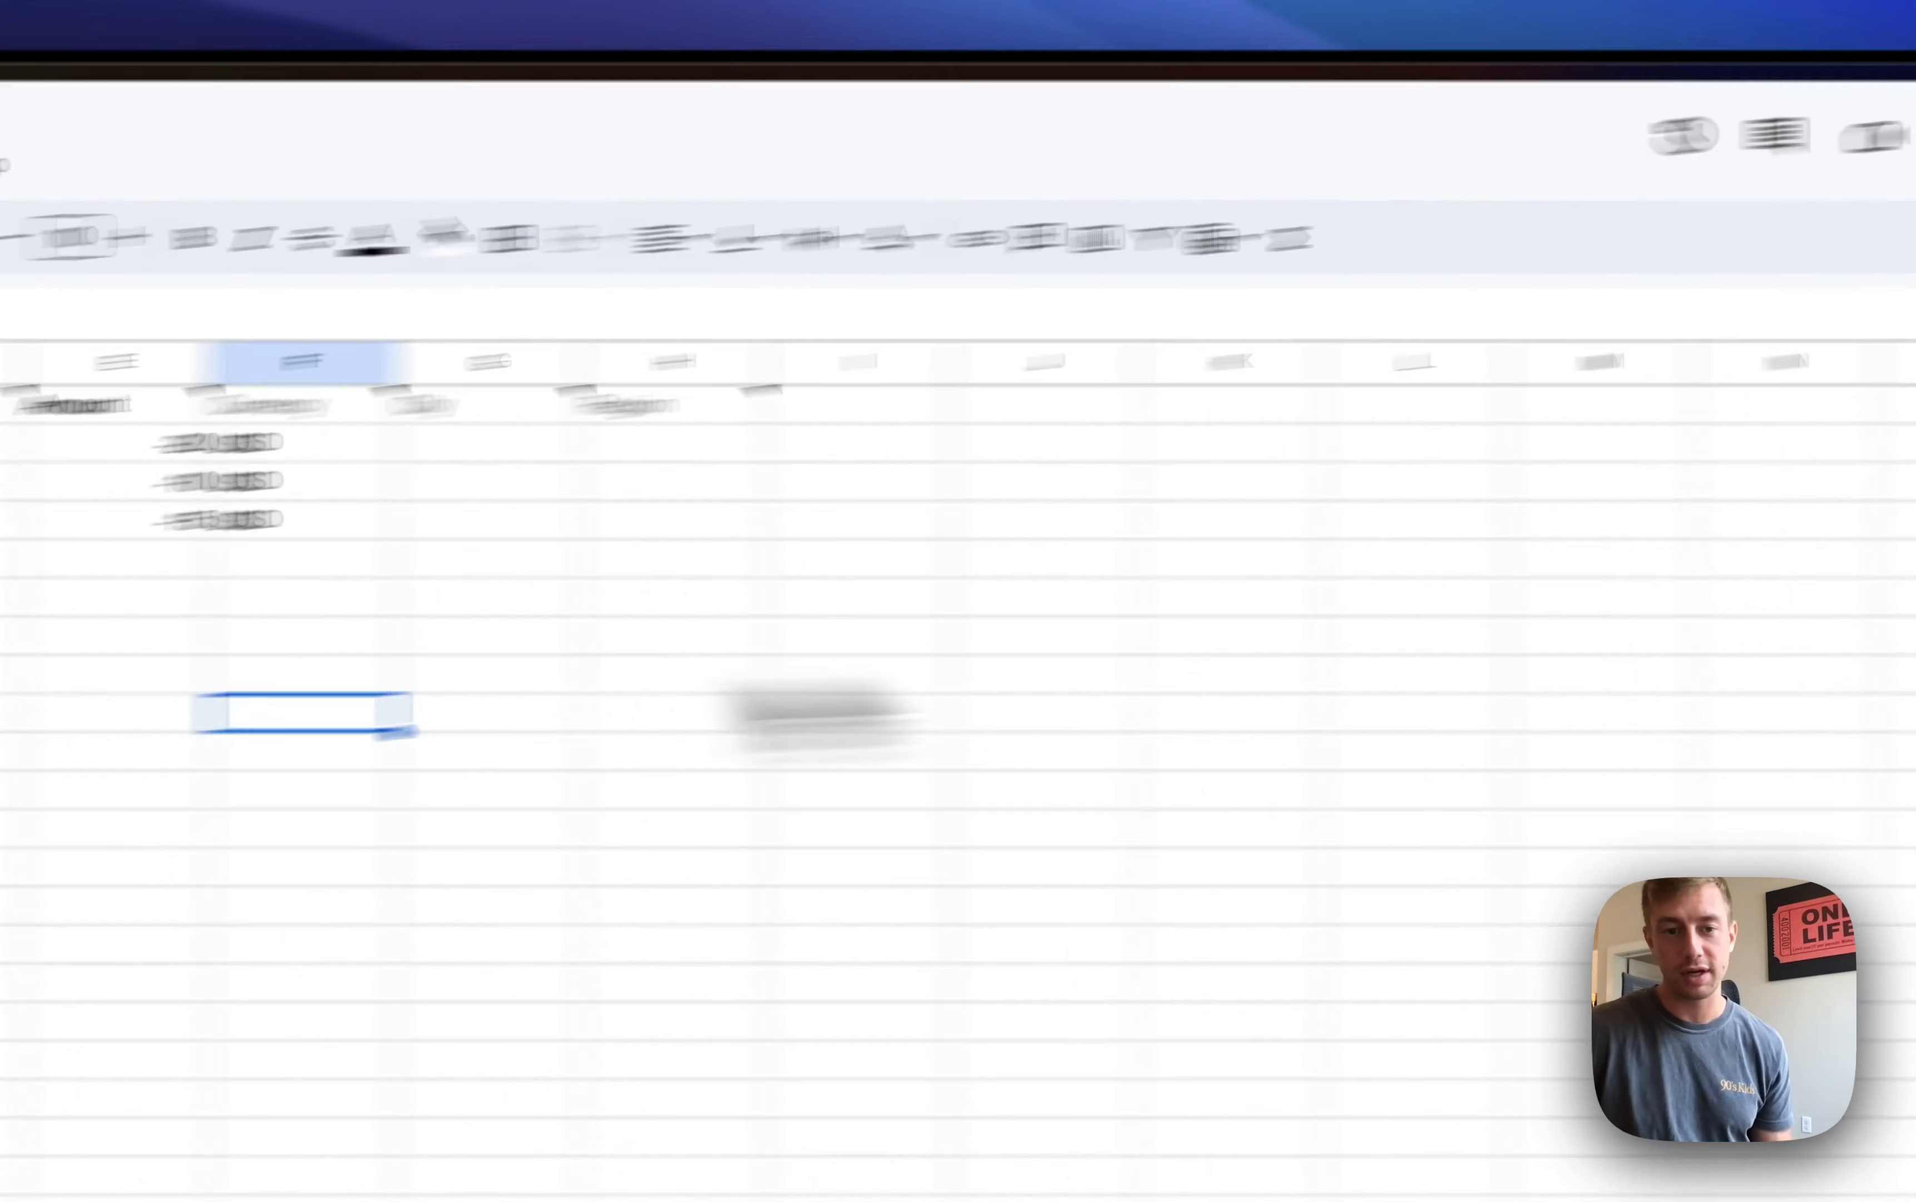
Switch to Fina and open the TEST GSHEET account for editing
mouse_move(16, 620)
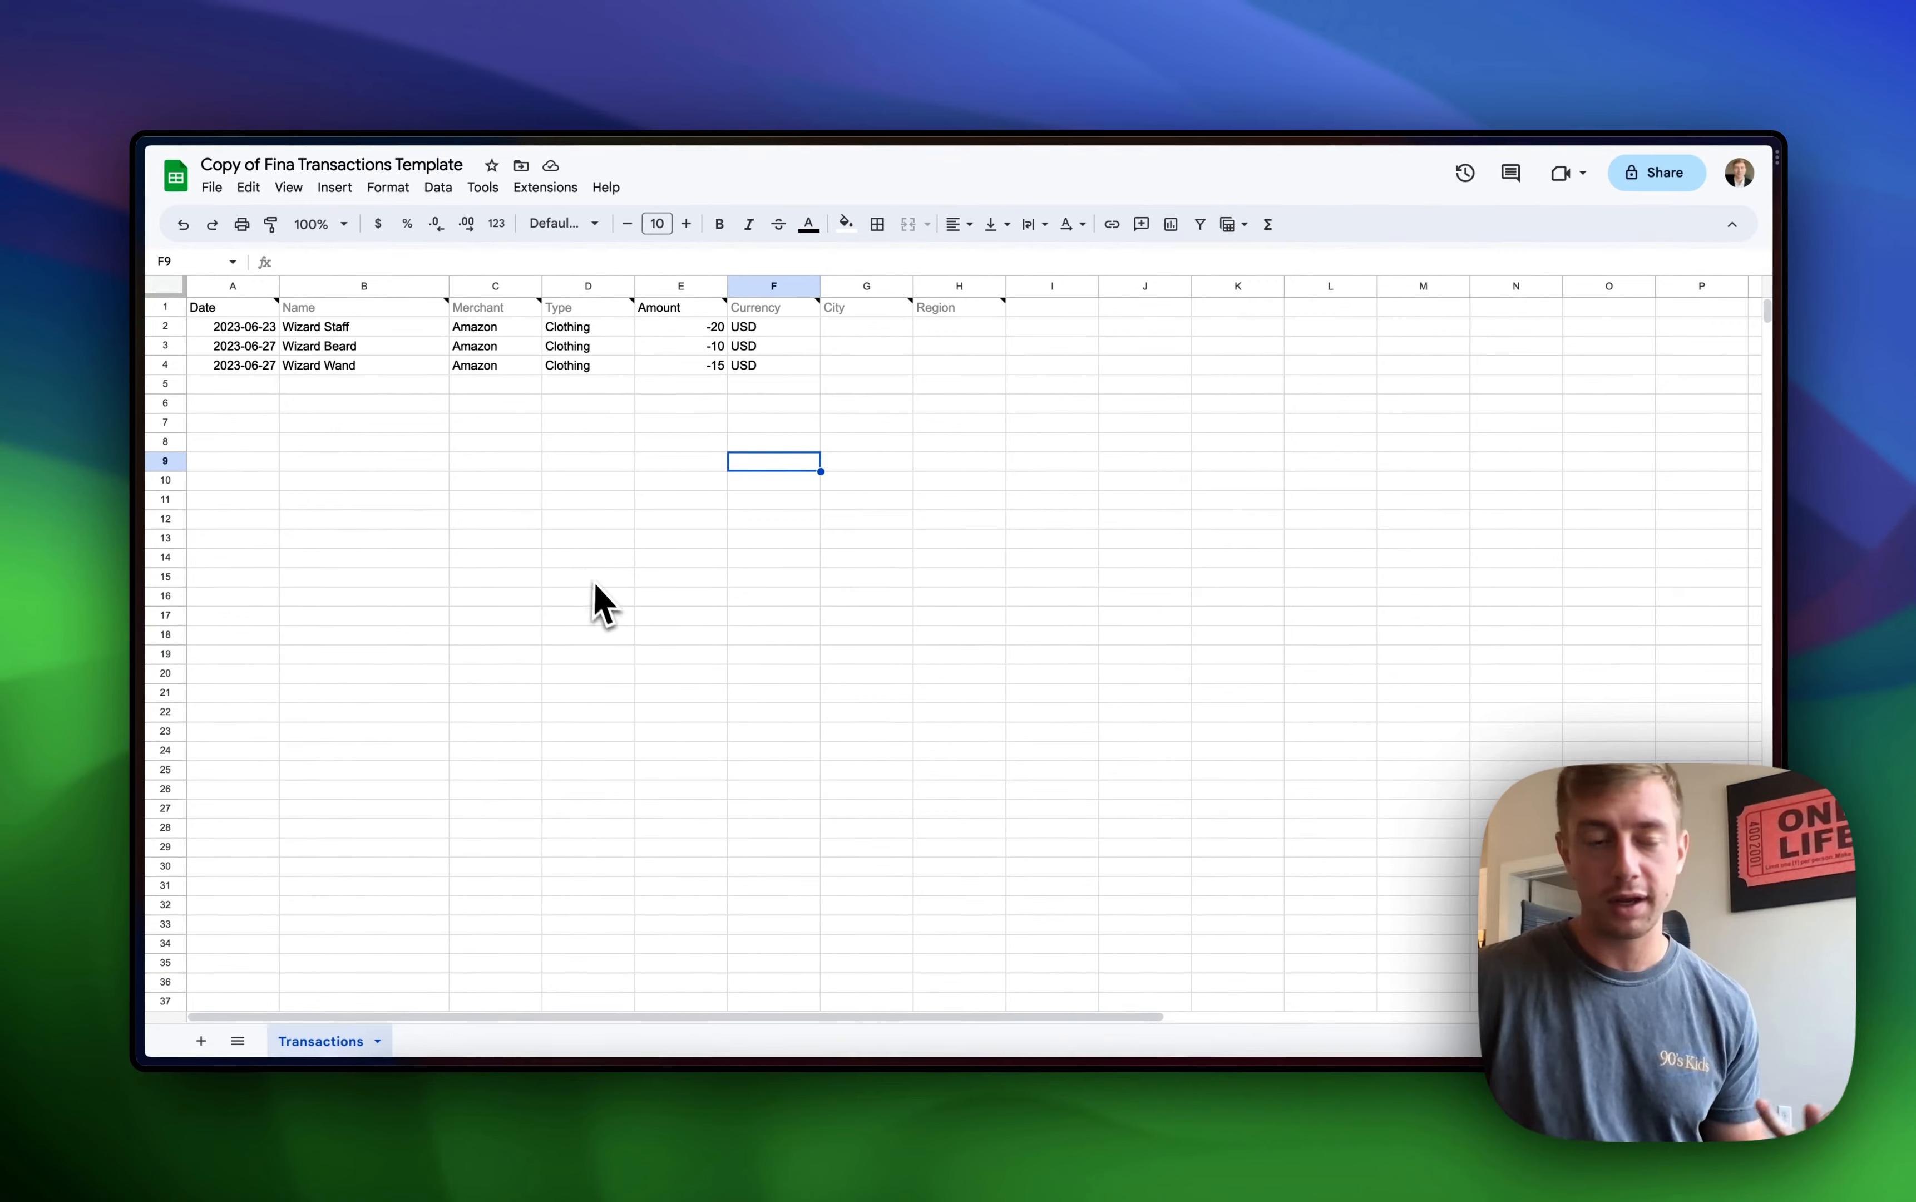
mouse_move(169, 424)
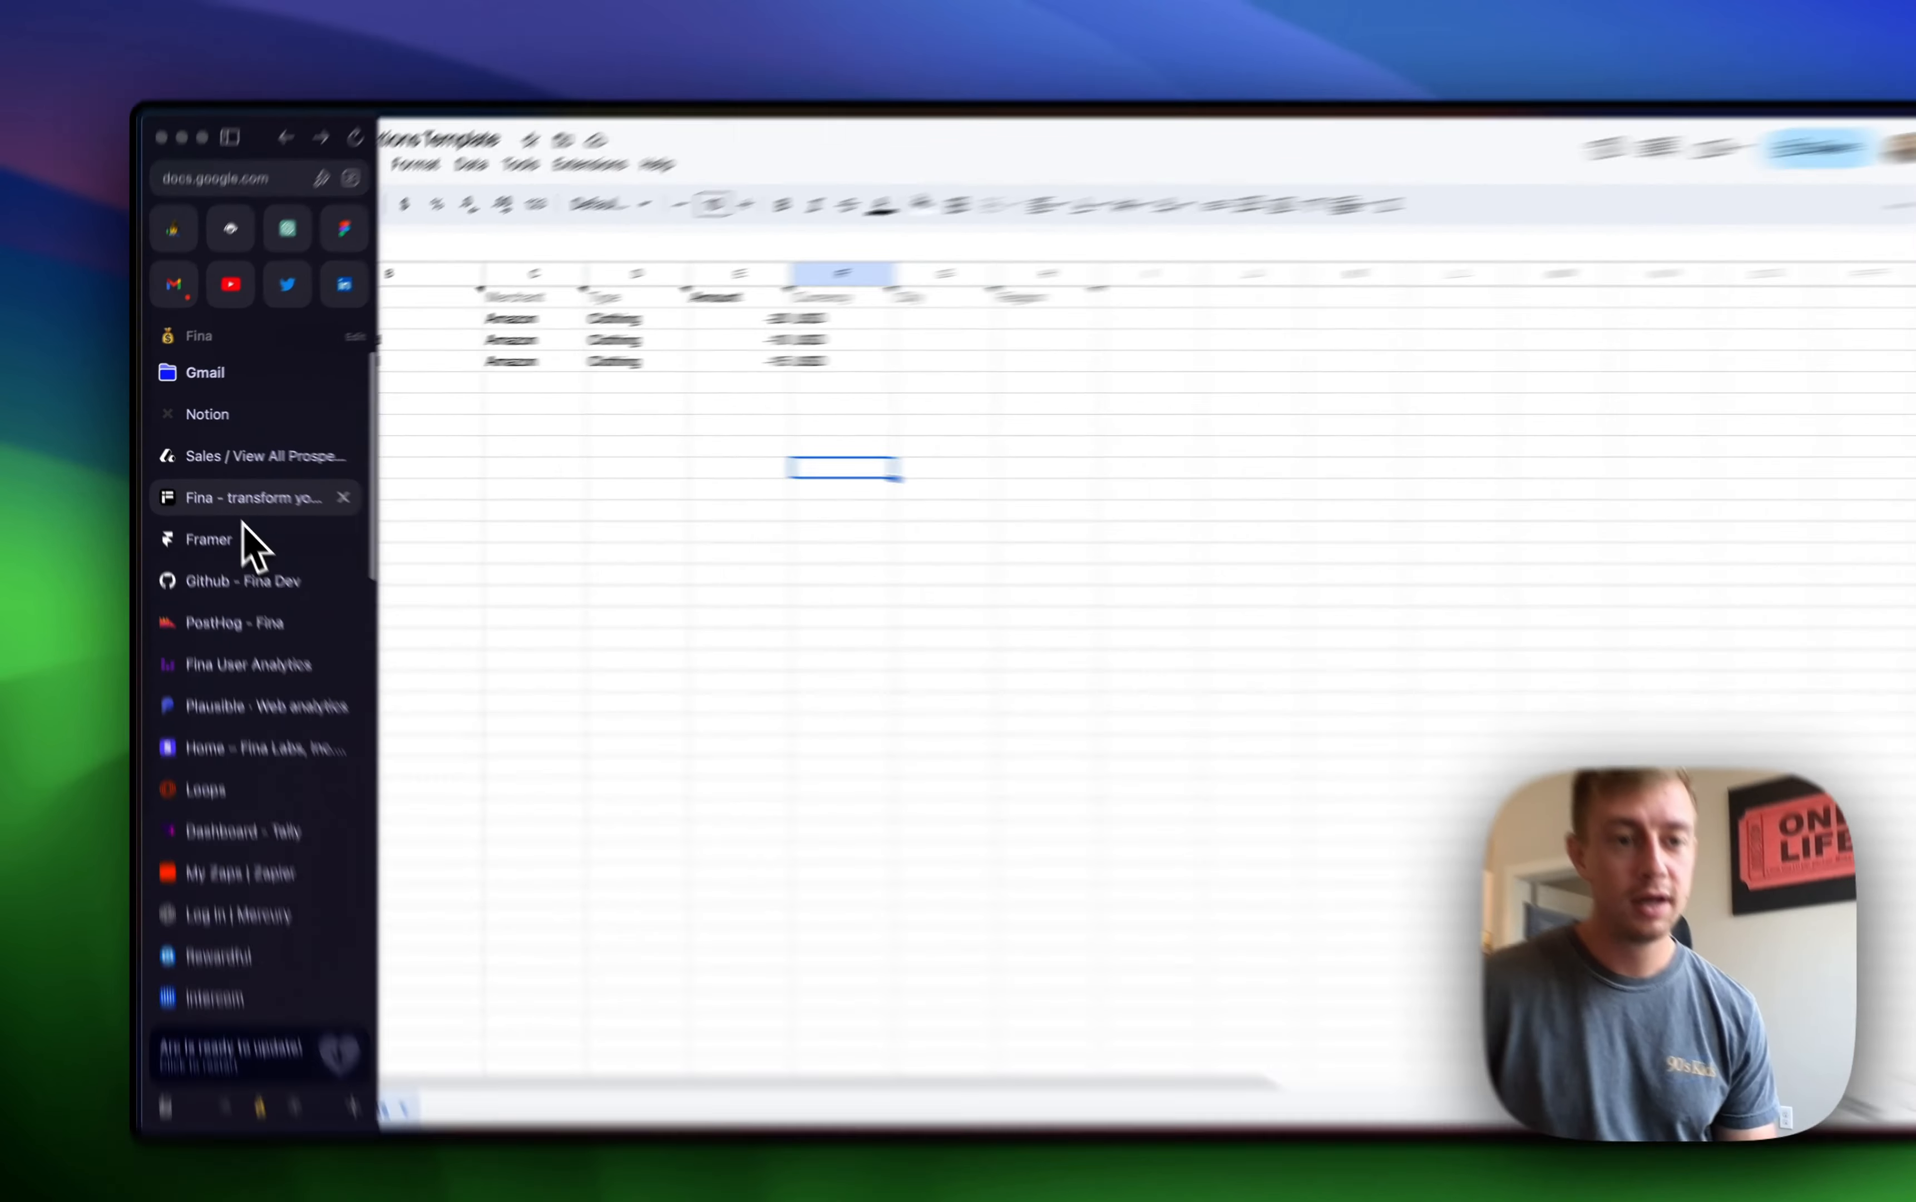
left_click(237, 502)
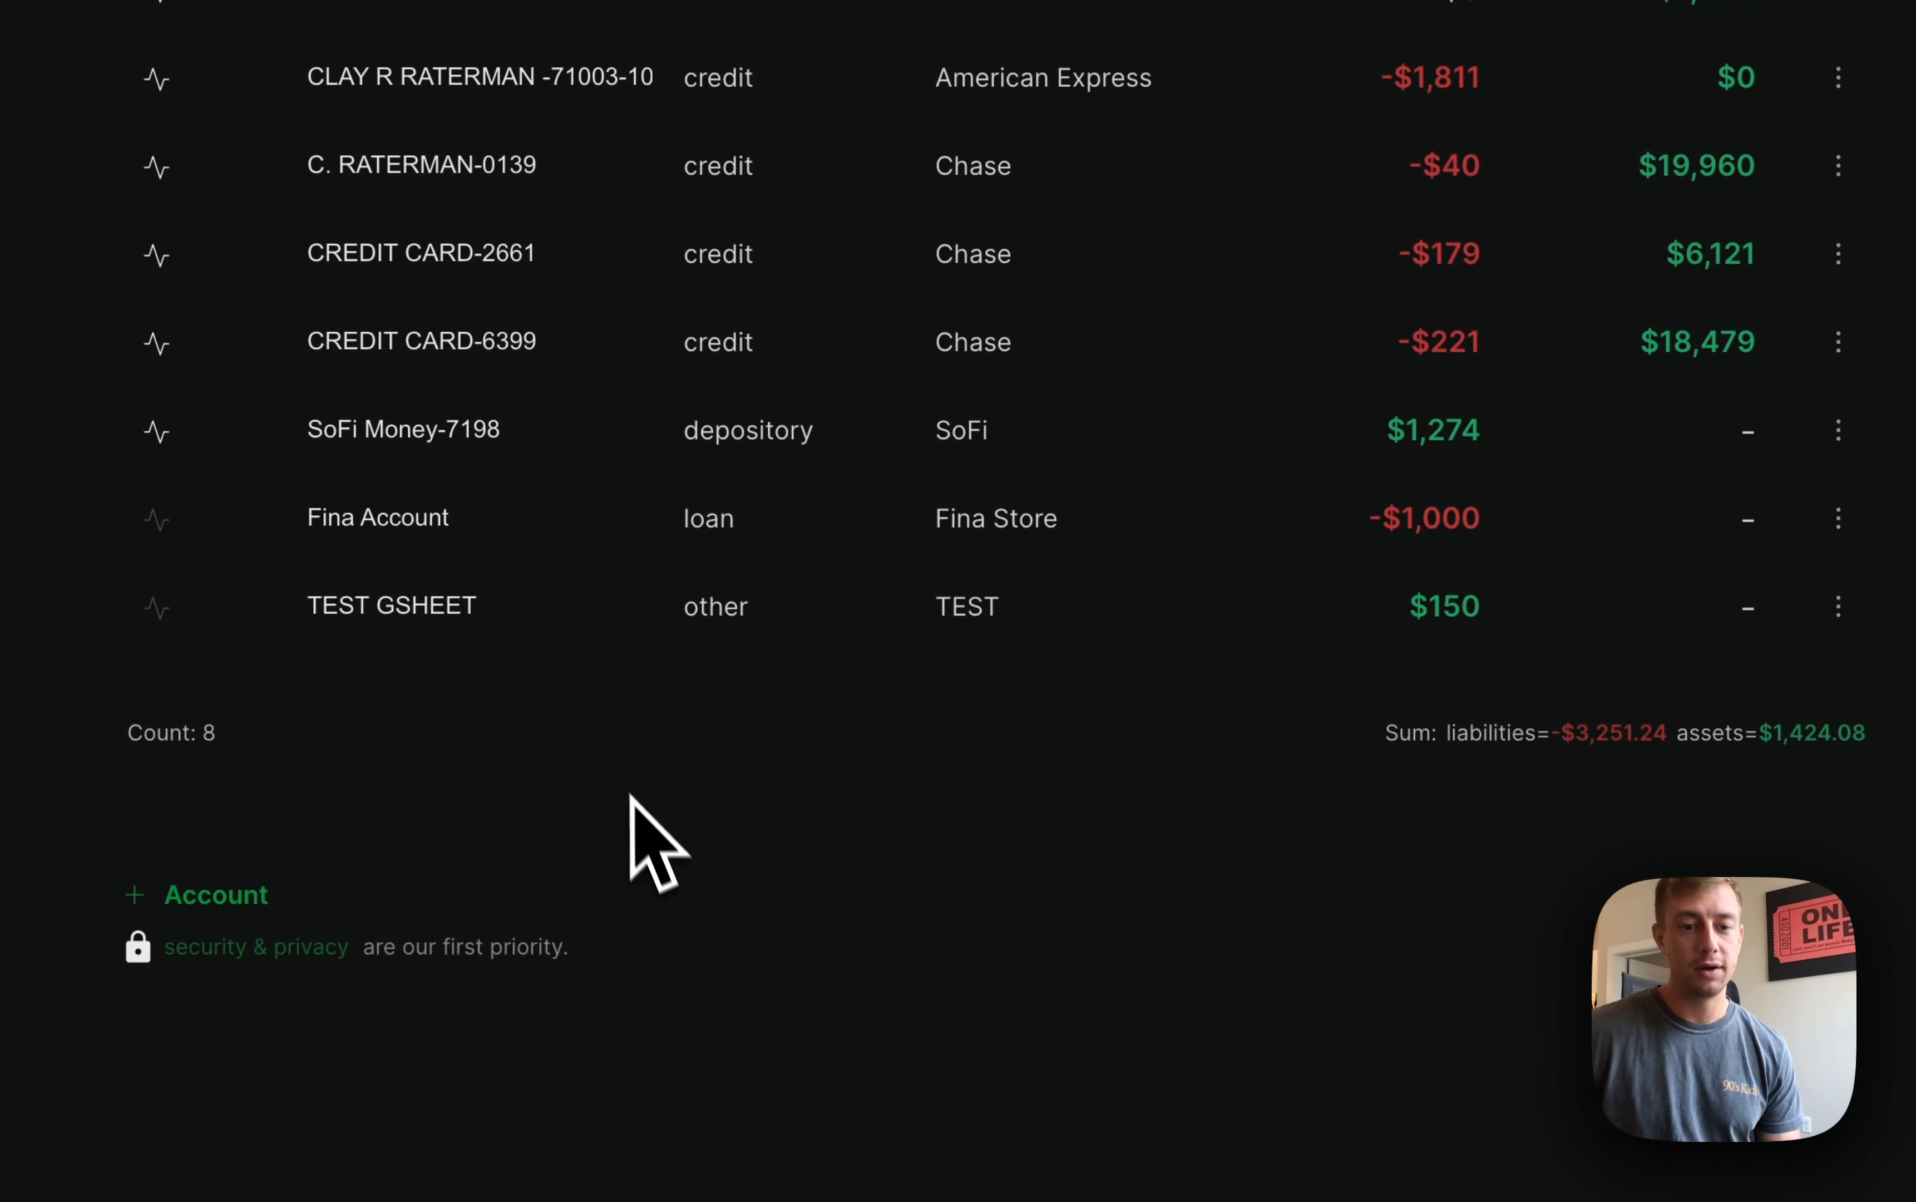
left_click(1839, 607)
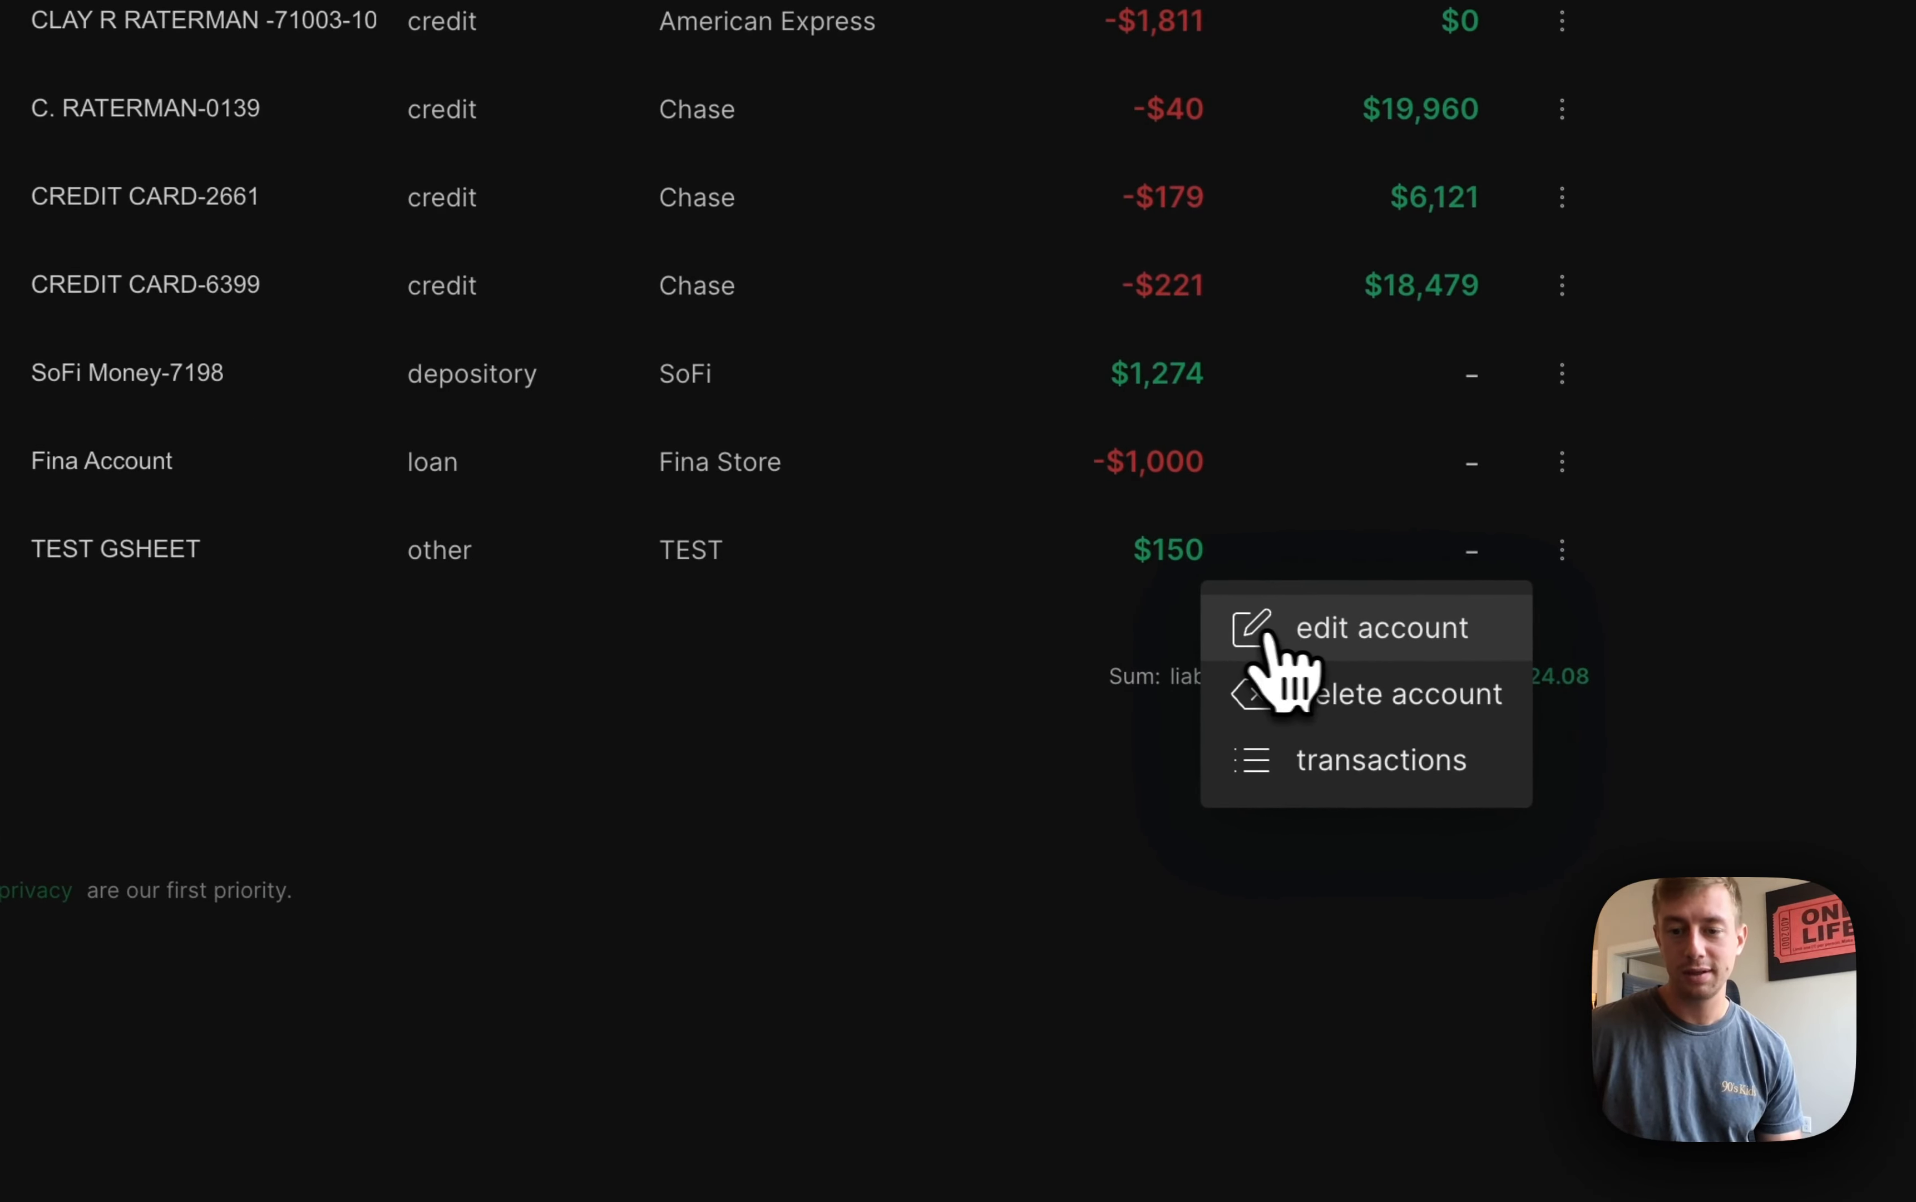
left_click(1350, 636)
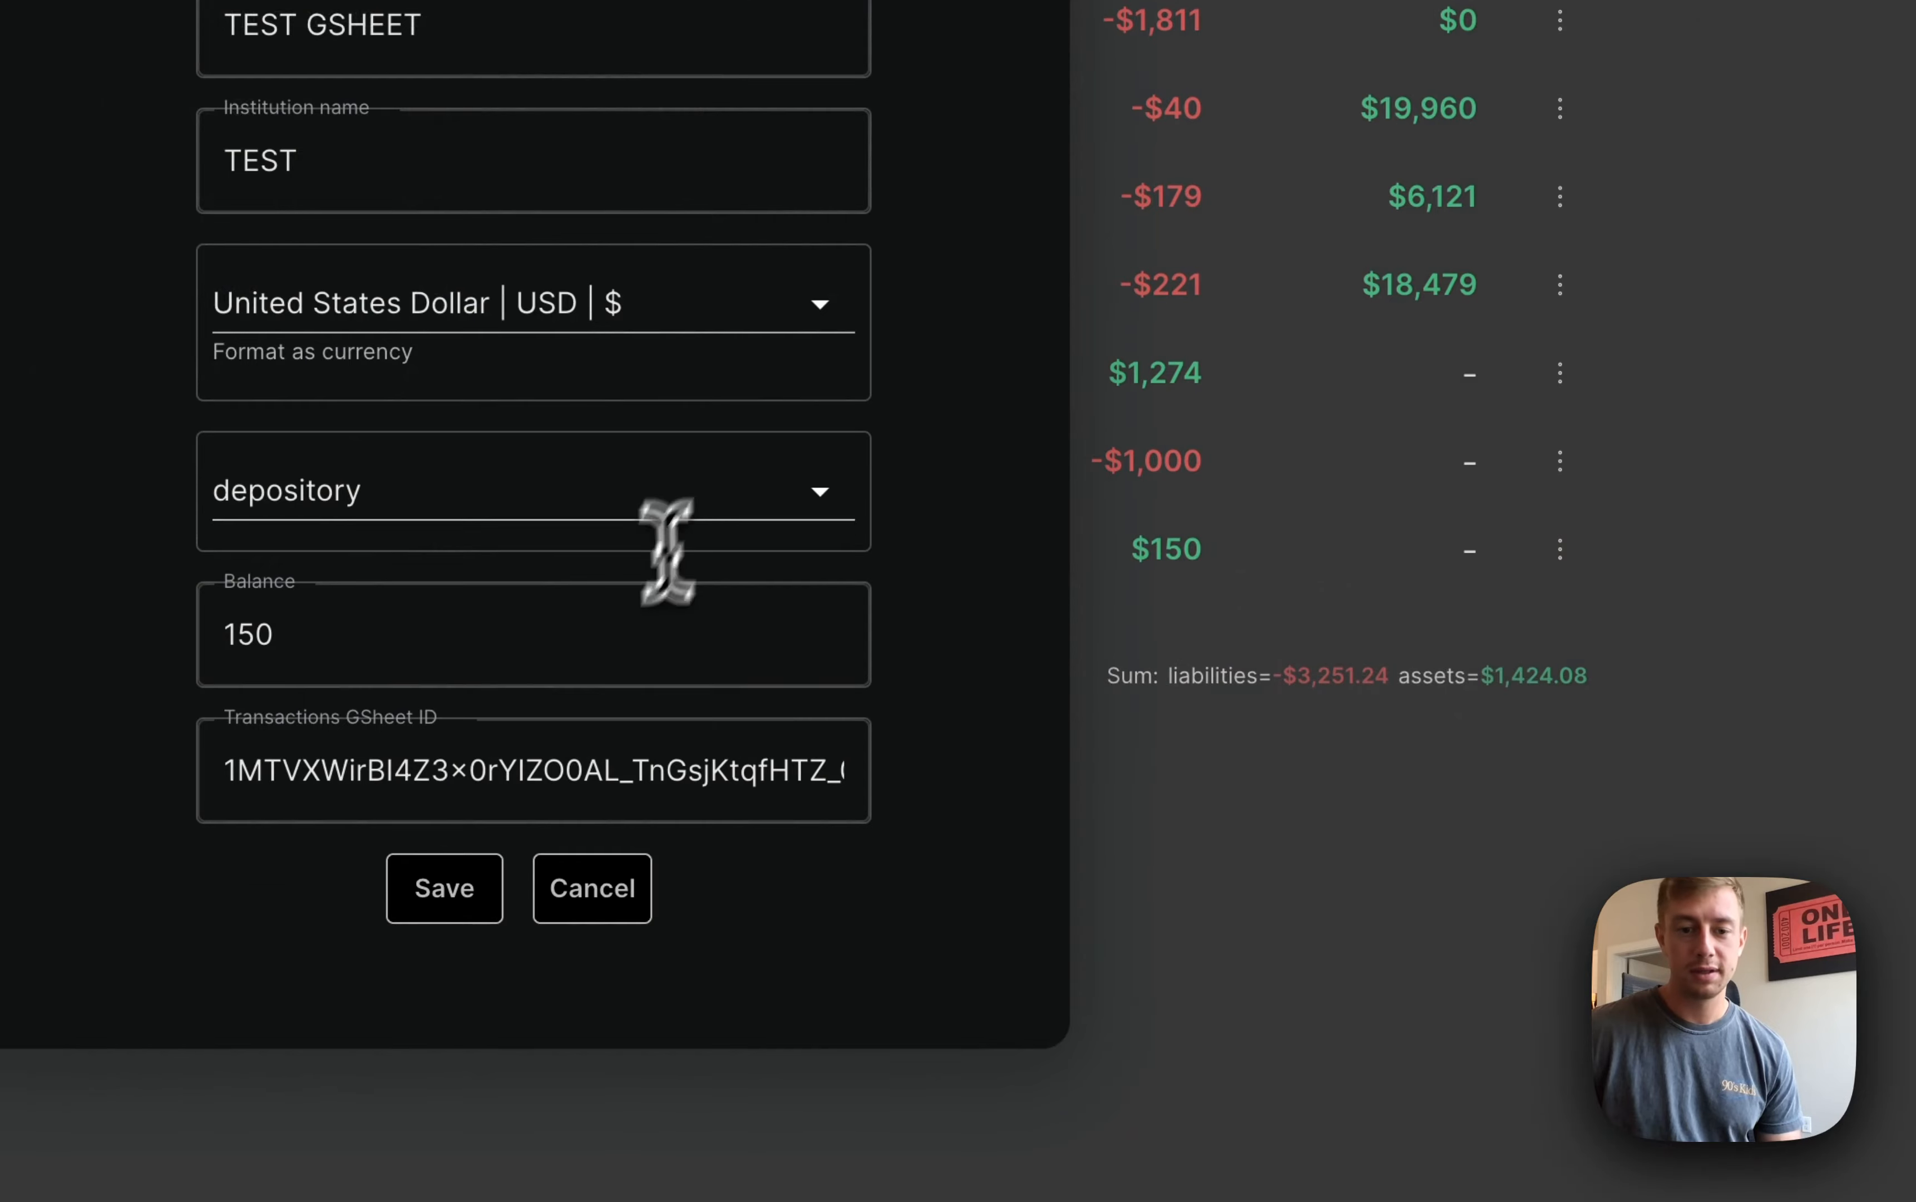
Inspect the full Transactions GSheet ID of the TEST GSHEET account and close the account form without saving
left_click(711, 774)
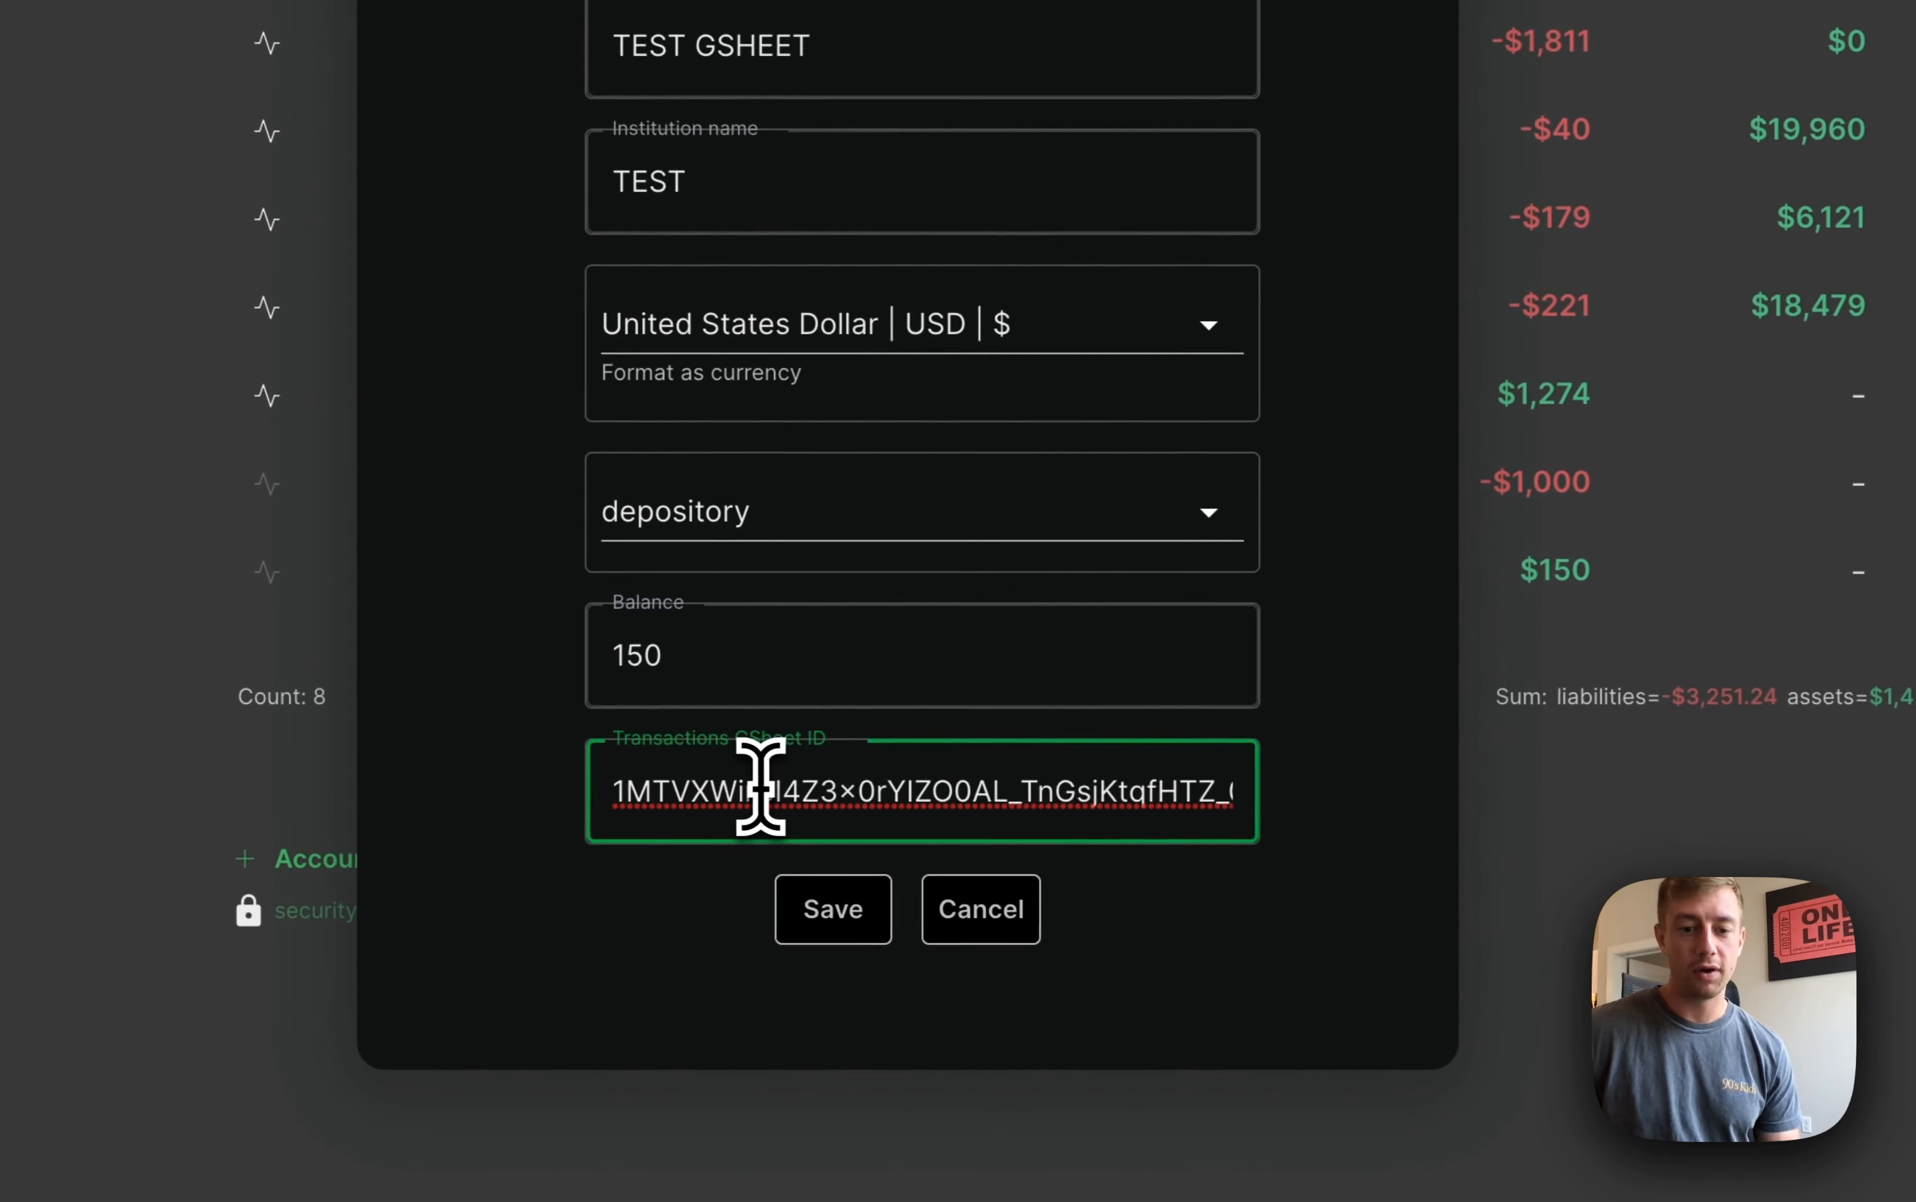
scroll(761, 787, "right", 2)
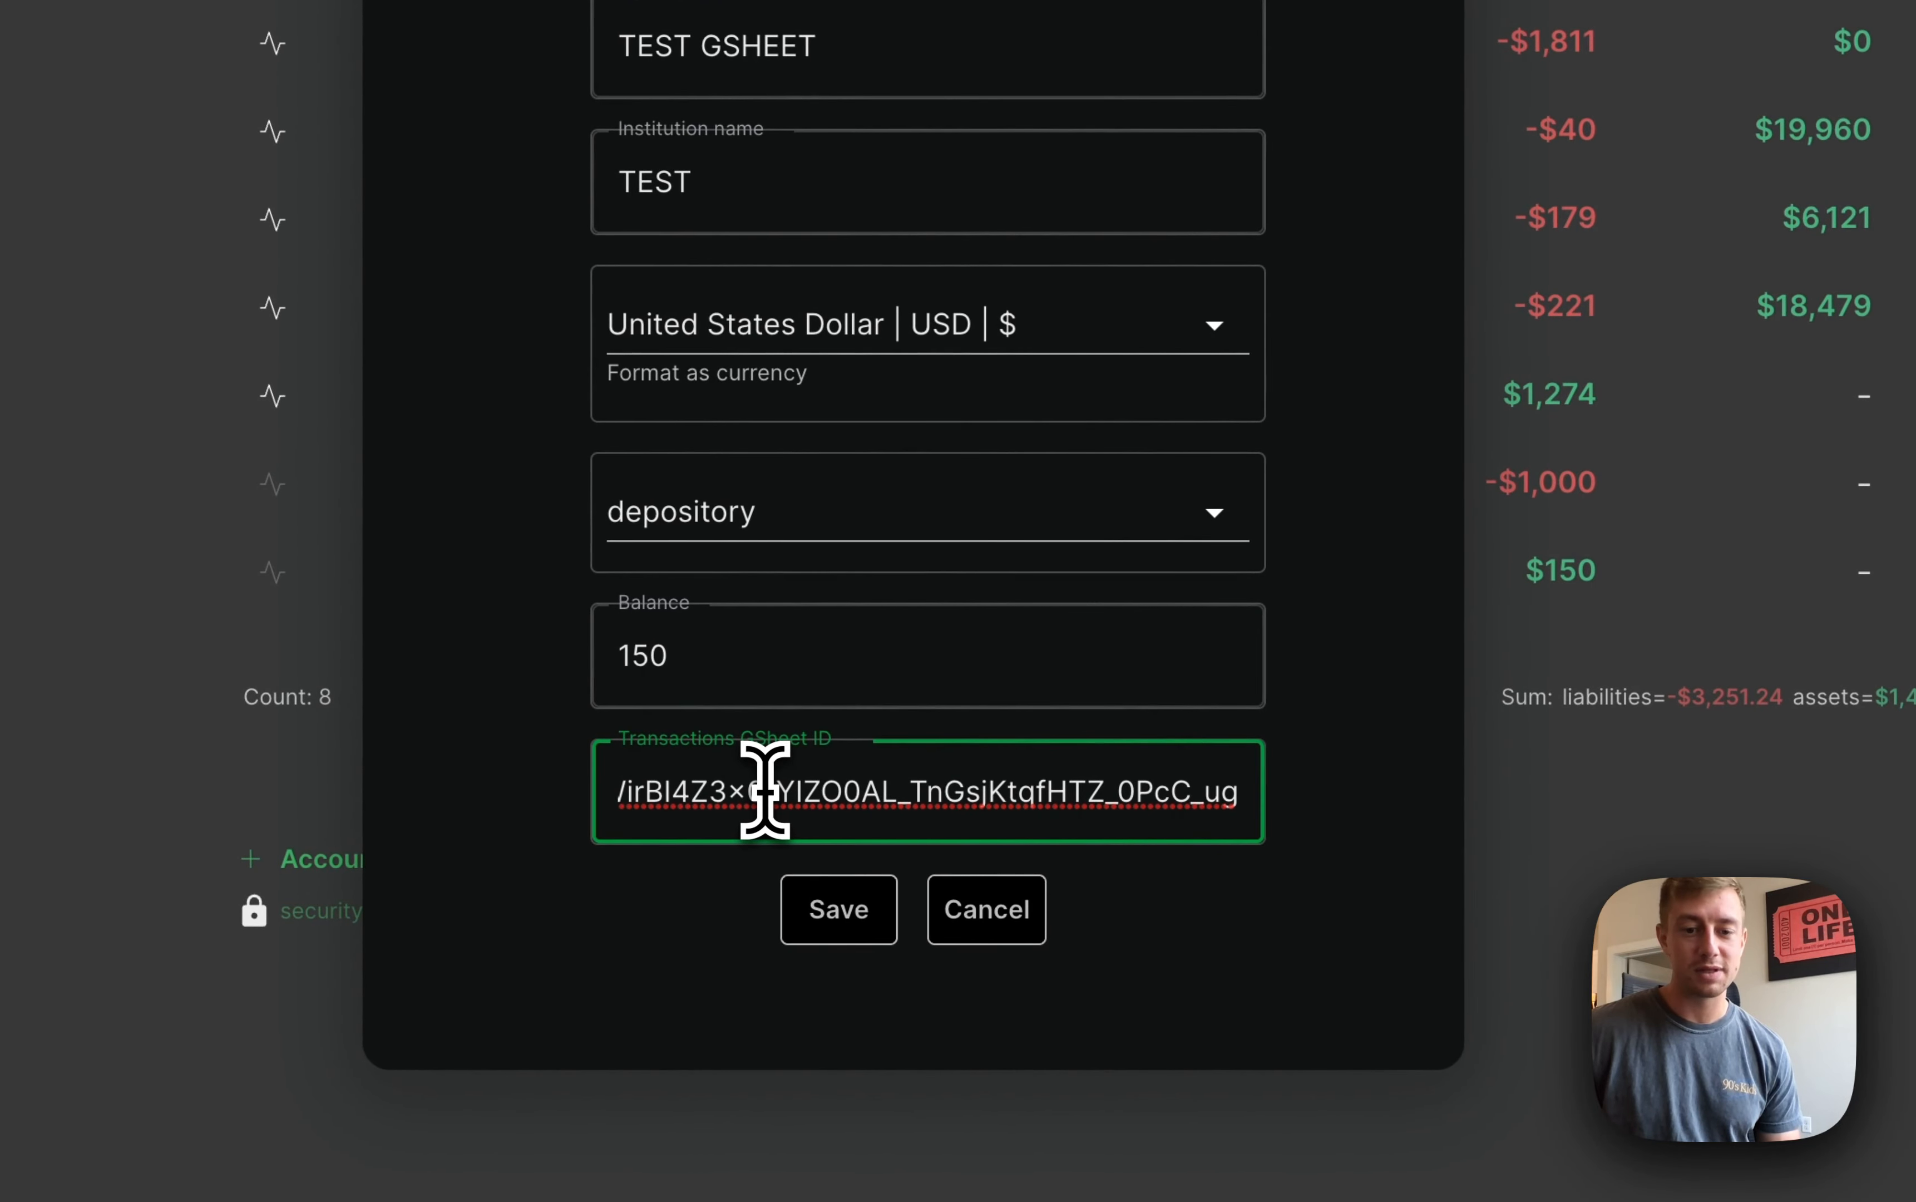
scroll(760, 789, "left", 2)
scroll(759, 790, "right", 2)
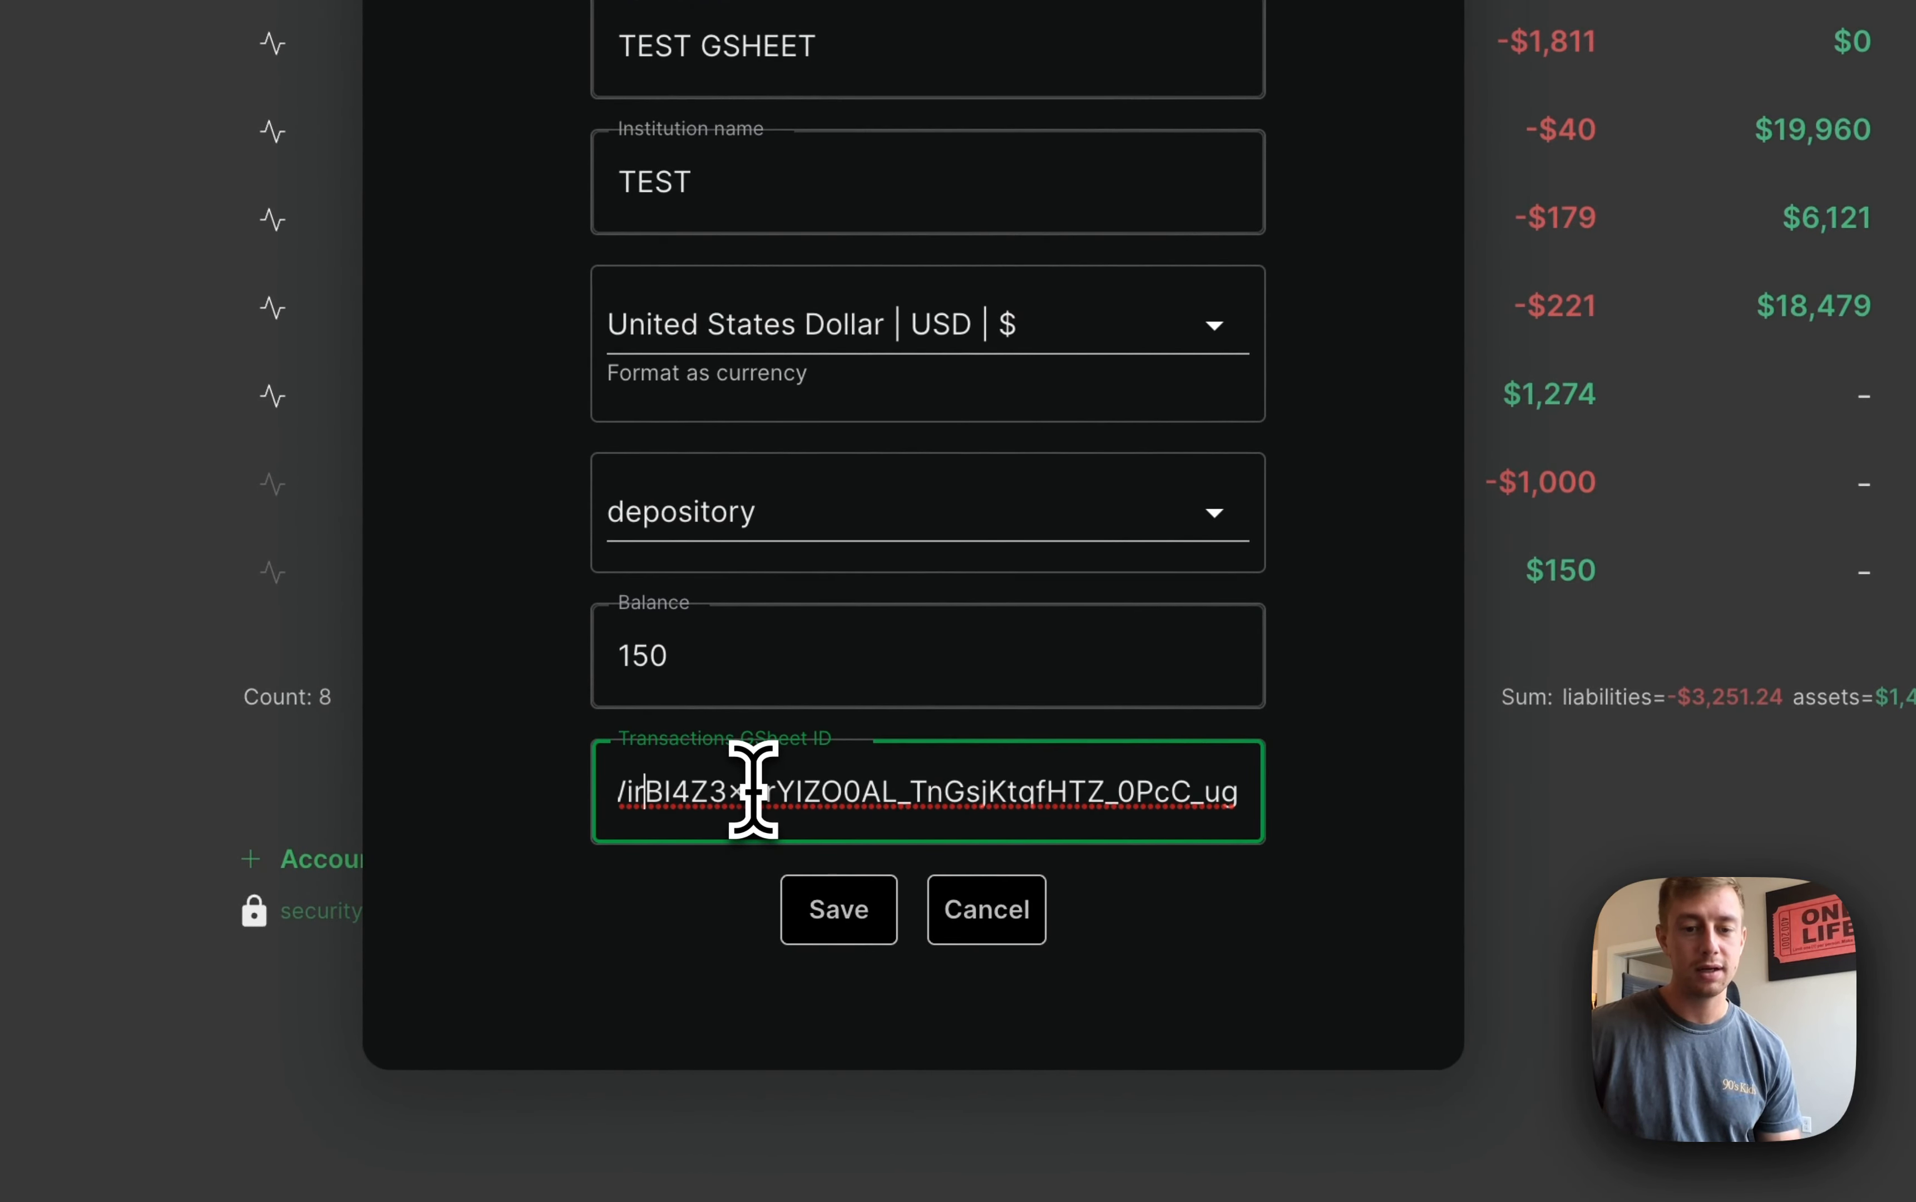
scroll(754, 790, "left", 2)
key("super+a")
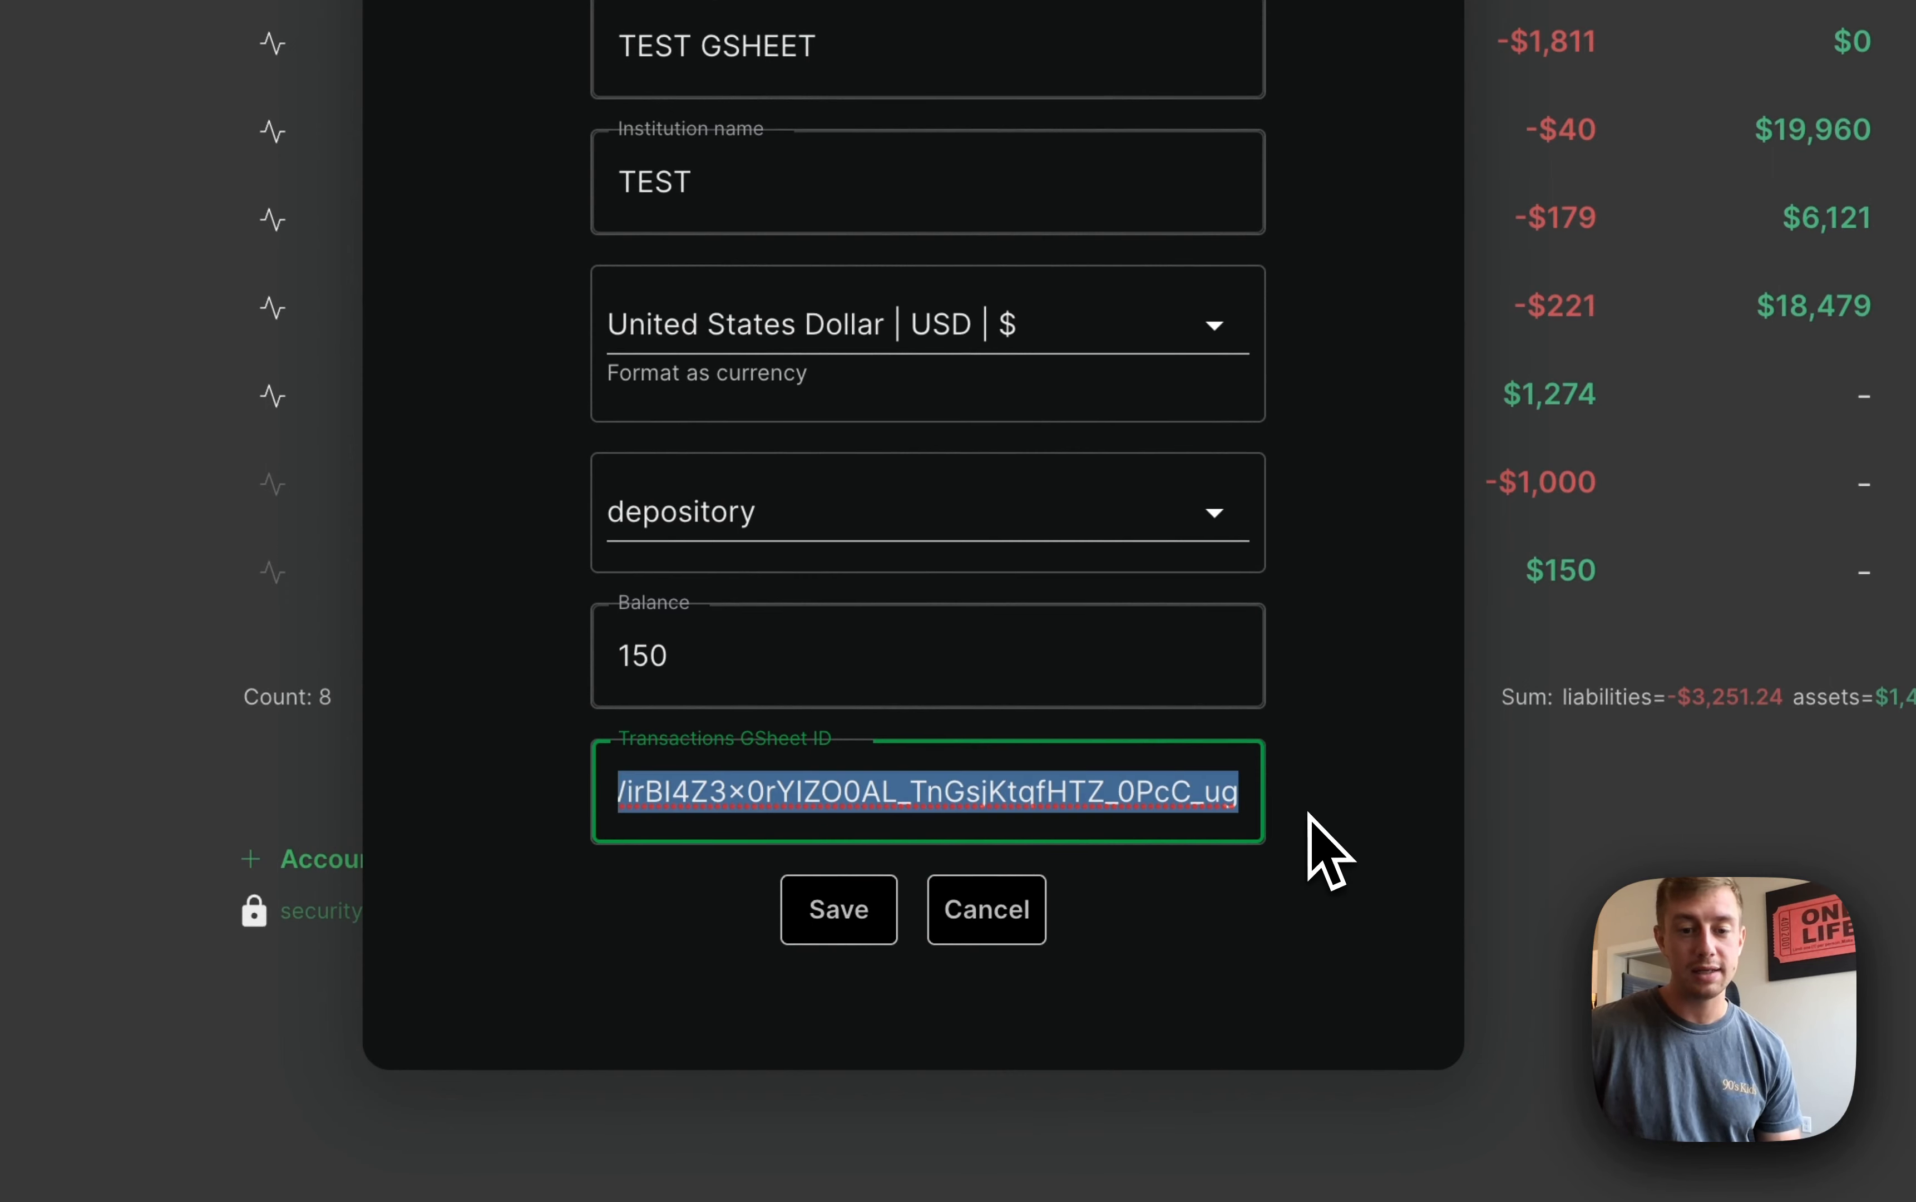
left_click(1119, 791)
scroll(889, 796, "left", 2)
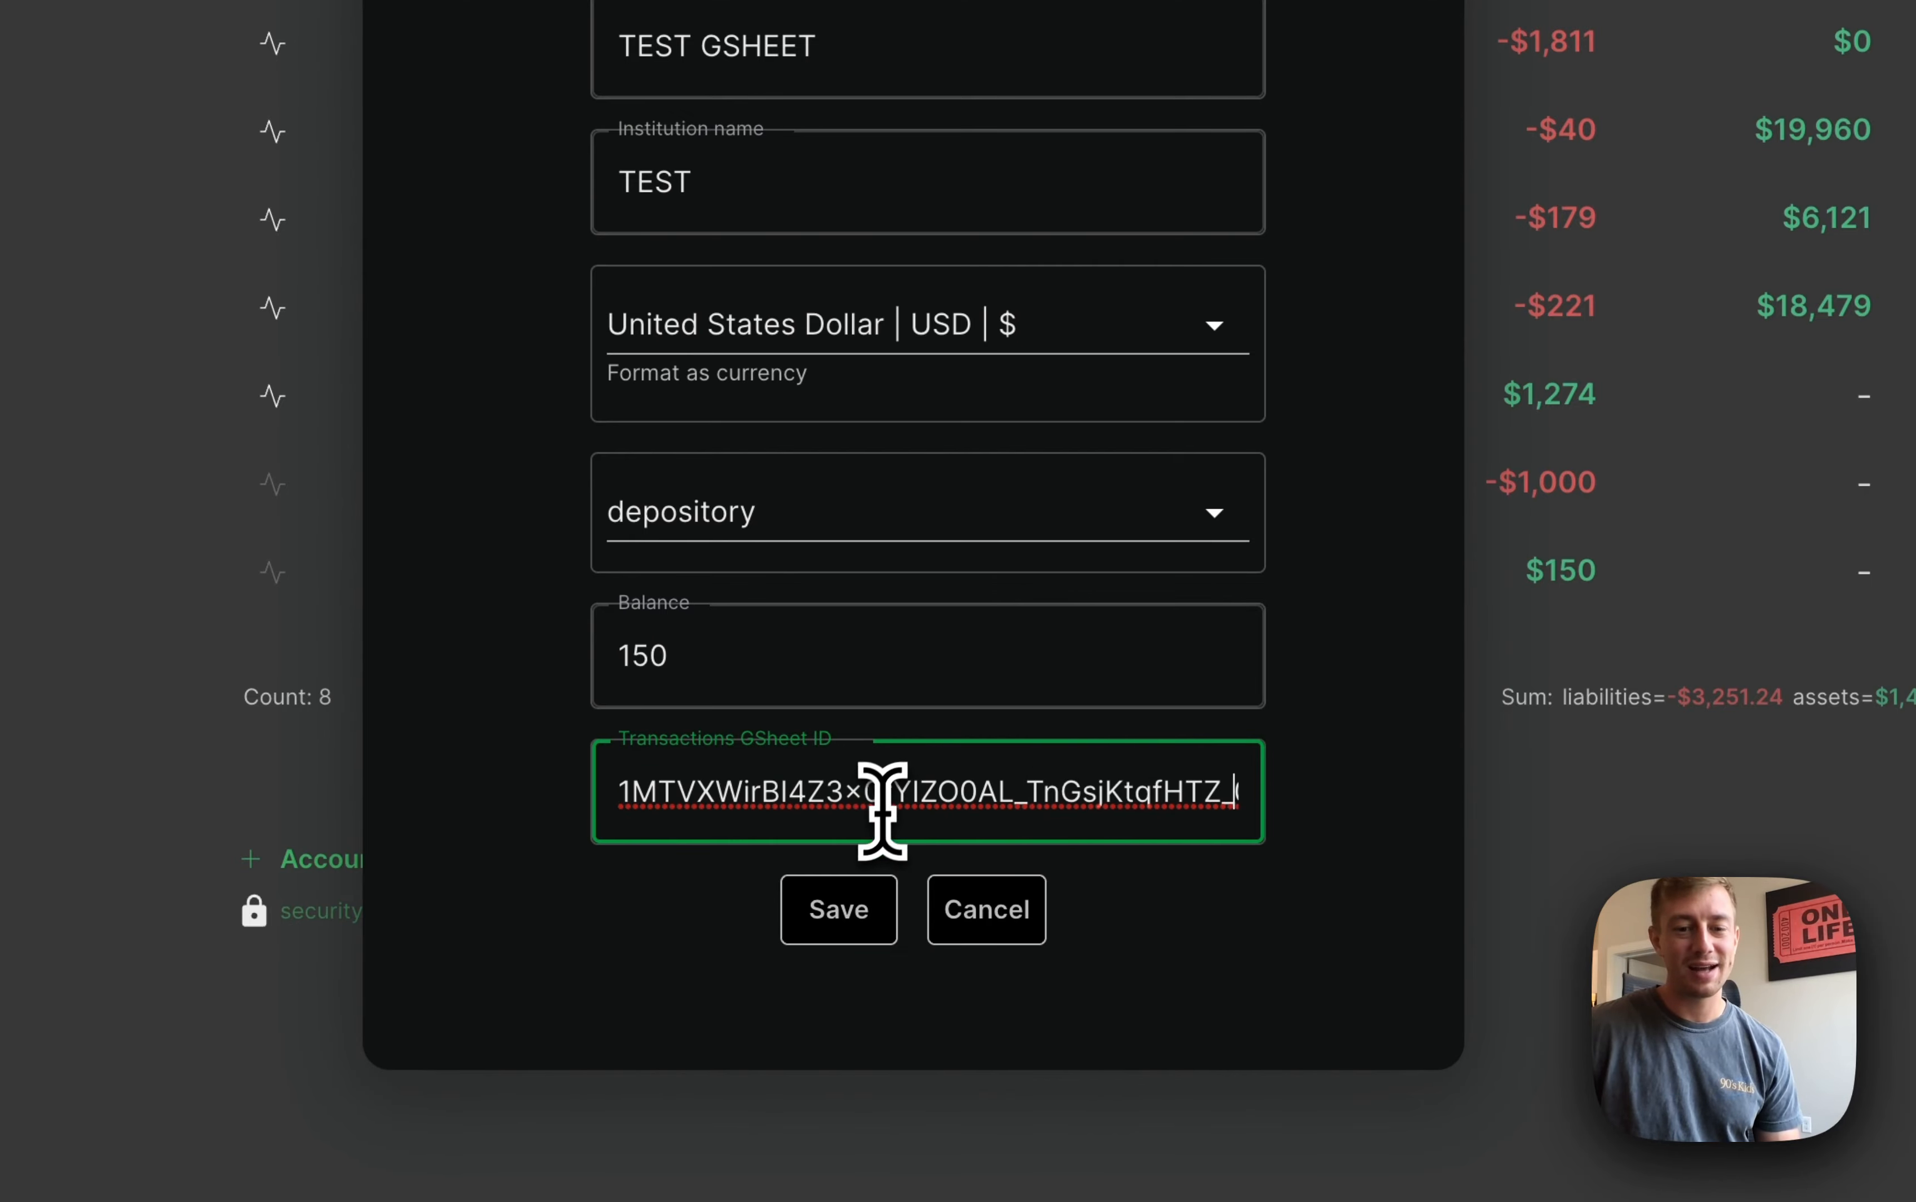
left_click(930, 909)
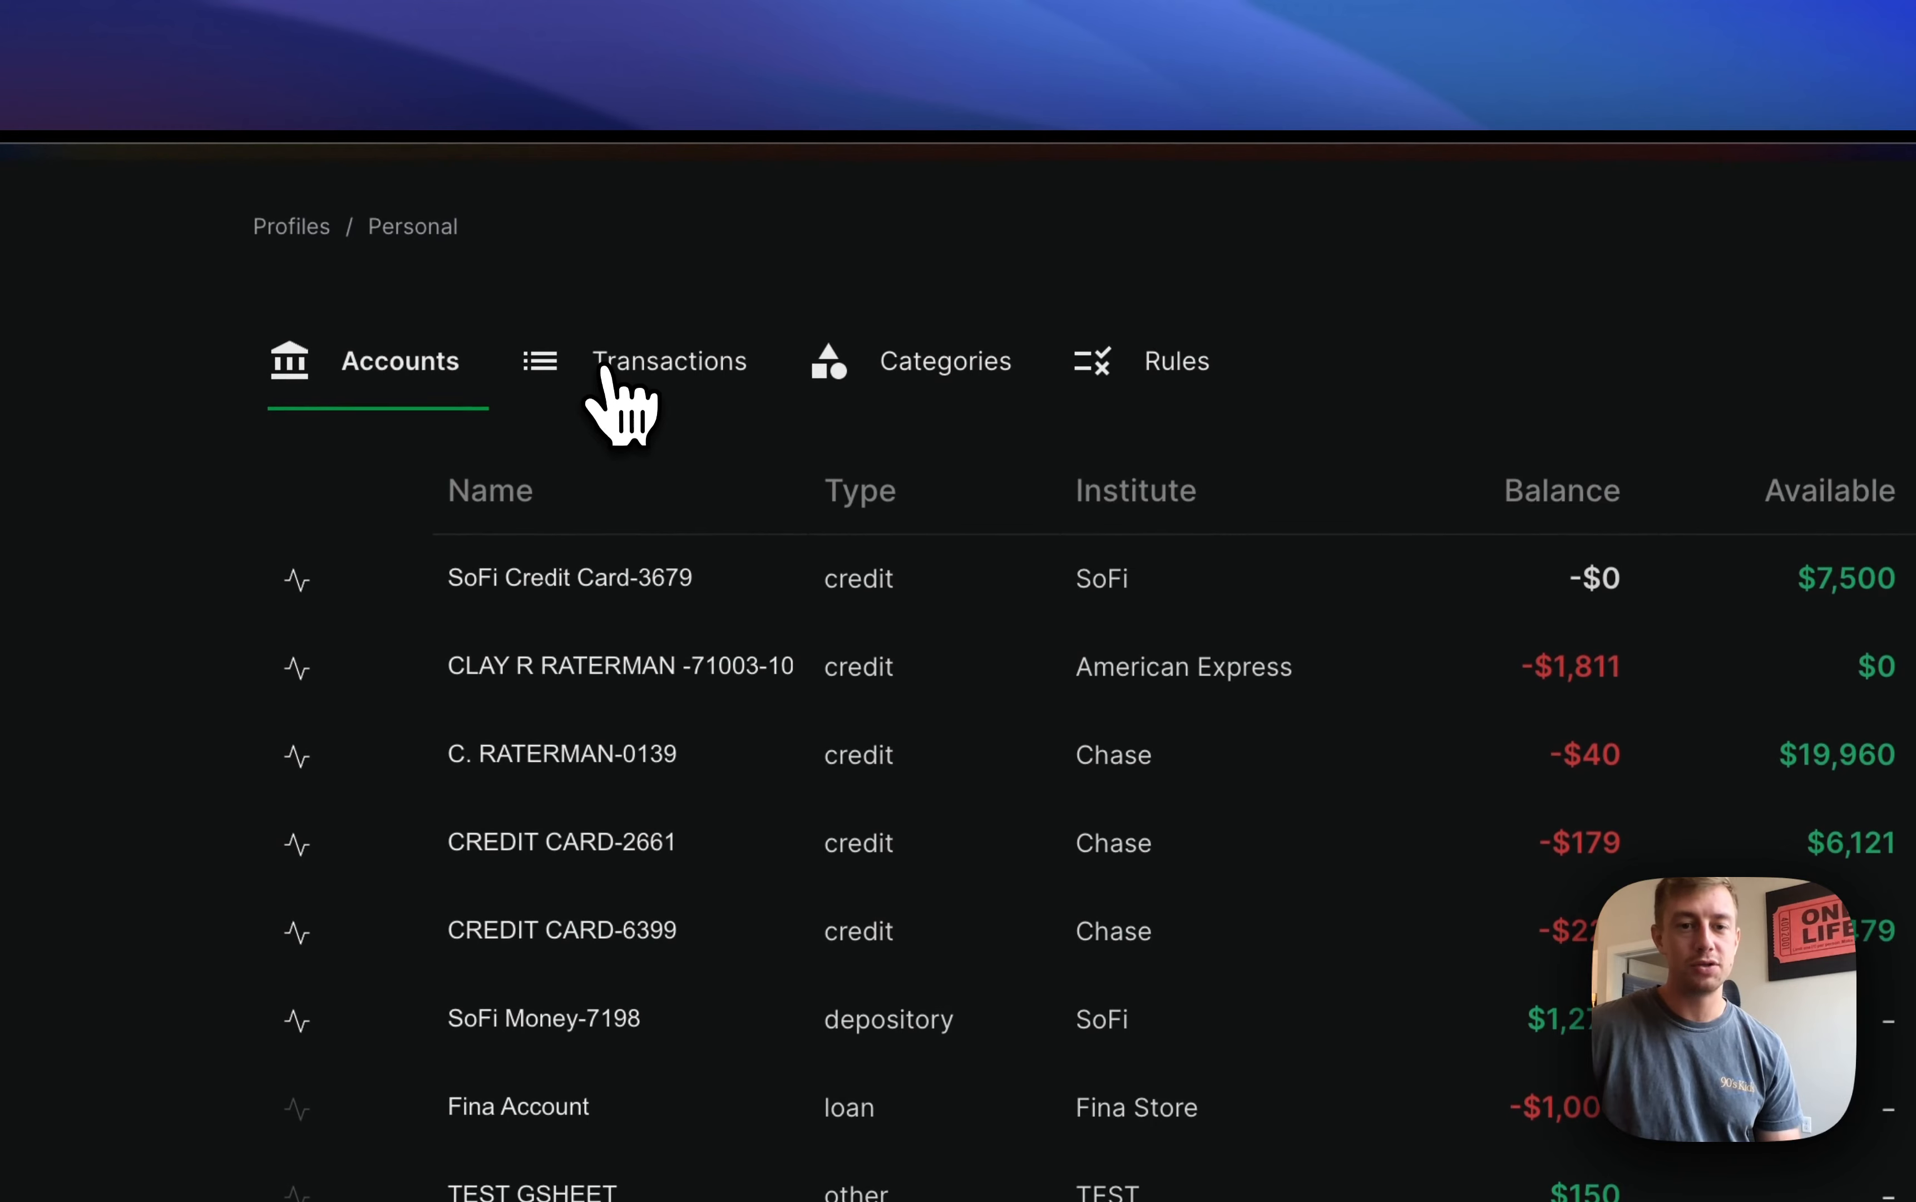
Show the Personal profile's transactions for the date range 06/01/2023 to 06/28/2023
left_click(618, 355)
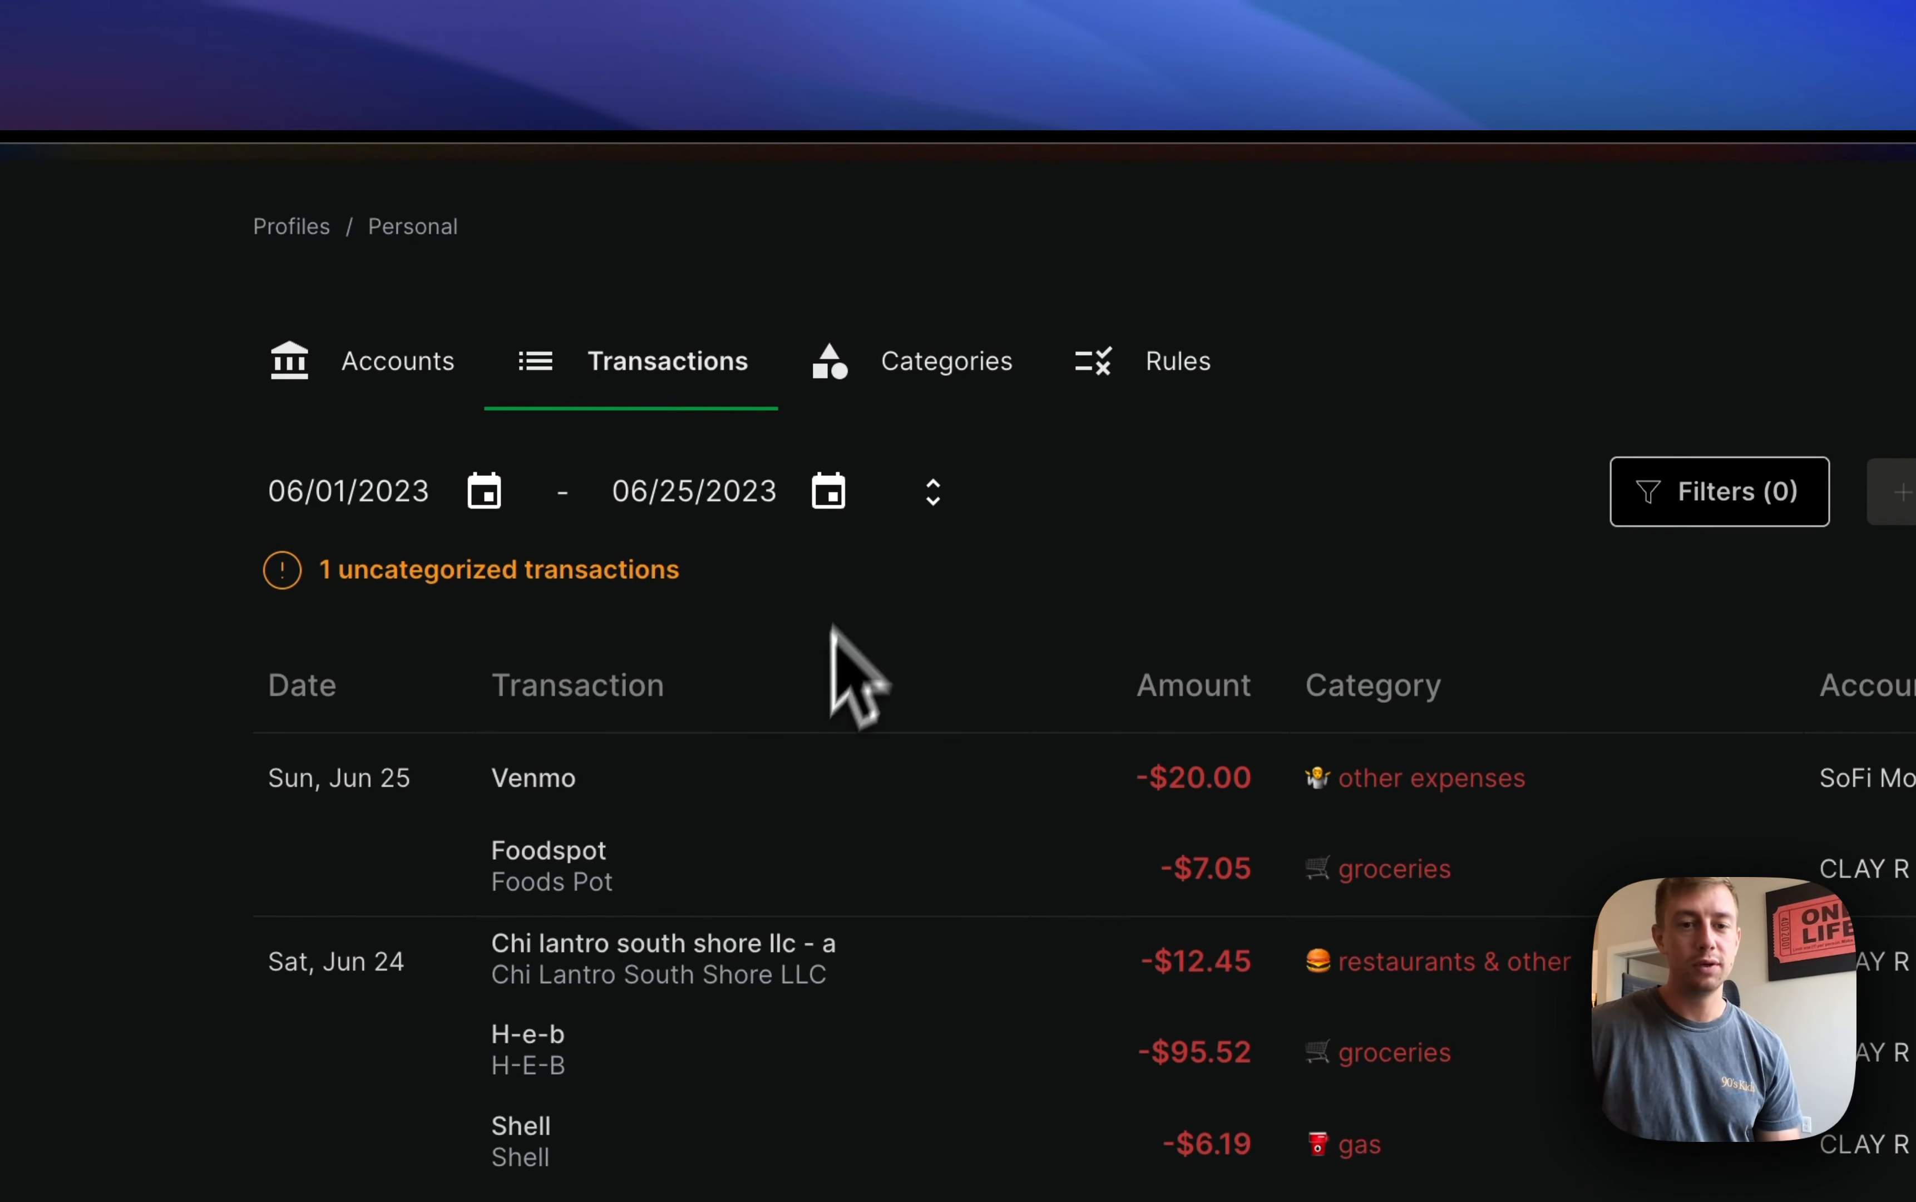
left_click(934, 491)
left_click(834, 756)
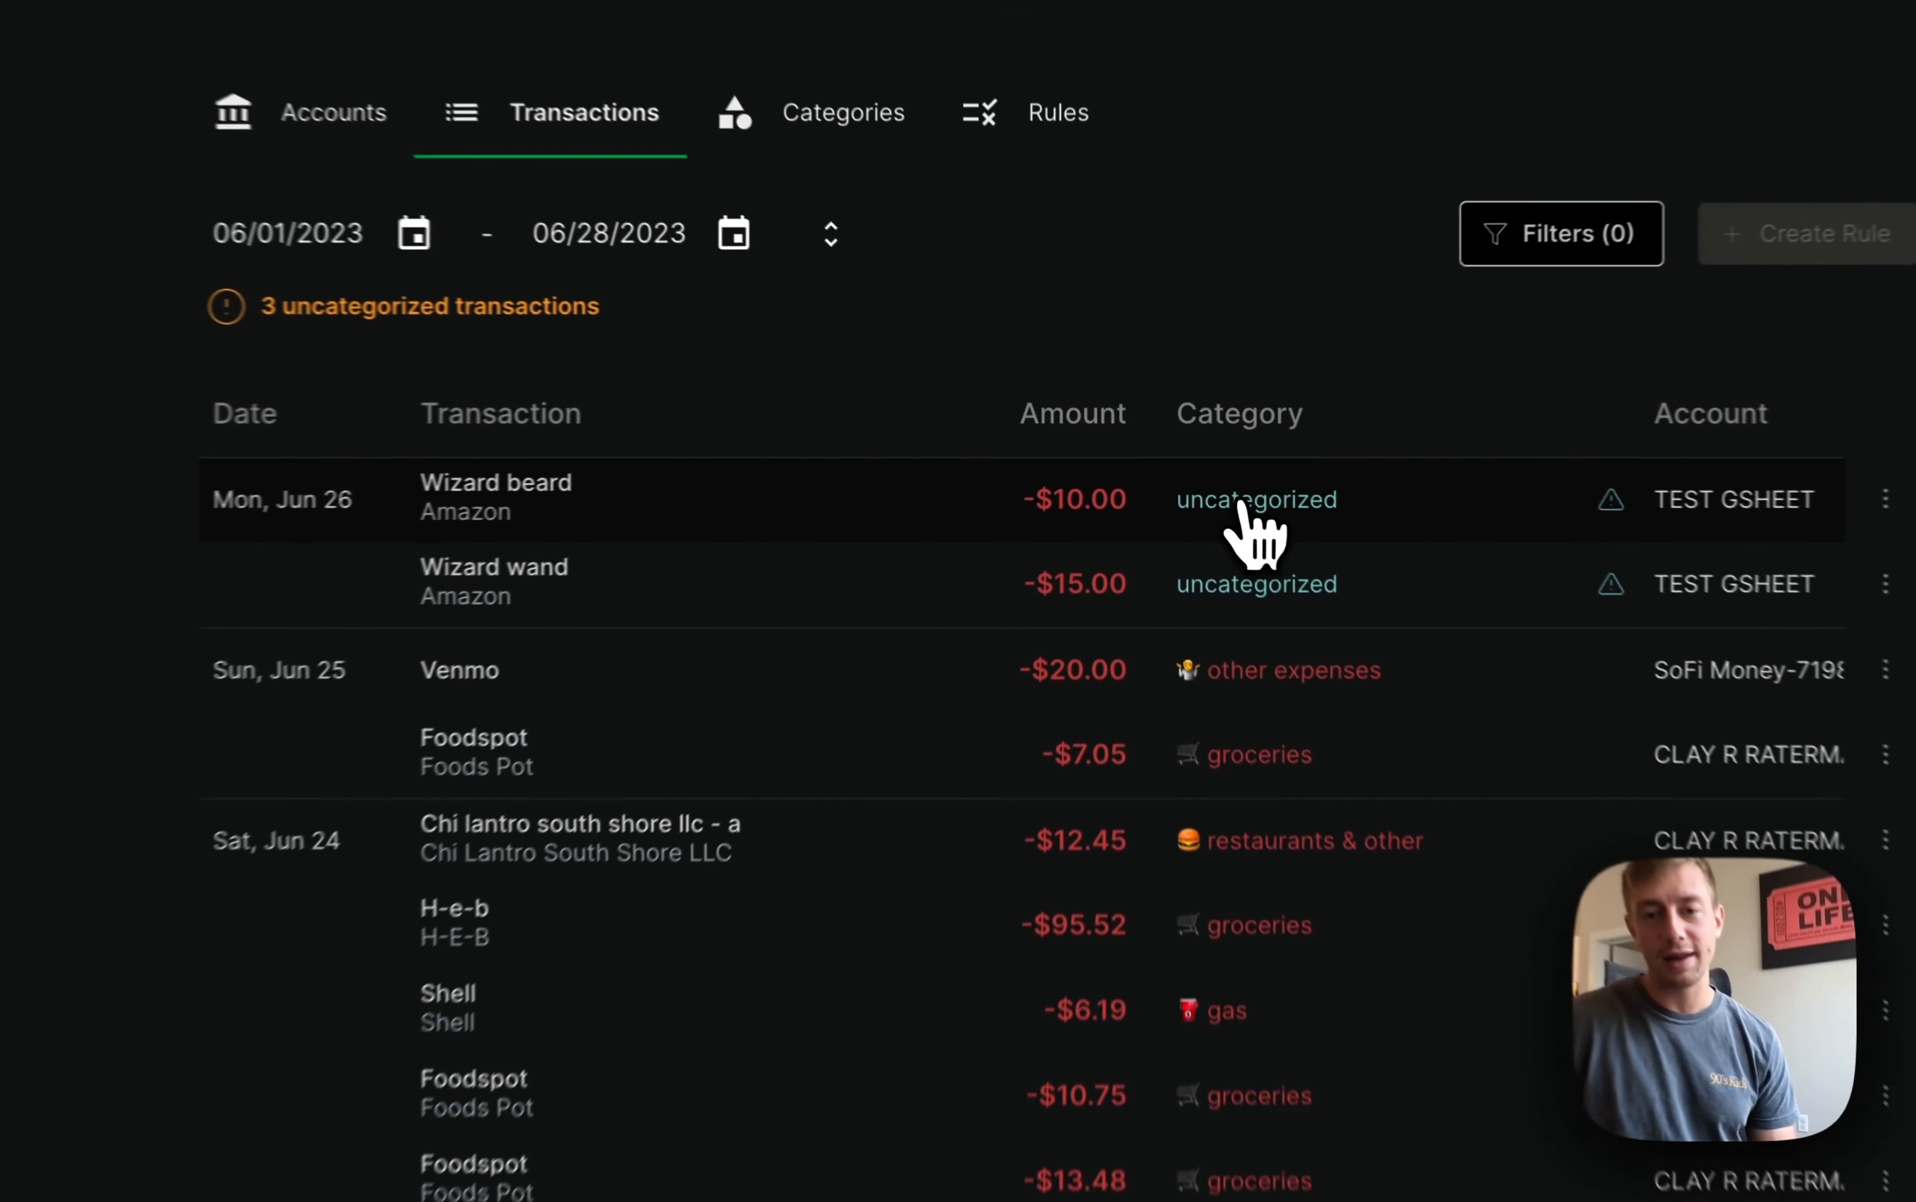
Browse the categories offered for Wizard beard without choosing one, and look through the transaction list for the imported Wizard staff entry
left_click(1184, 460)
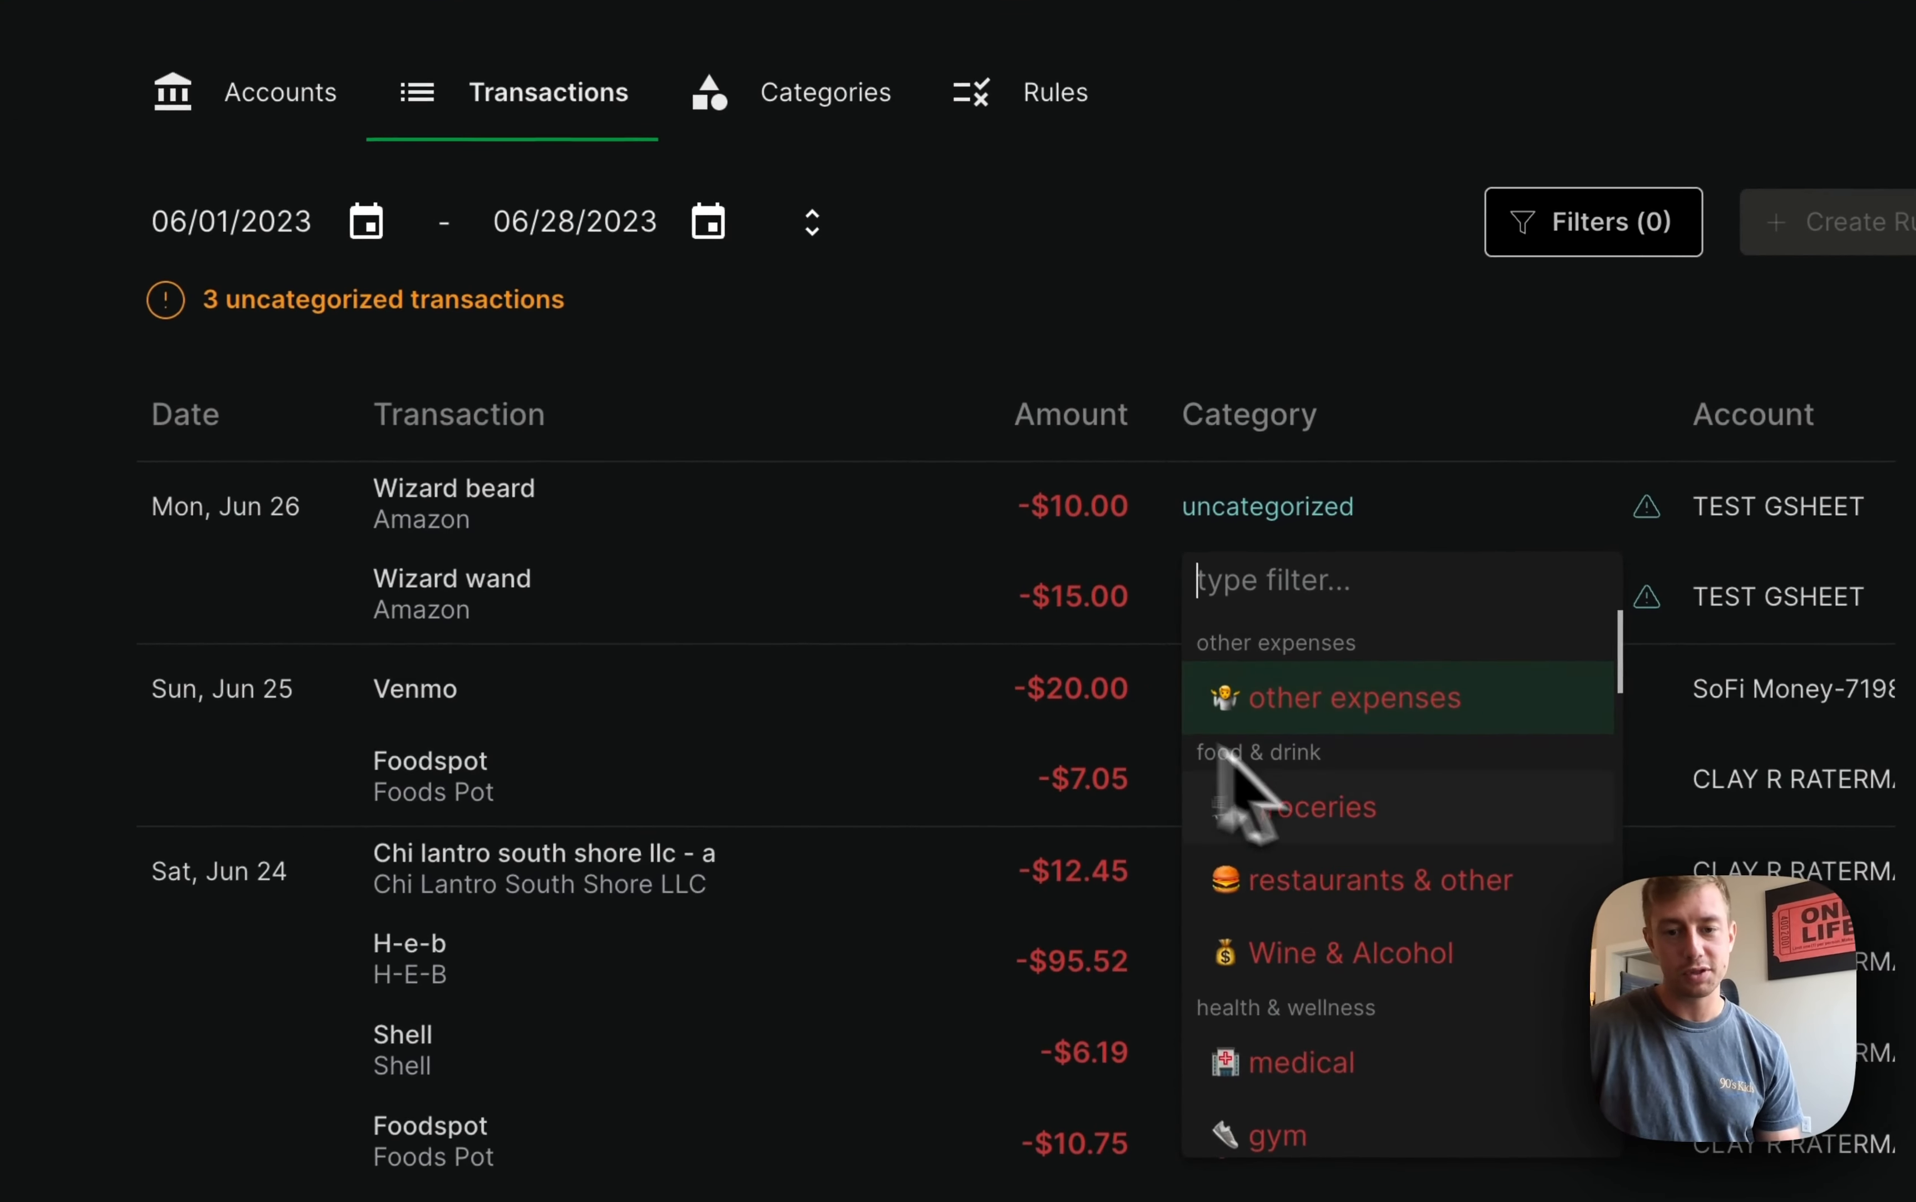
scroll(1362, 938, "down", 10)
scroll(1366, 934, "up", 12)
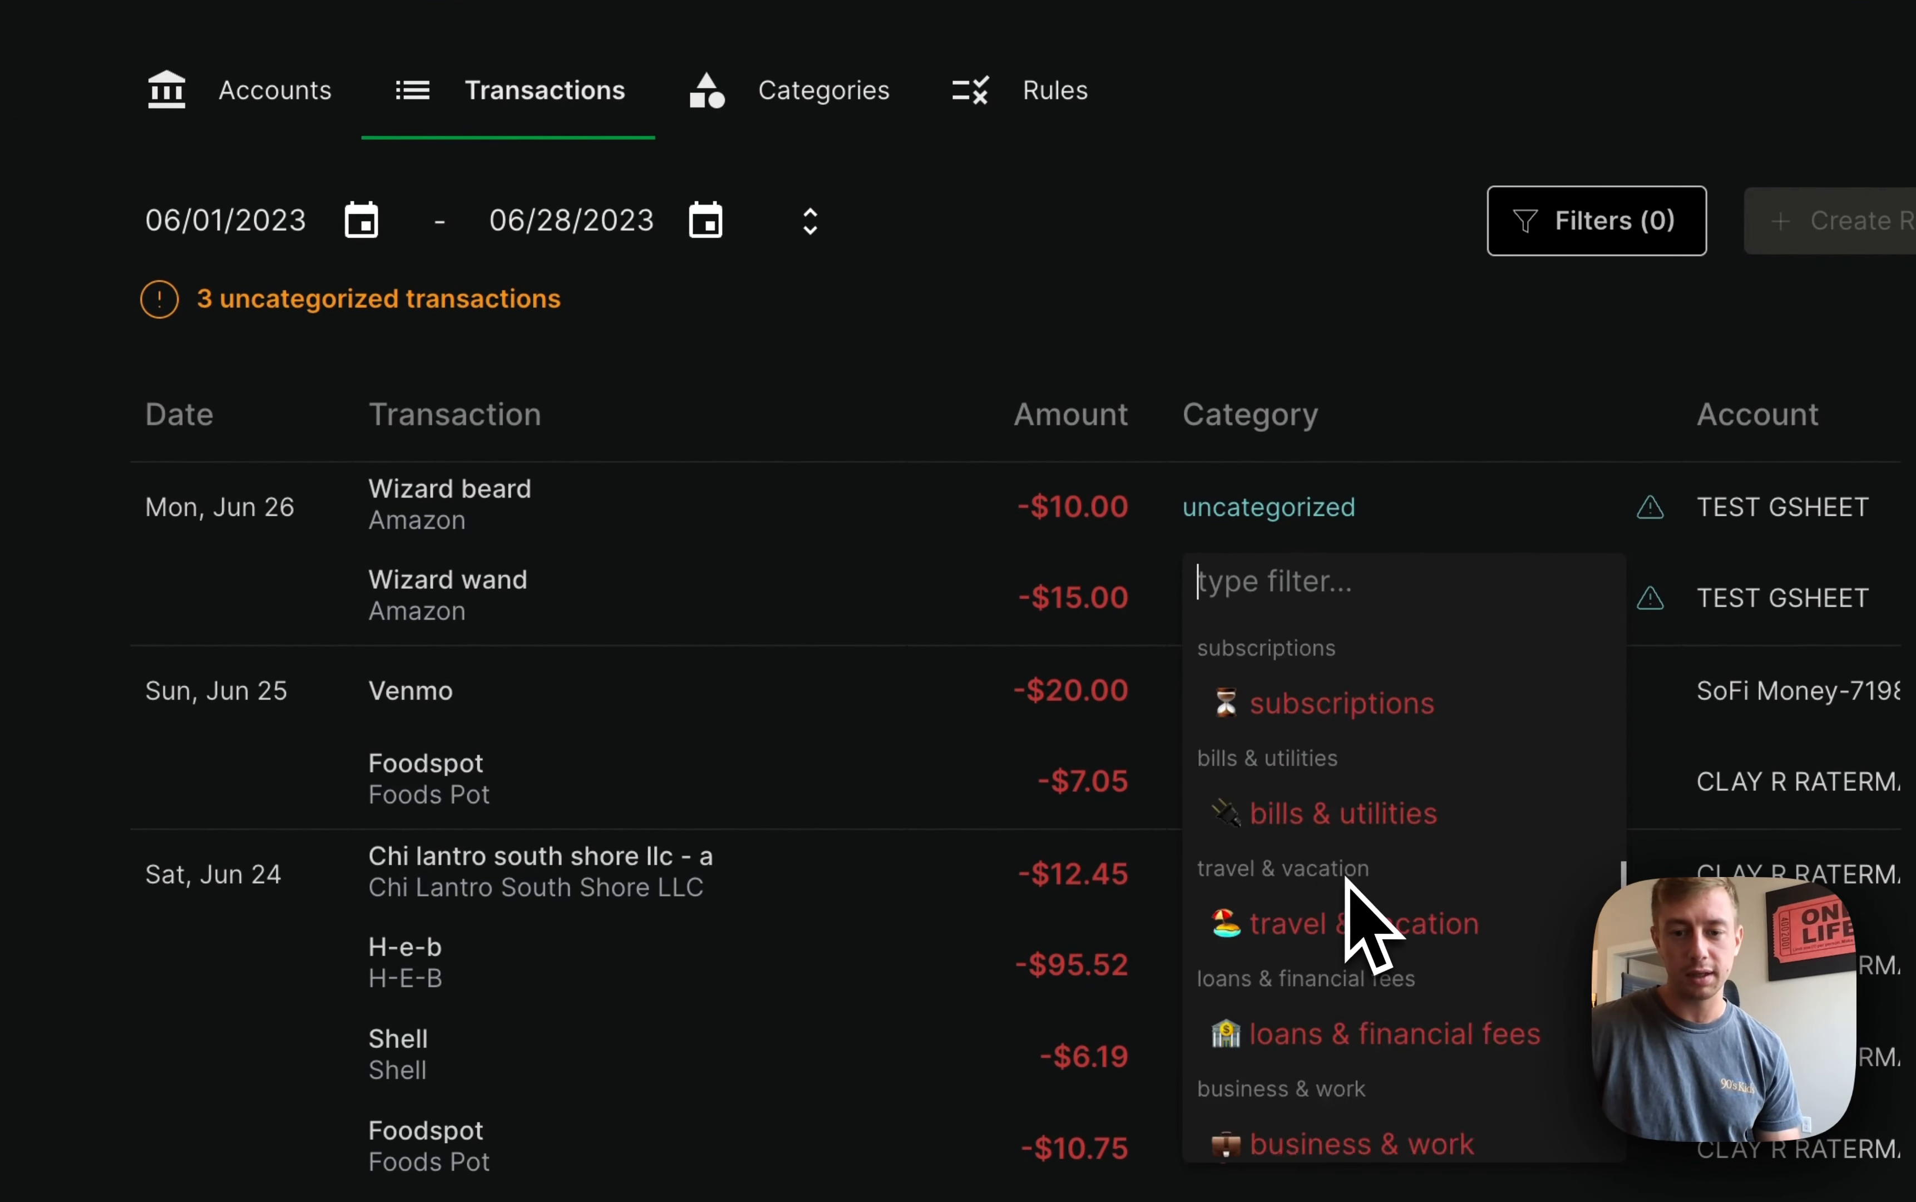
left_click(1316, 352)
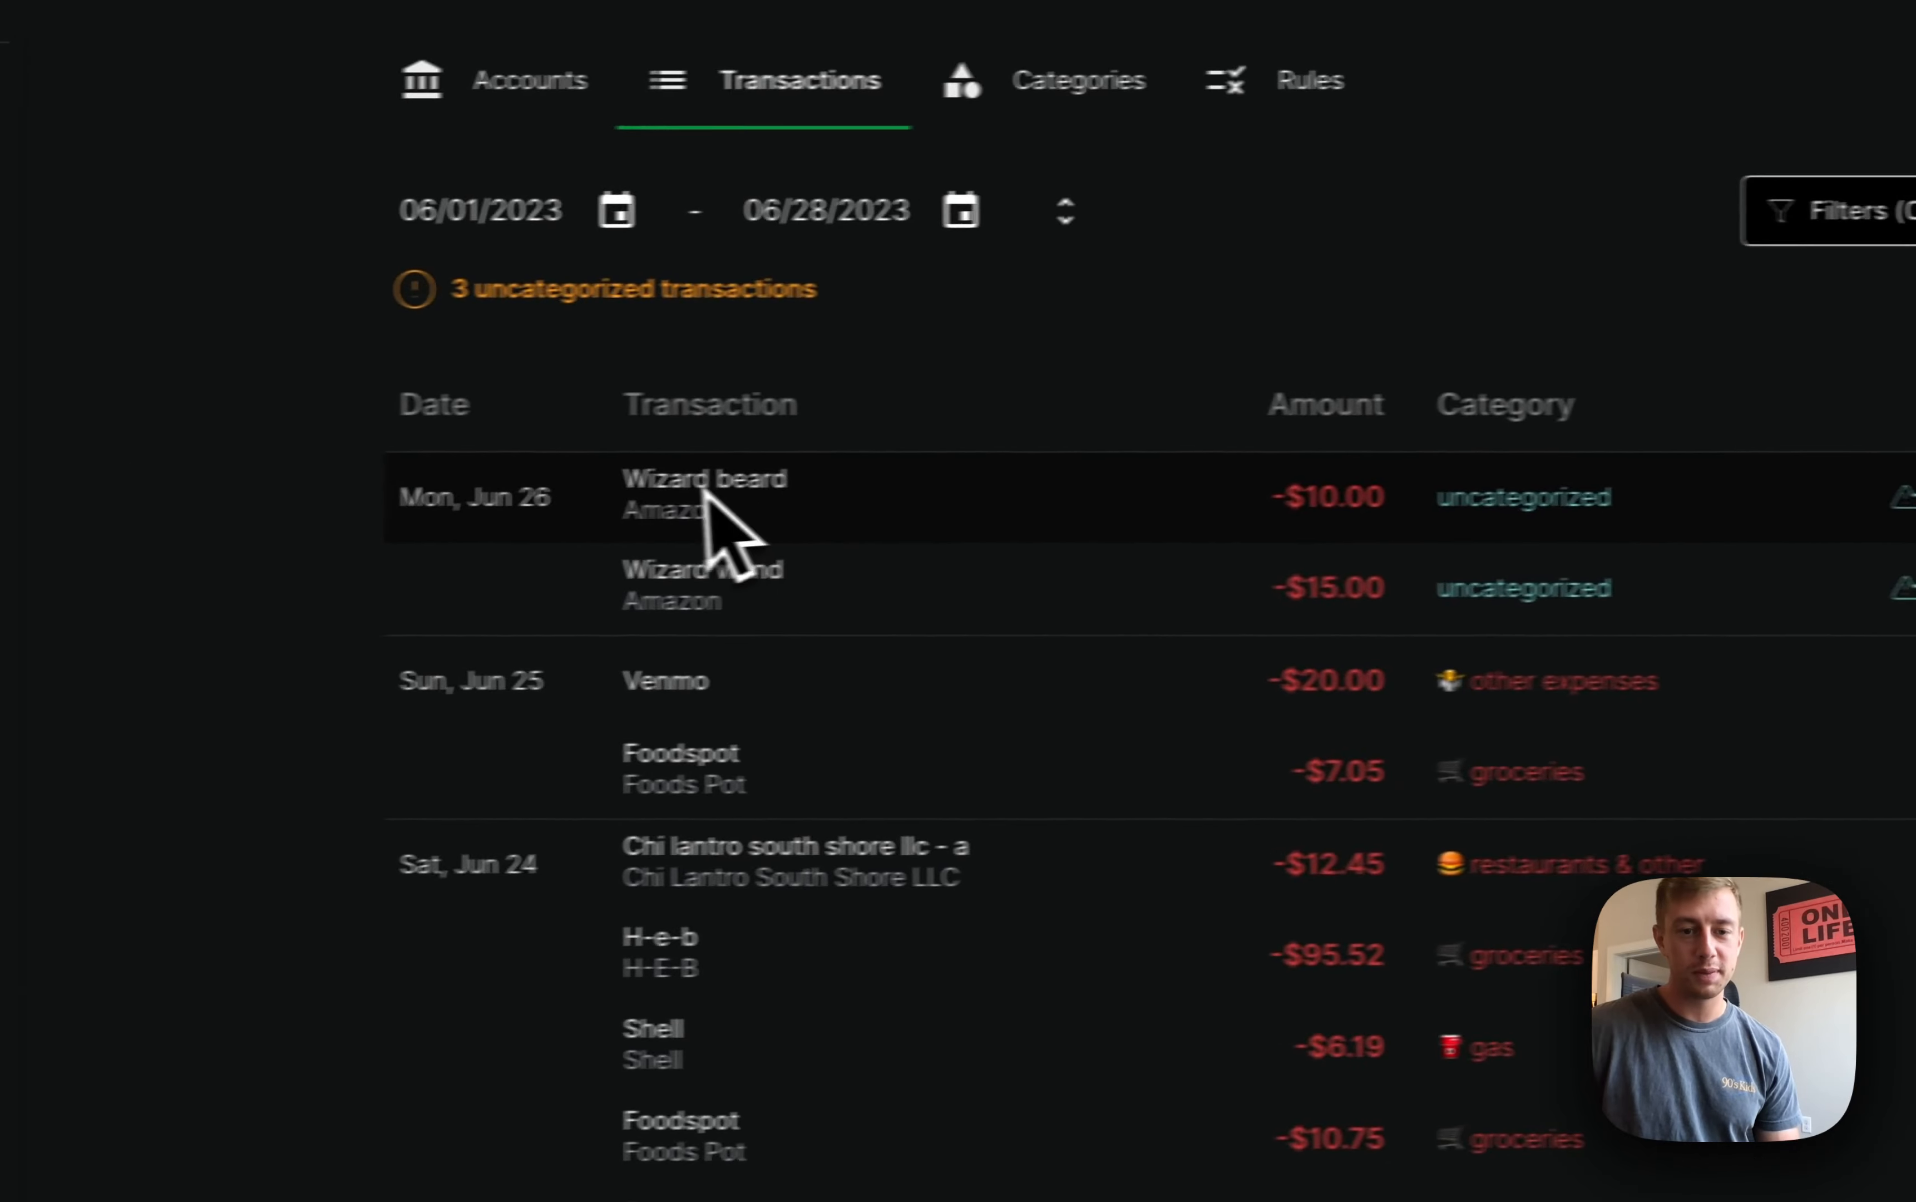
scroll(905, 584, "down", 10)
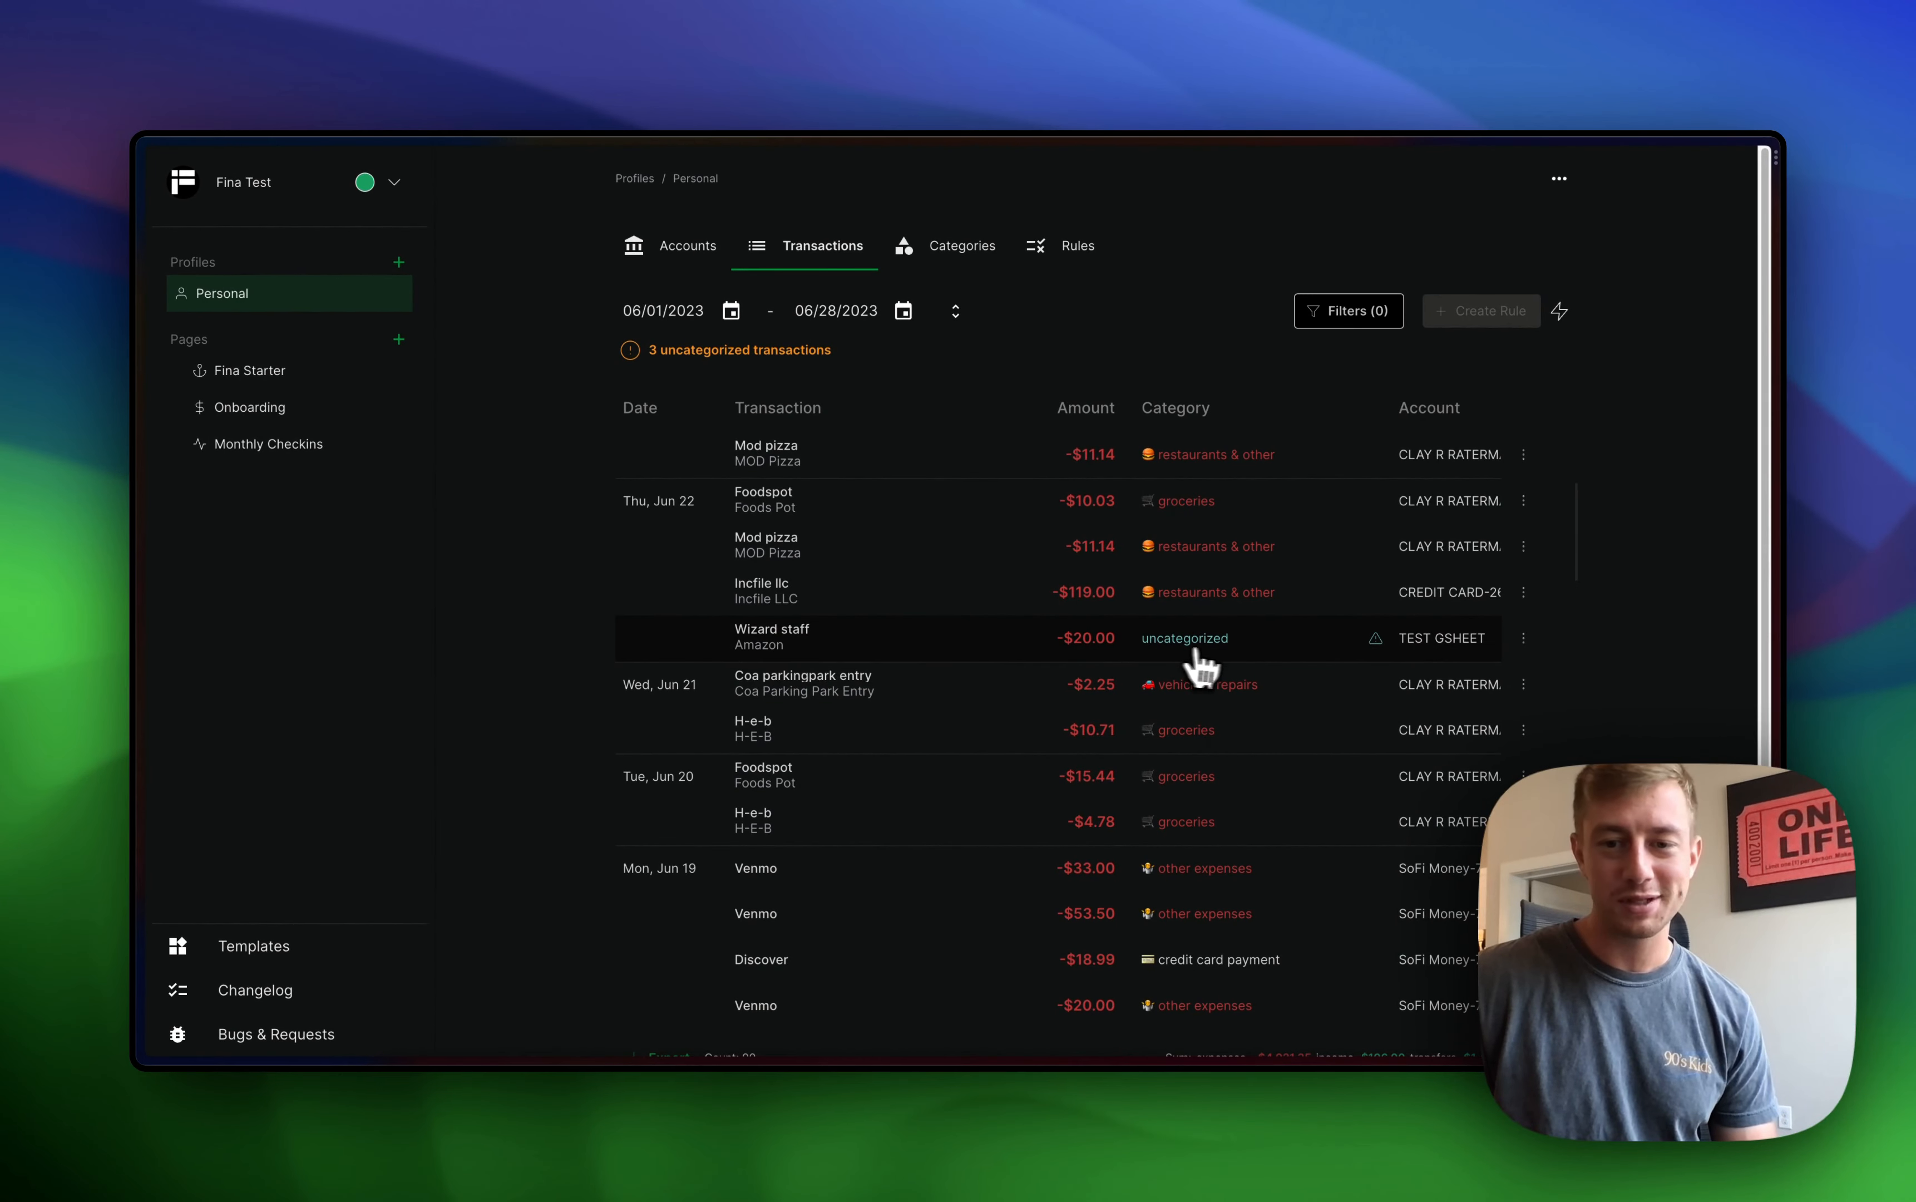
scroll(1214, 670, "up", 5)
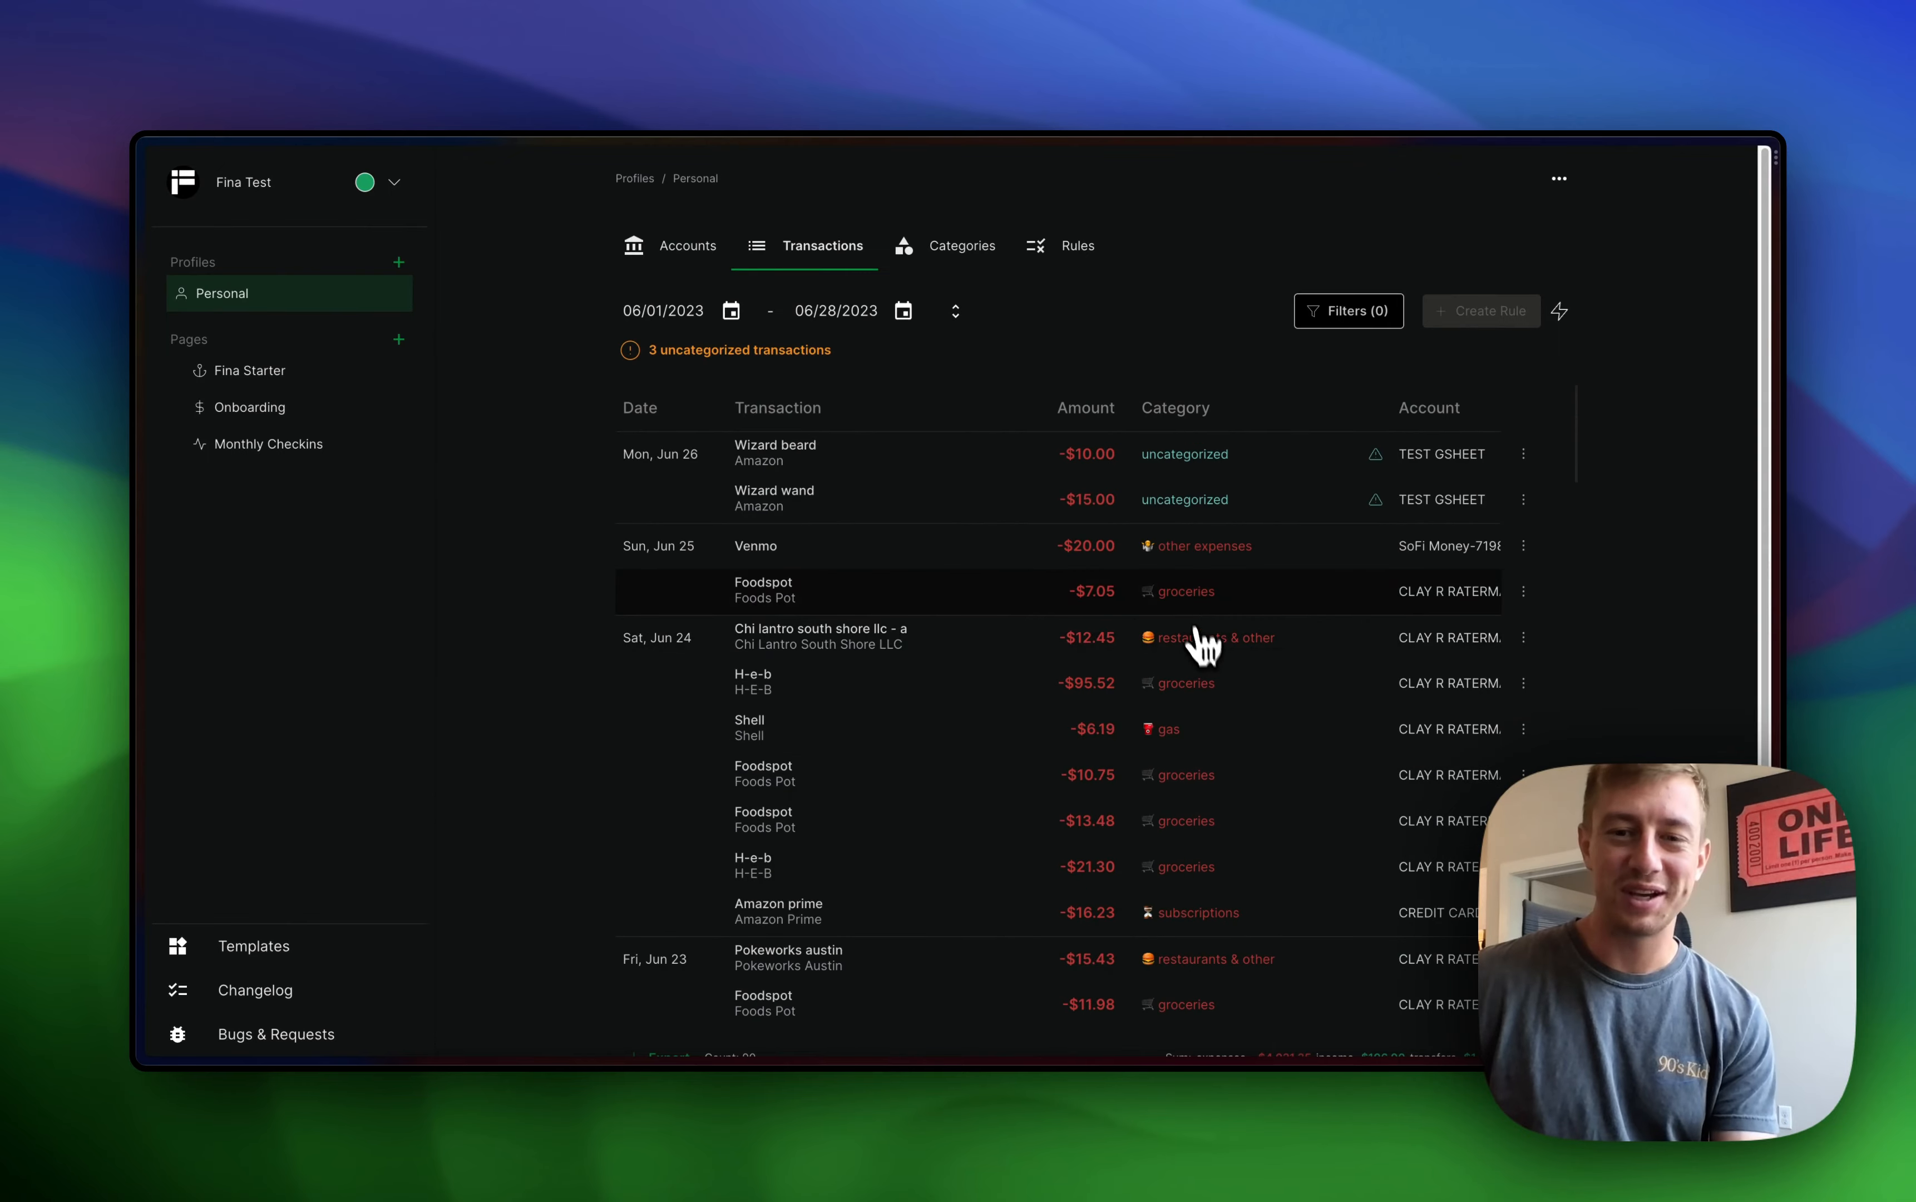
Assign the restaurants & other category to the uncategorized Wizard beard transaction
left_click(1192, 457)
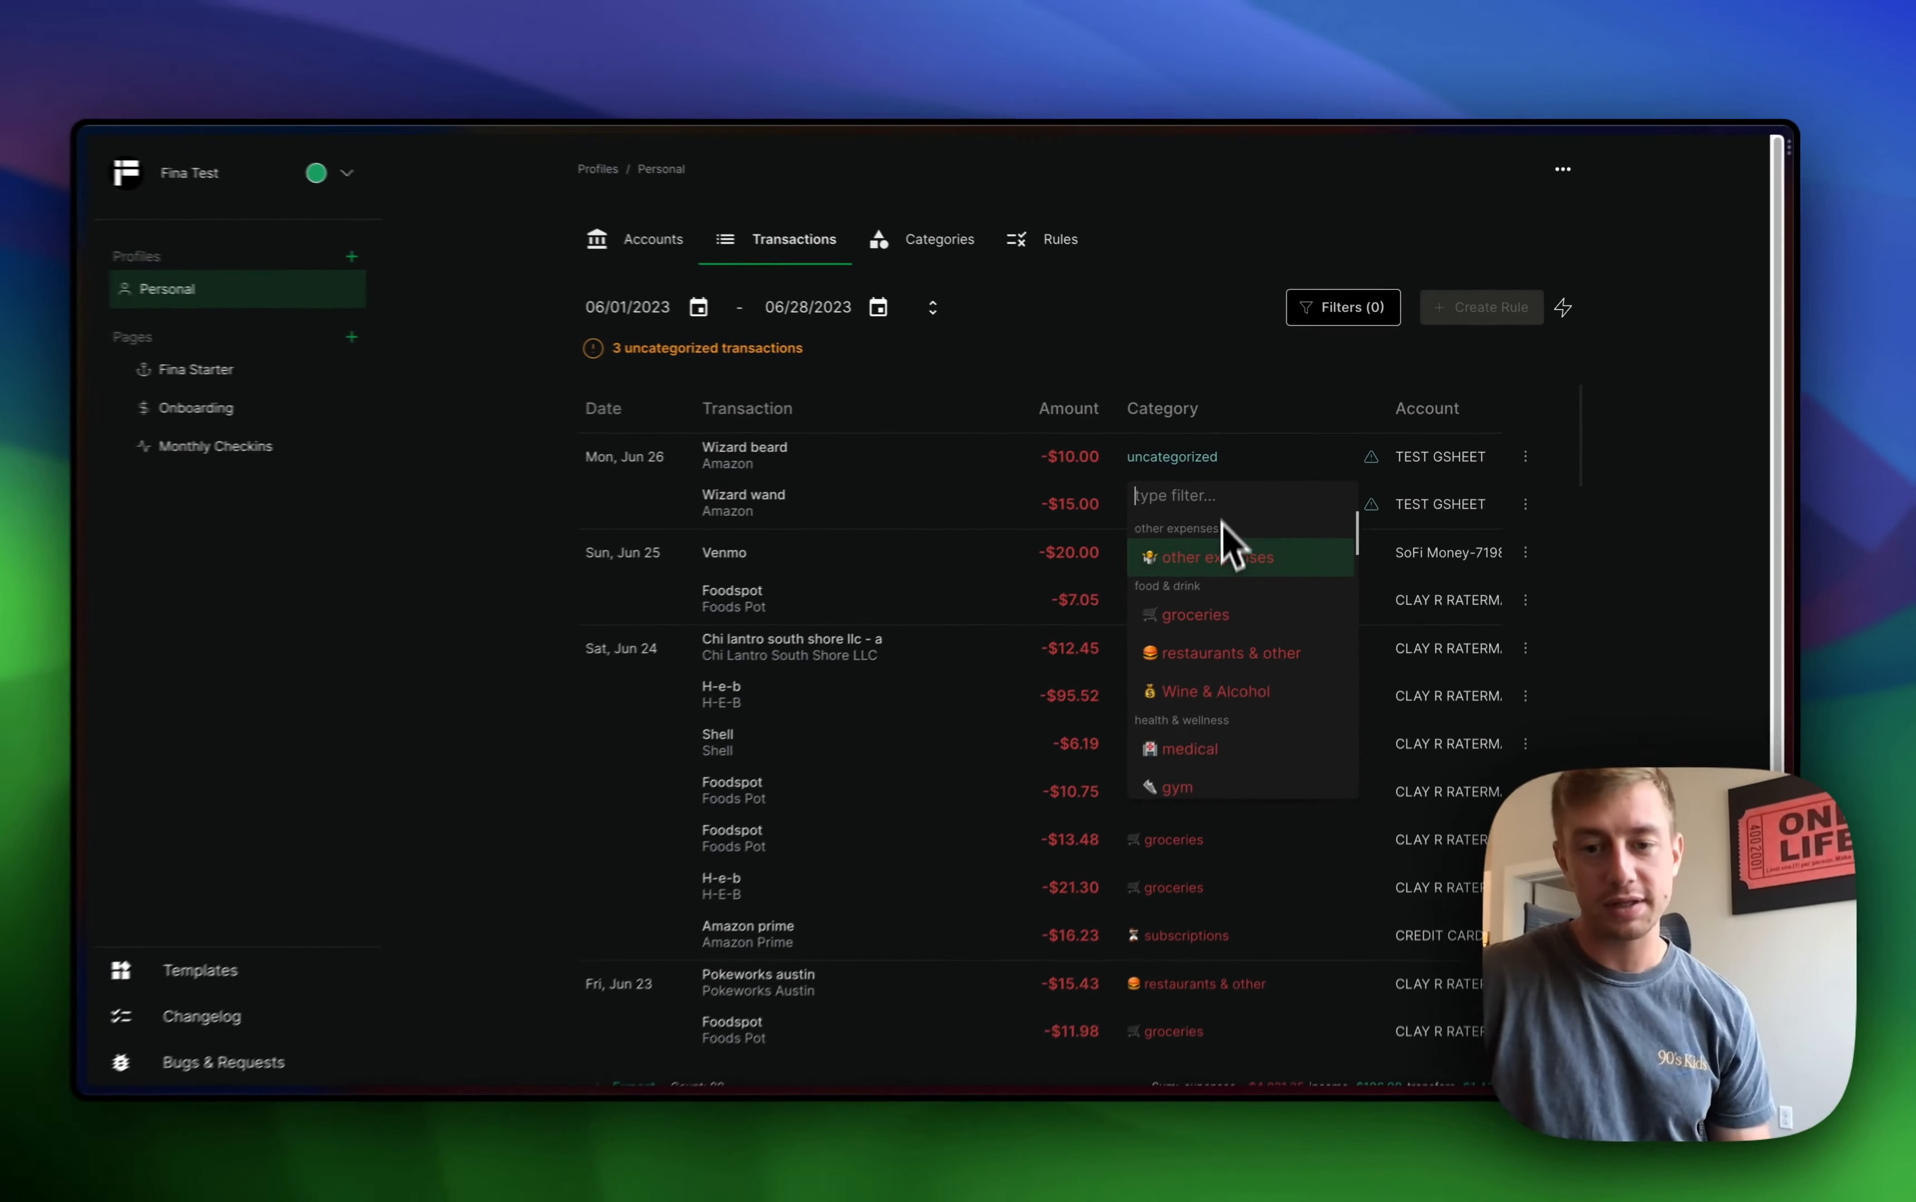
scroll(1012, 882, "down", 5)
scroll(1252, 657, "up", 5)
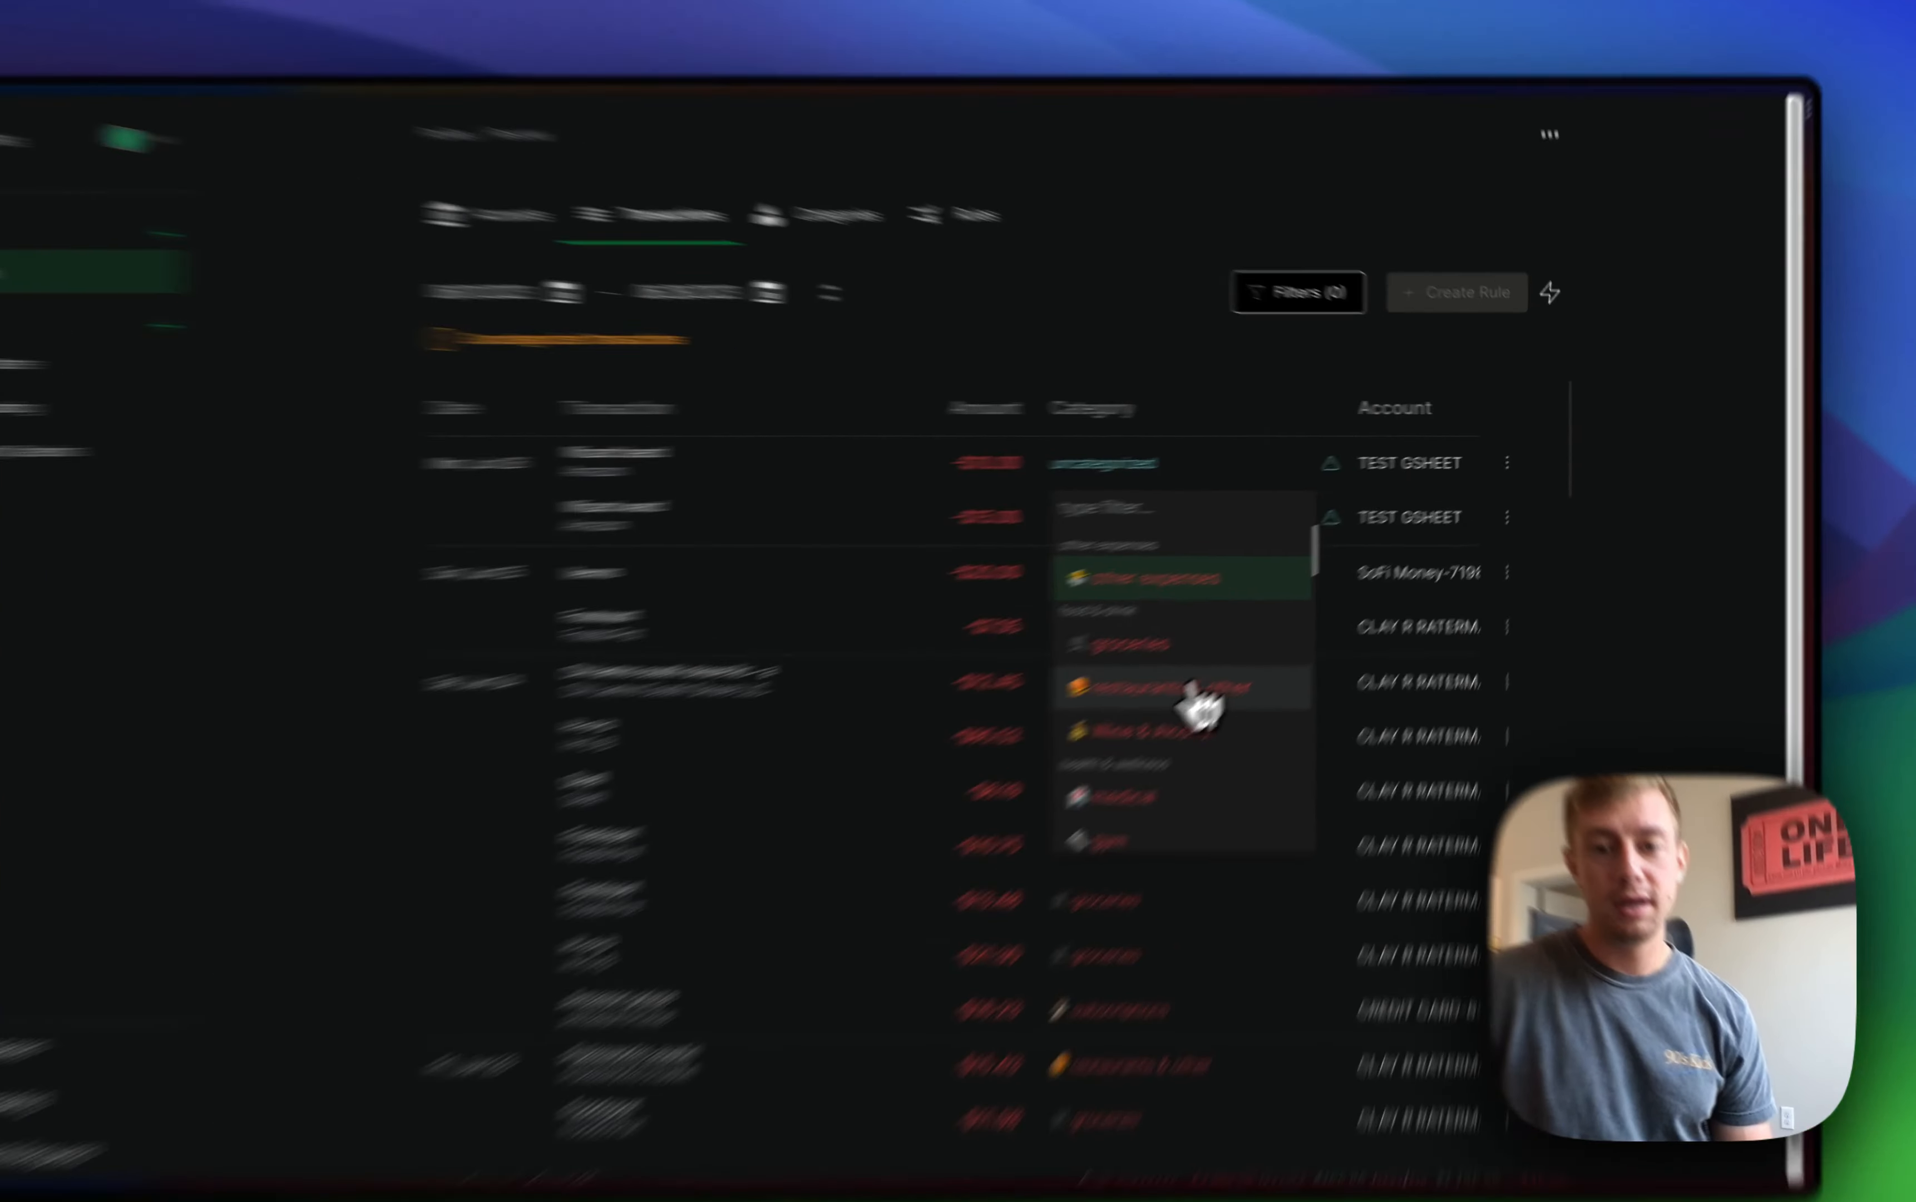
left_click(1227, 642)
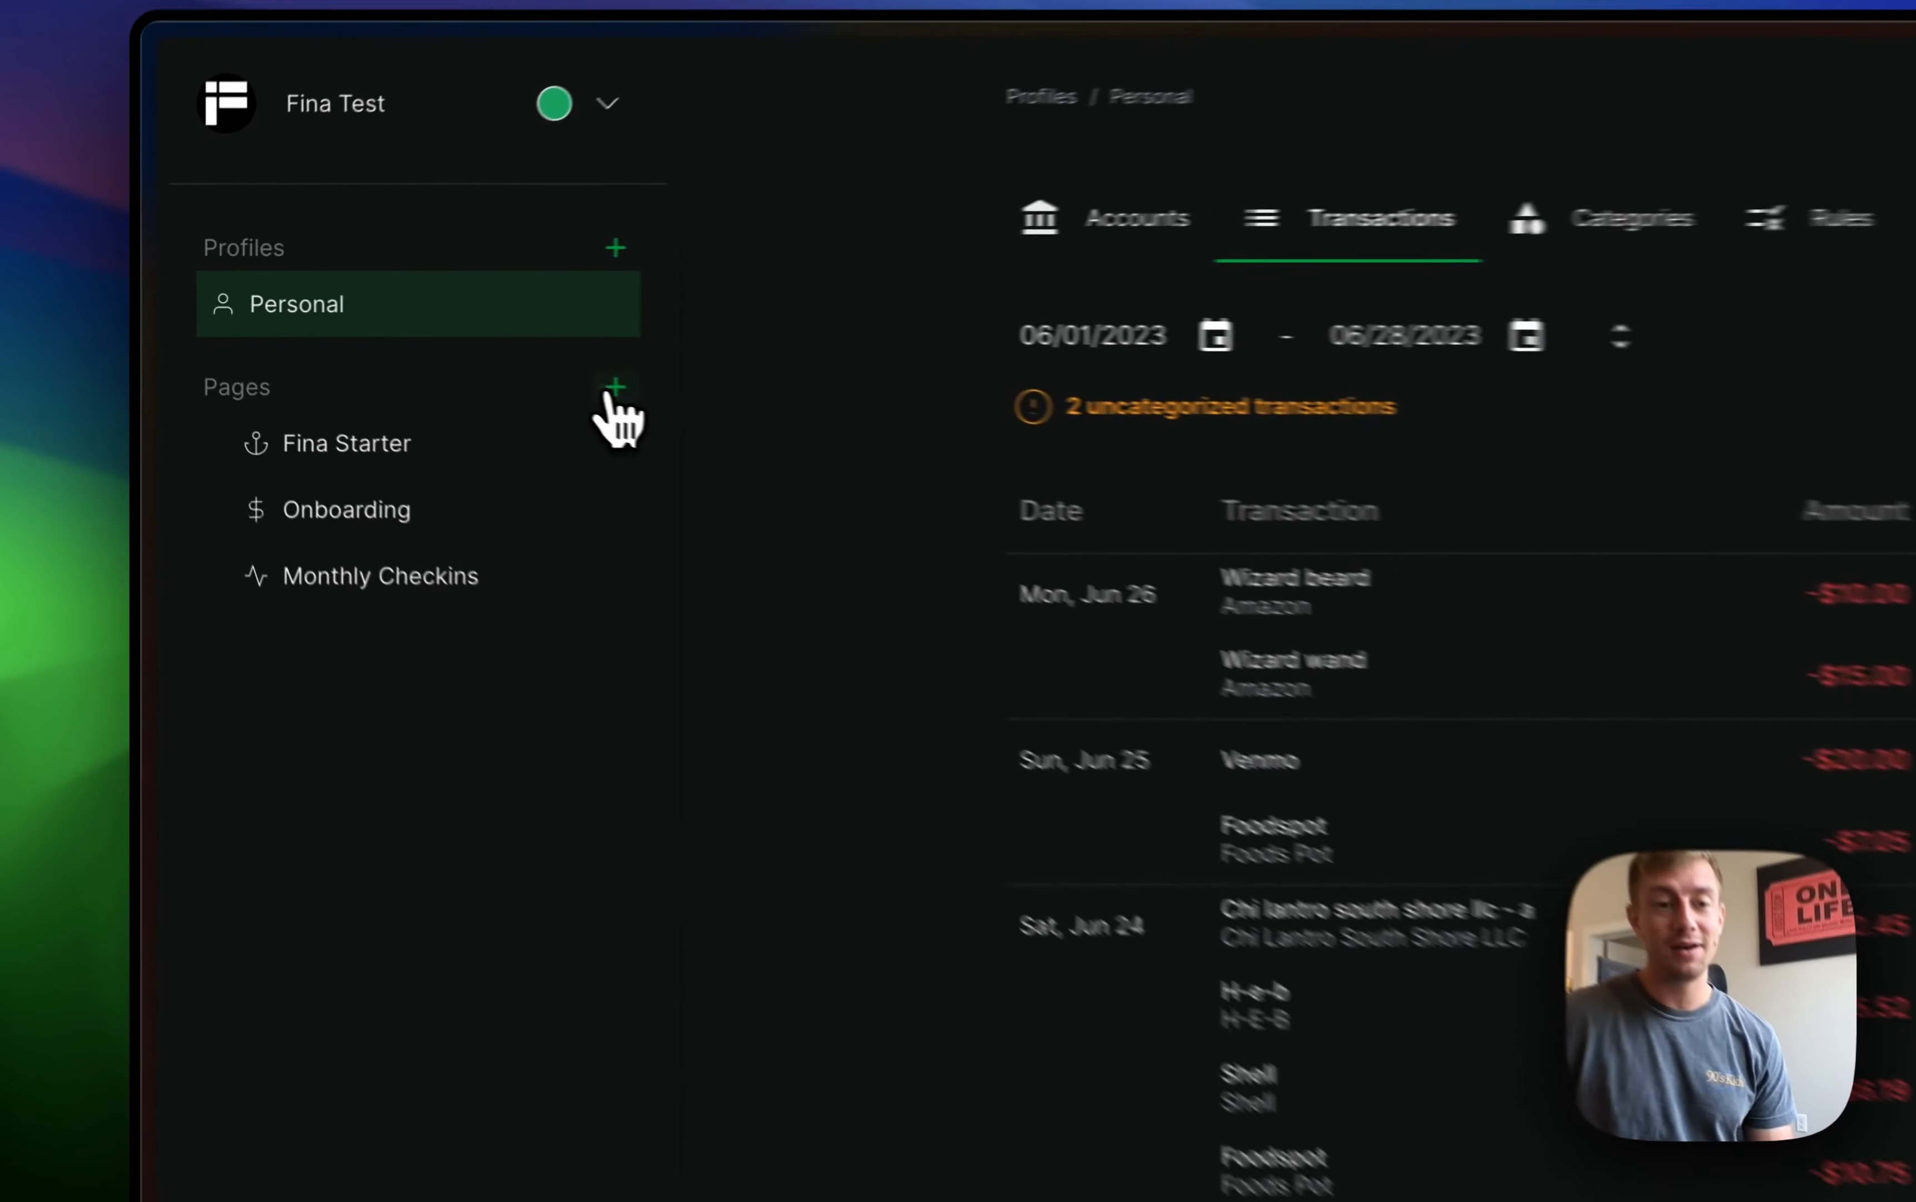
Create a new page and add a widened Average Monthly Expenses block to it
left_click(399, 340)
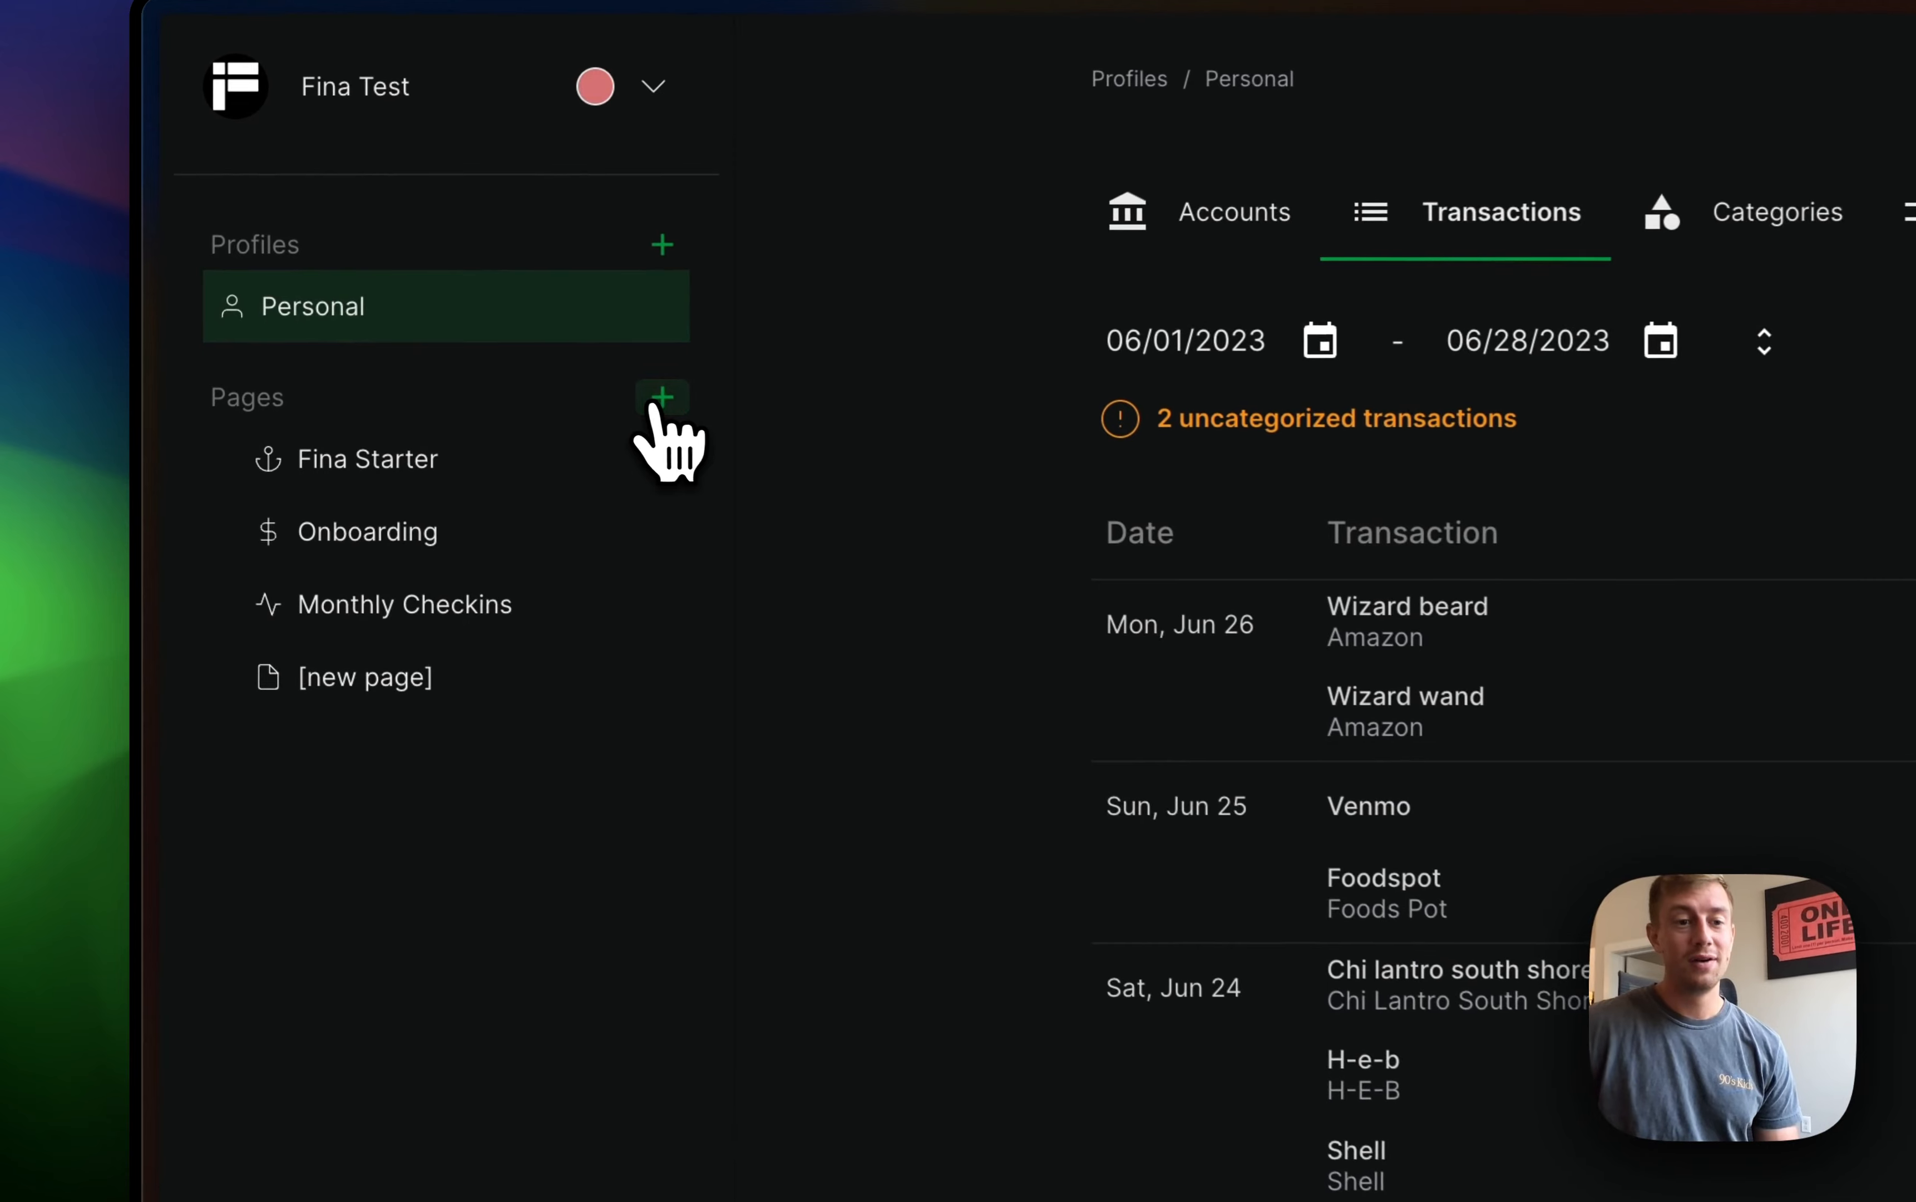
left_click(330, 715)
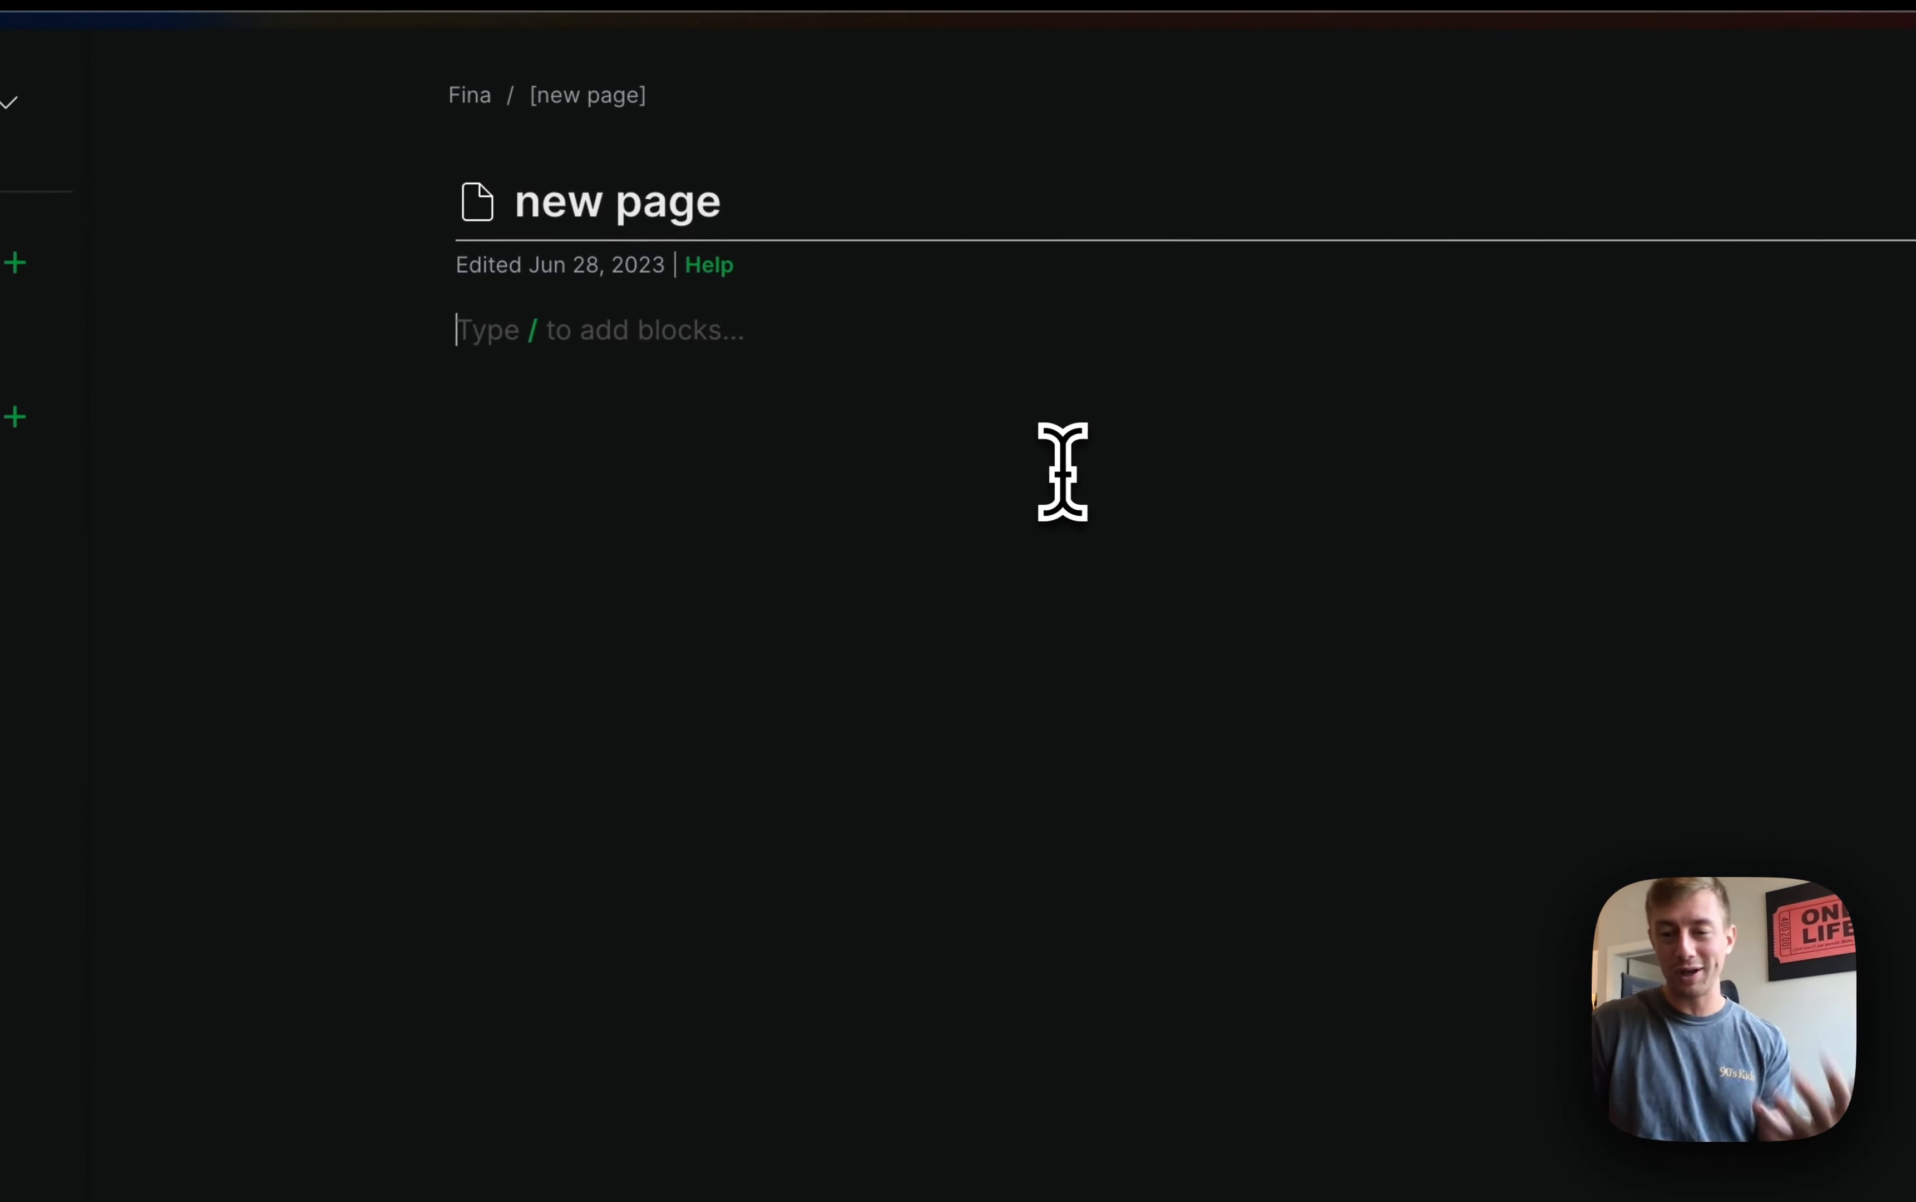
type("/")
left_click(1062, 471)
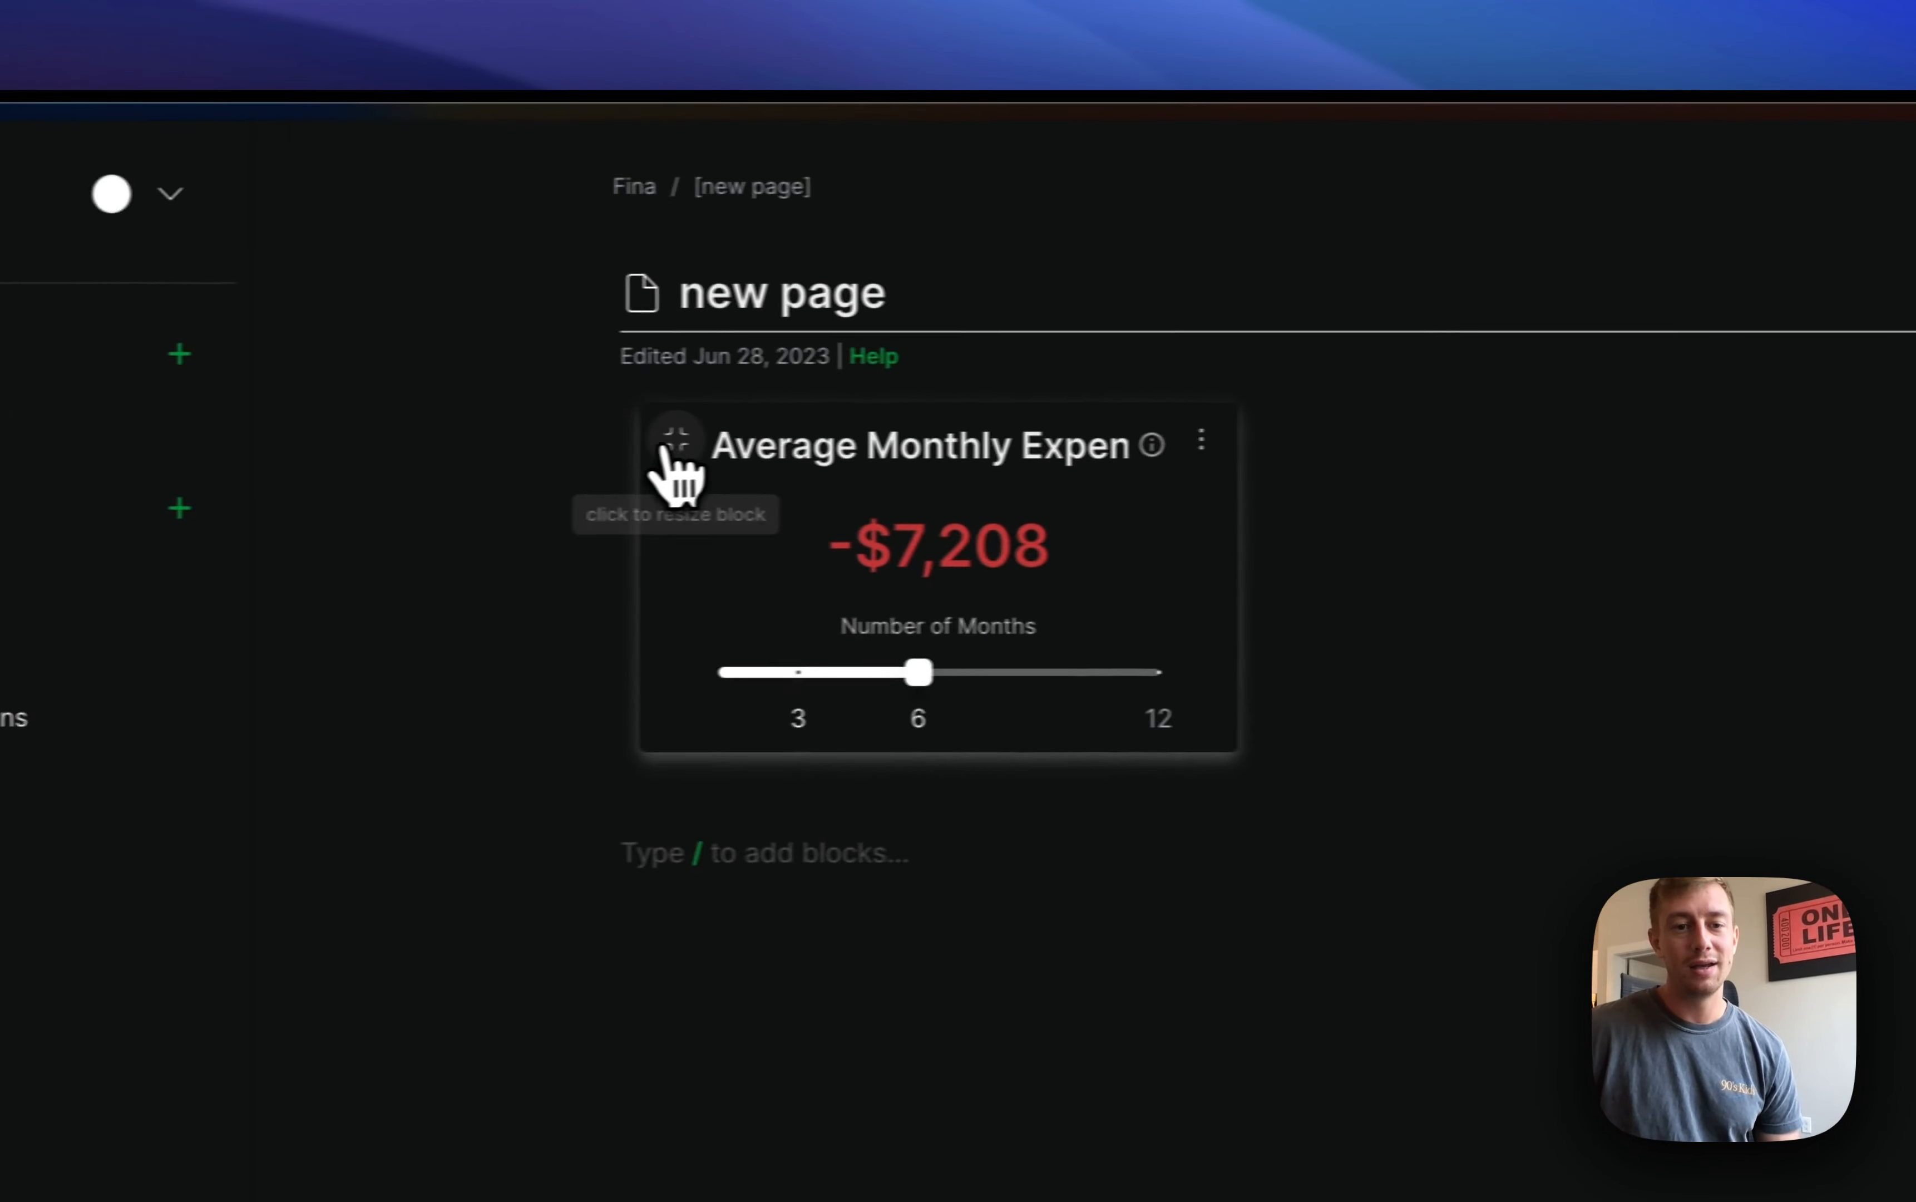
left_click(674, 442)
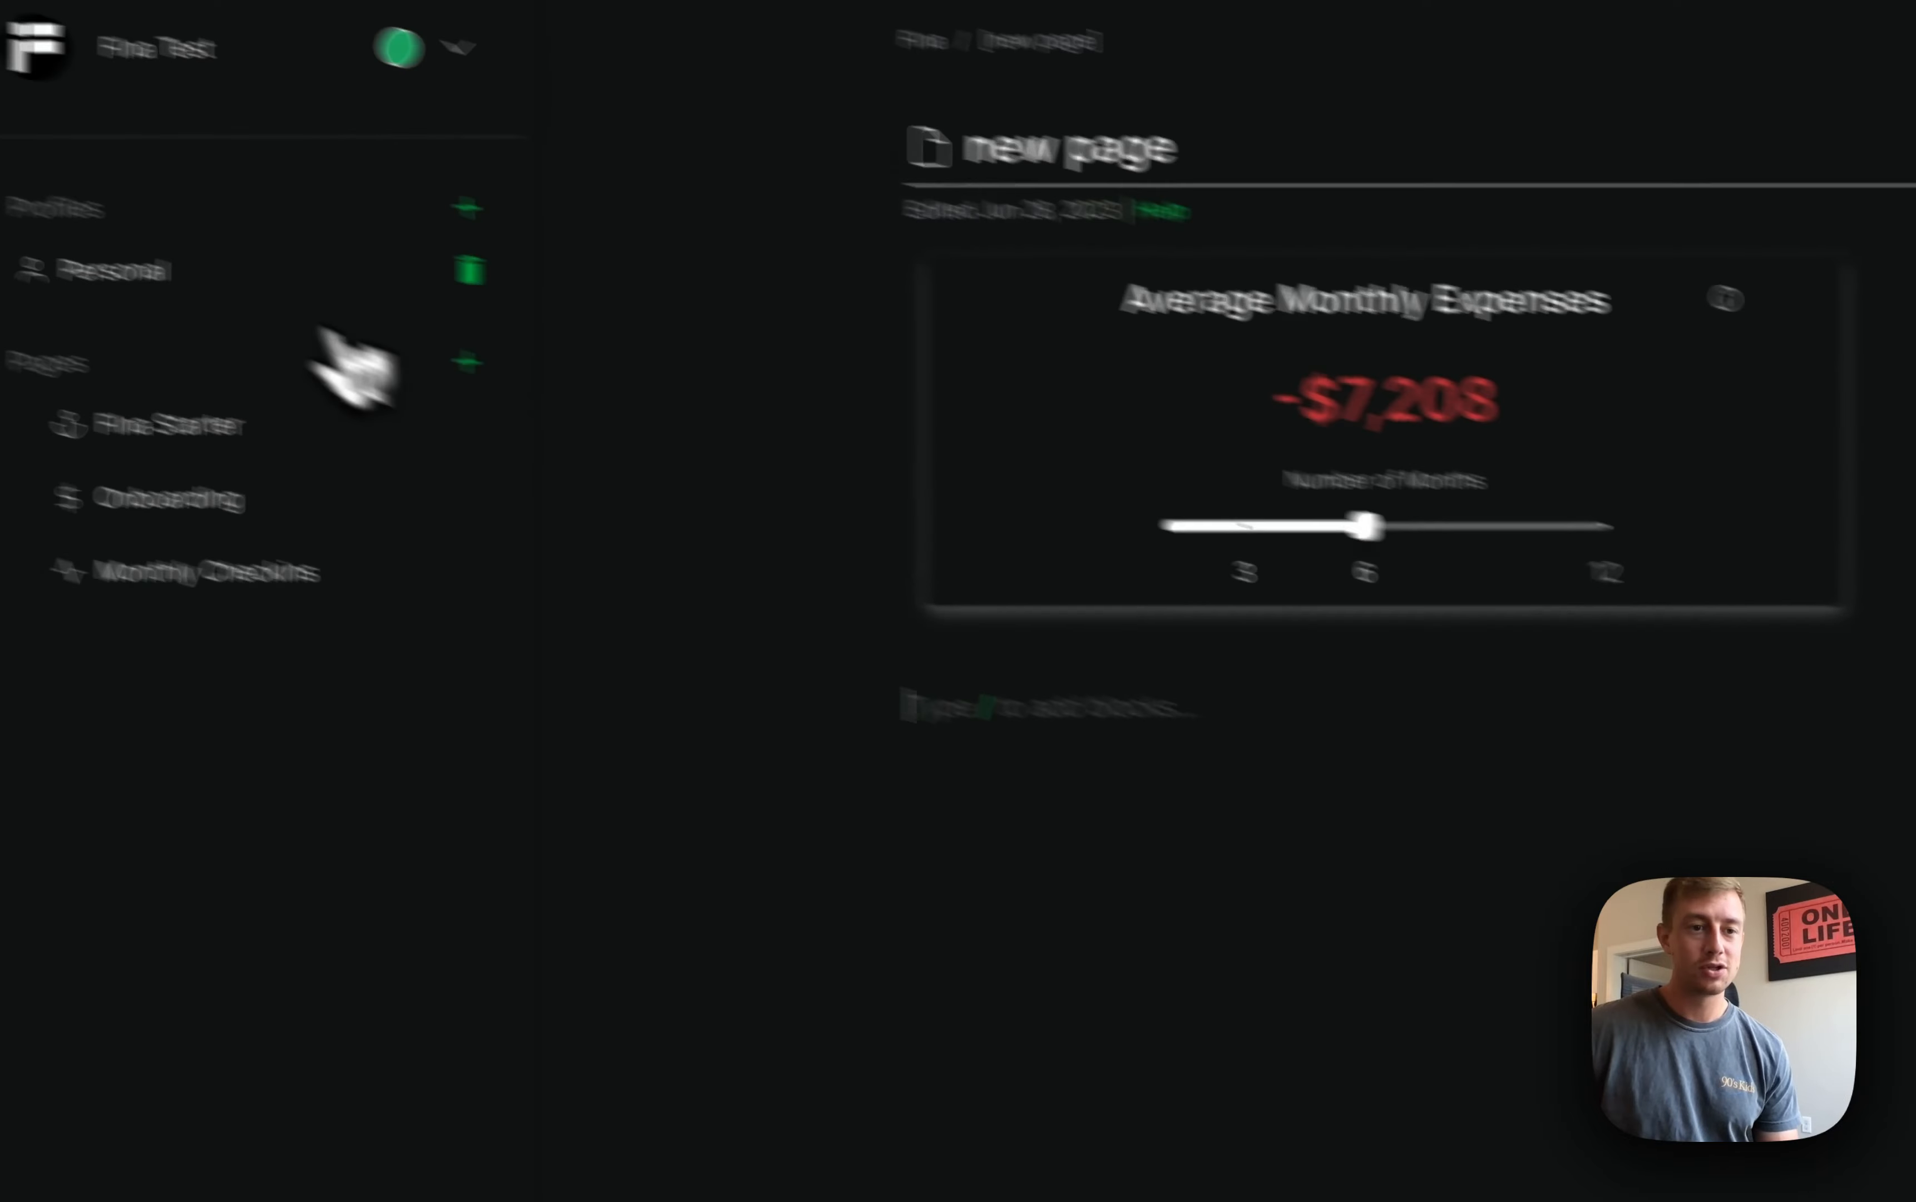
Return to the Personal profile and view TEST GSHEET in its accounts list
left_click(231, 266)
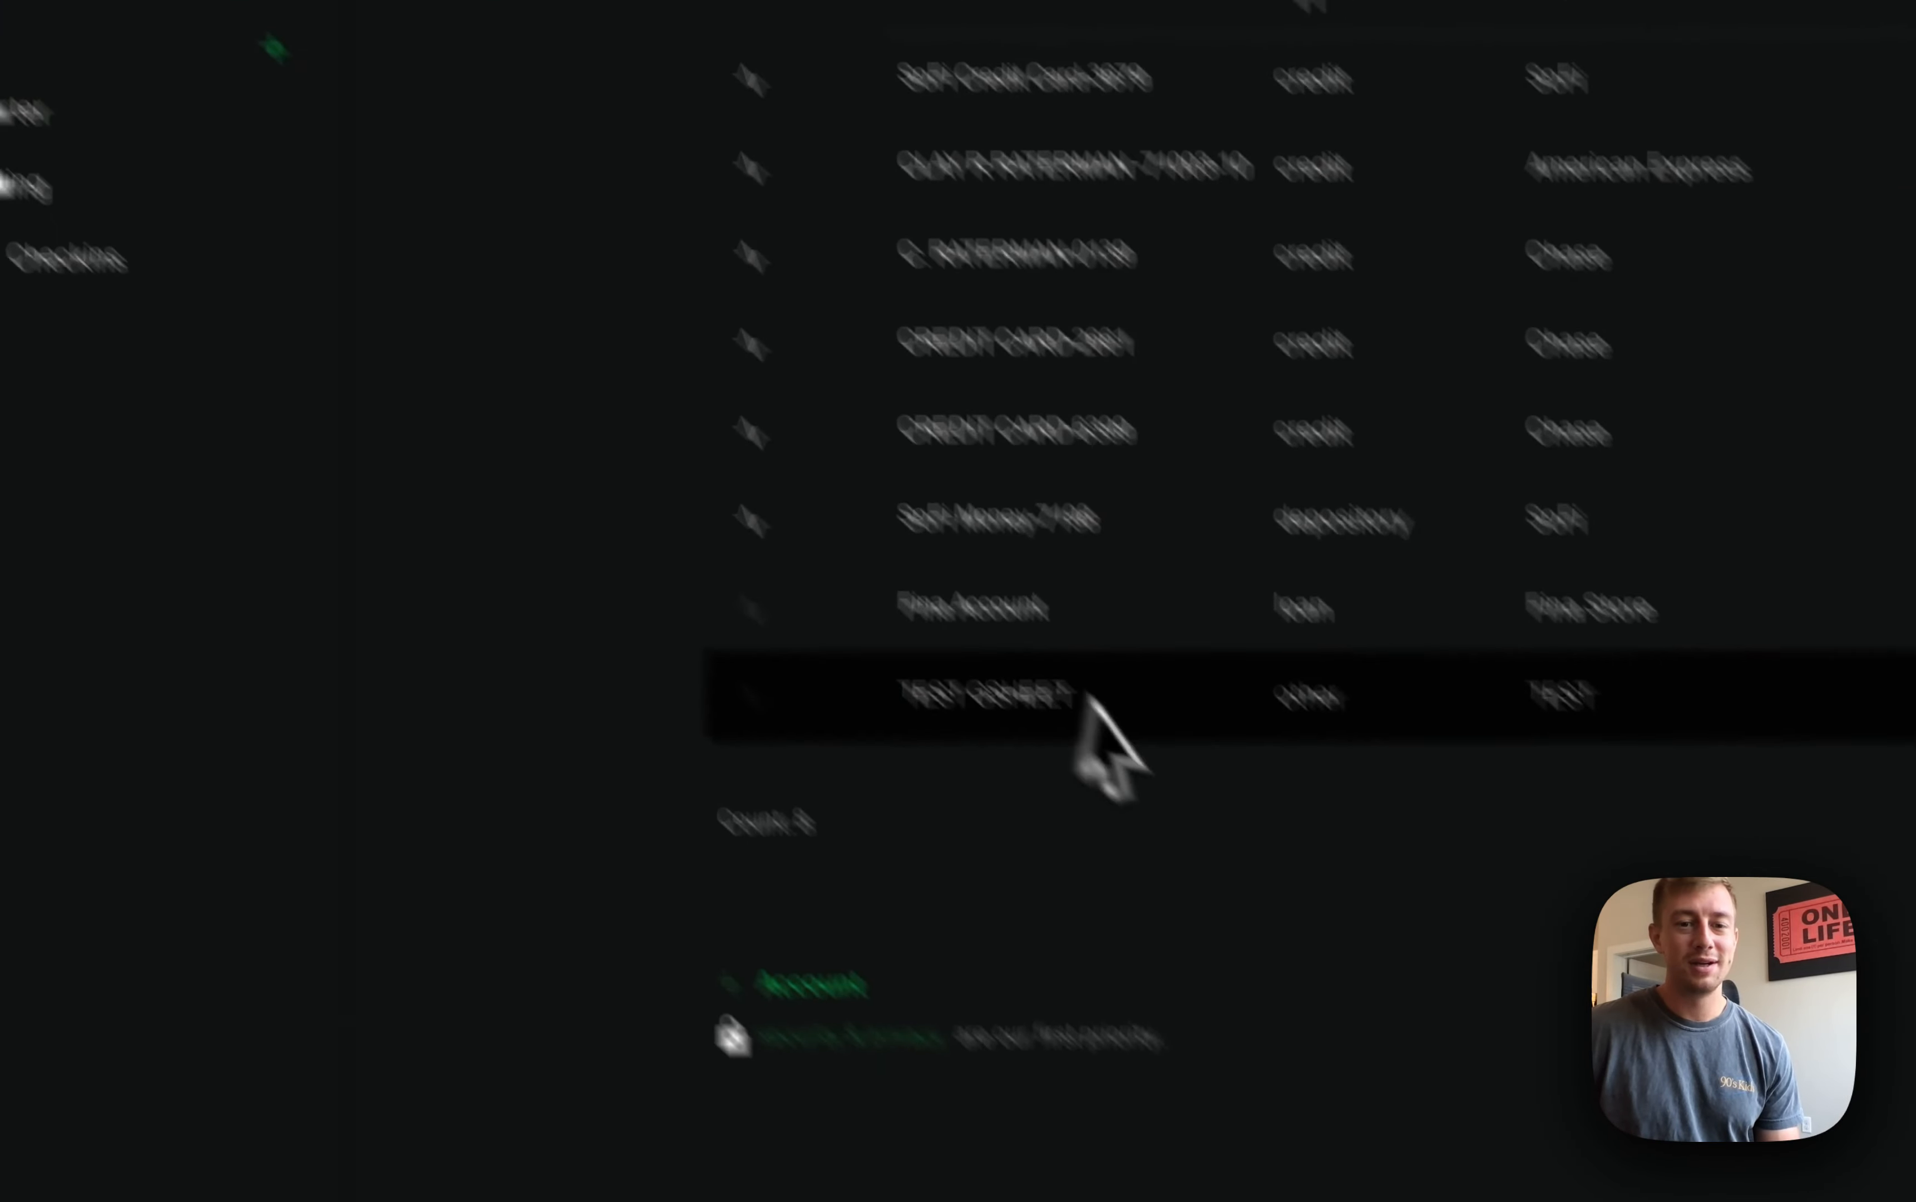